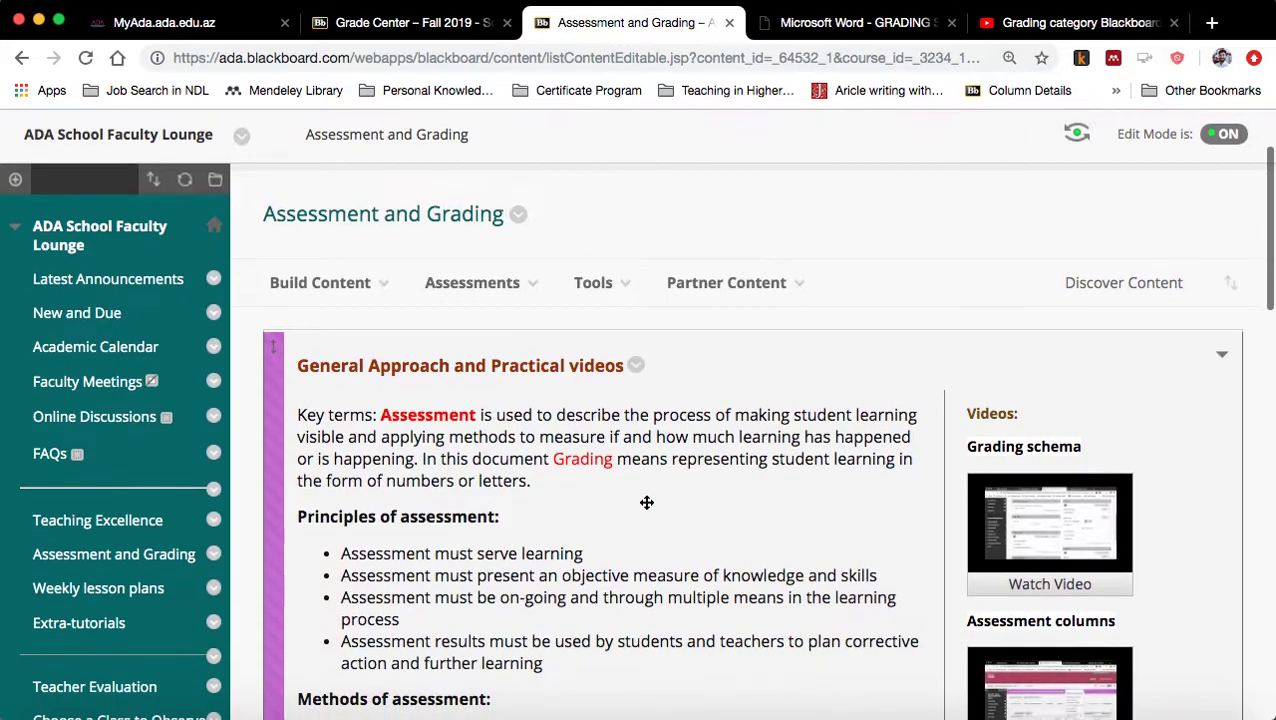
# Read the assessment principles and methods, and highlight the Attendance component name under Grading components
pyautogui.scroll(-1, 645, 505)
pyautogui.scroll(-1, 645, 508)
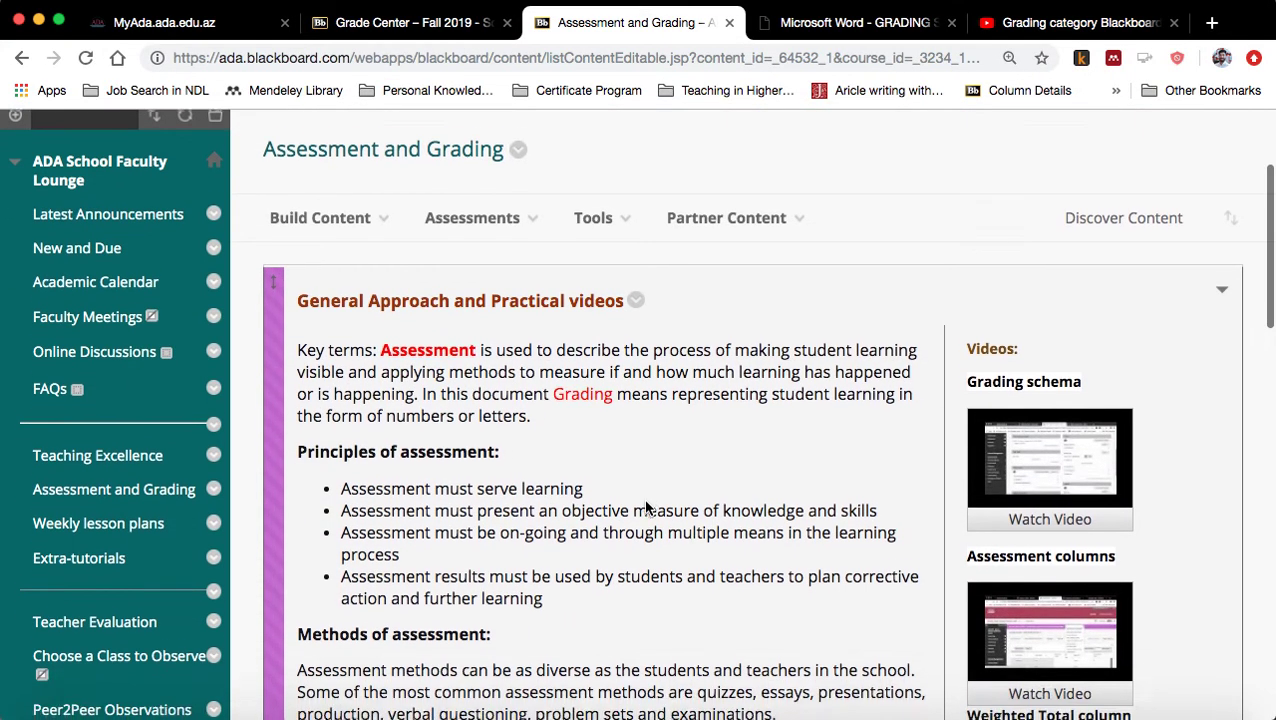
pyautogui.scroll(-1, 630, 525)
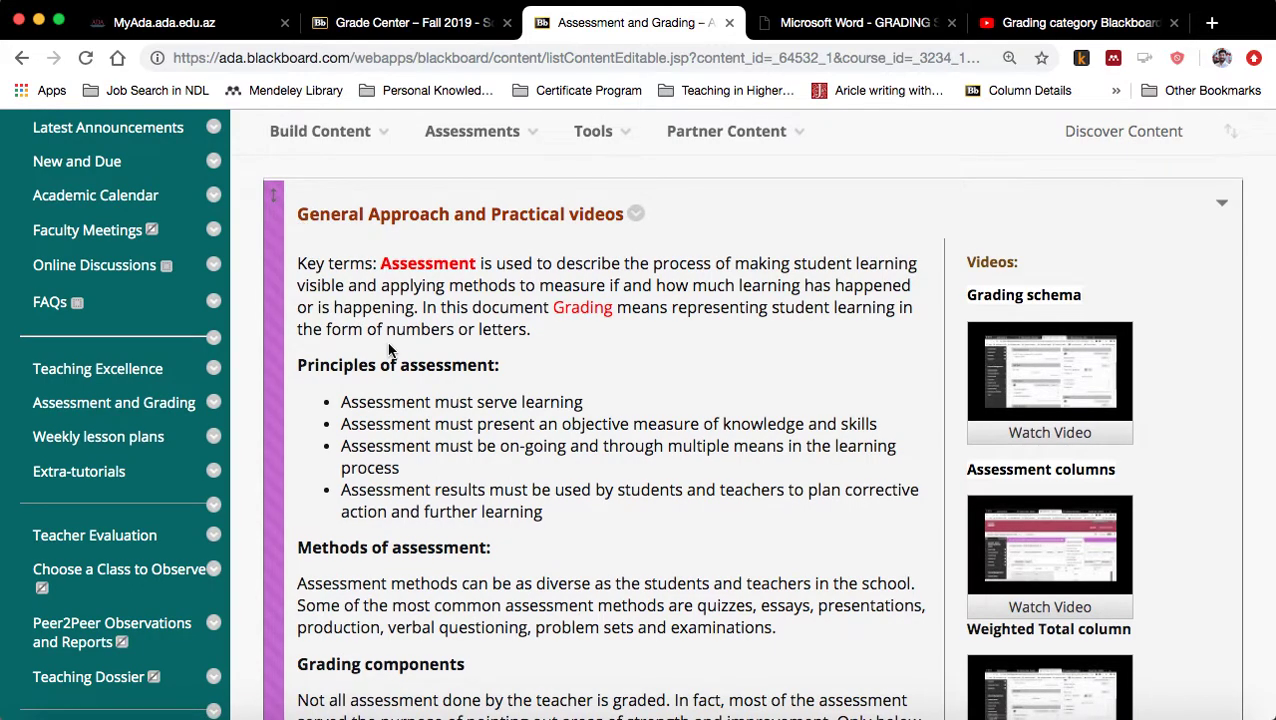
pyautogui.scroll(-1, 400, 250)
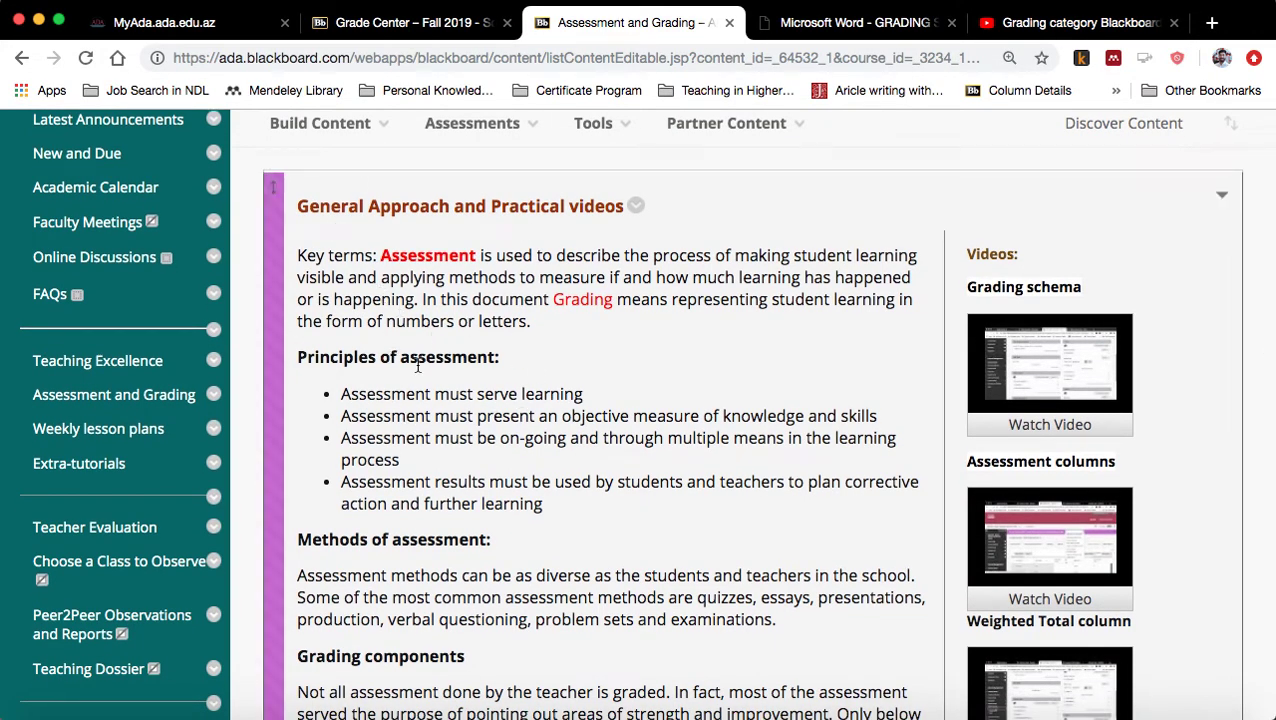
pyautogui.scroll(-1, 420, 365)
pyautogui.scroll(-3, 450, 412)
pyautogui.scroll(-5, 458, 460)
pyautogui.moveTo(296, 270); pyautogui.dragTo(393, 265)
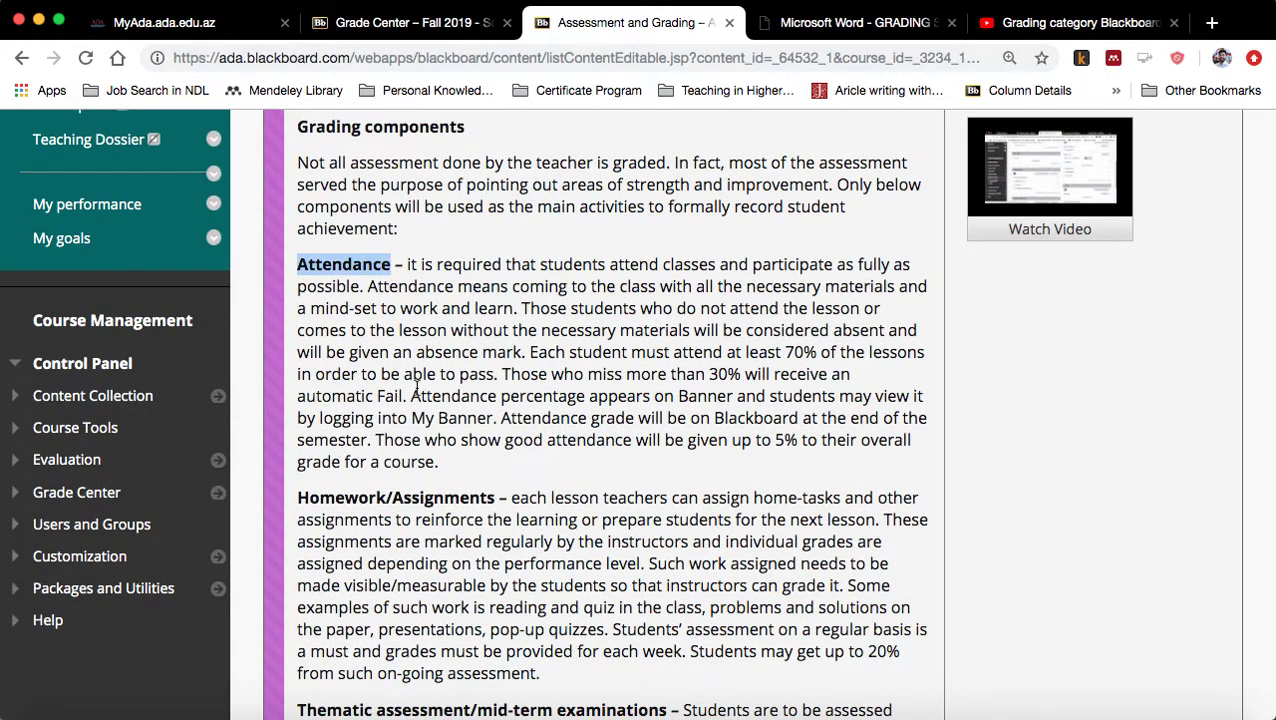
# Read the Homework/Assignments component, highlighting its name and the 20% share of the grade
pyautogui.scroll(-2, 409, 352)
pyautogui.moveTo(299, 381); pyautogui.dragTo(495, 385)
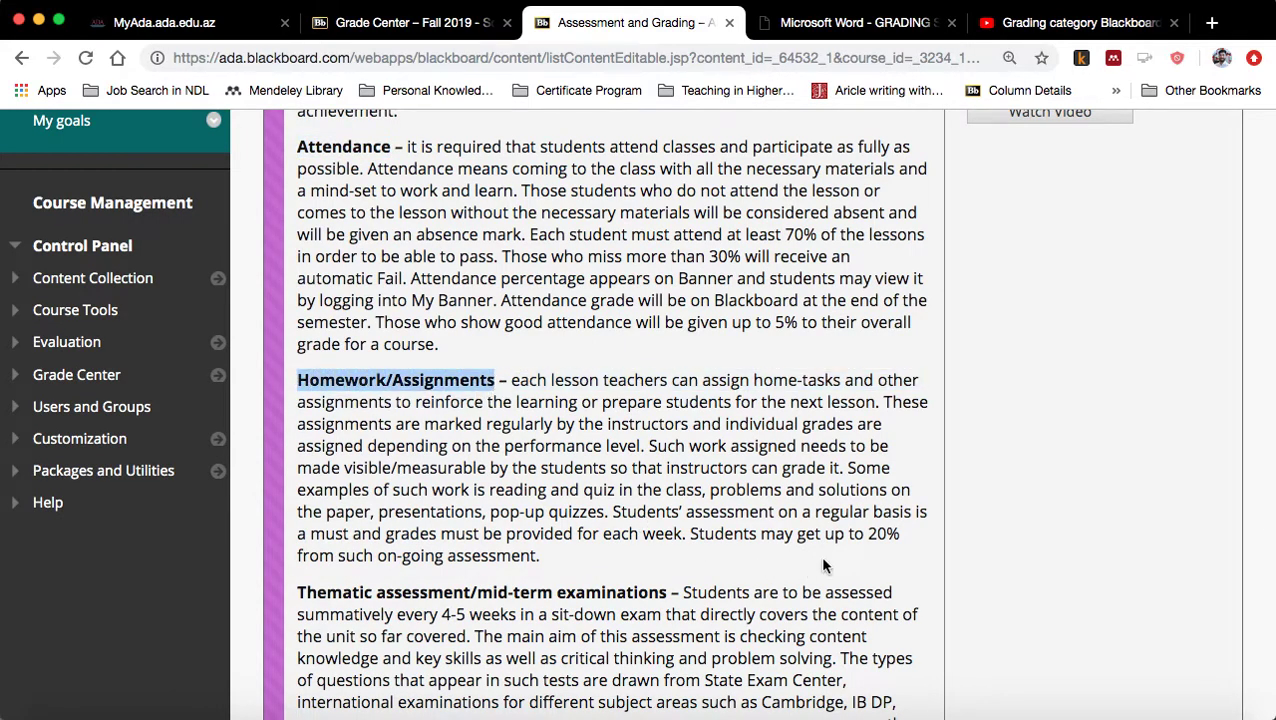
pyautogui.moveTo(866, 536); pyautogui.dragTo(899, 540)
pyautogui.scroll(-1, 452, 441)
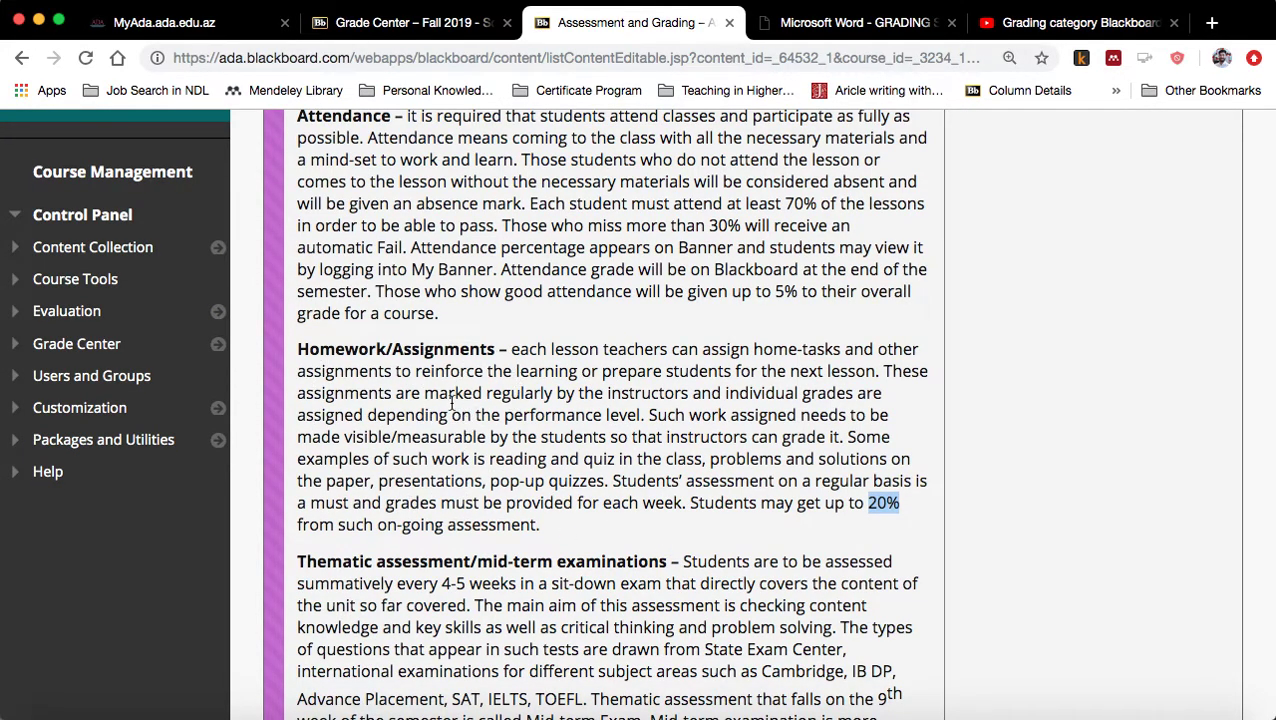
pyautogui.scroll(-1, 568, 435)
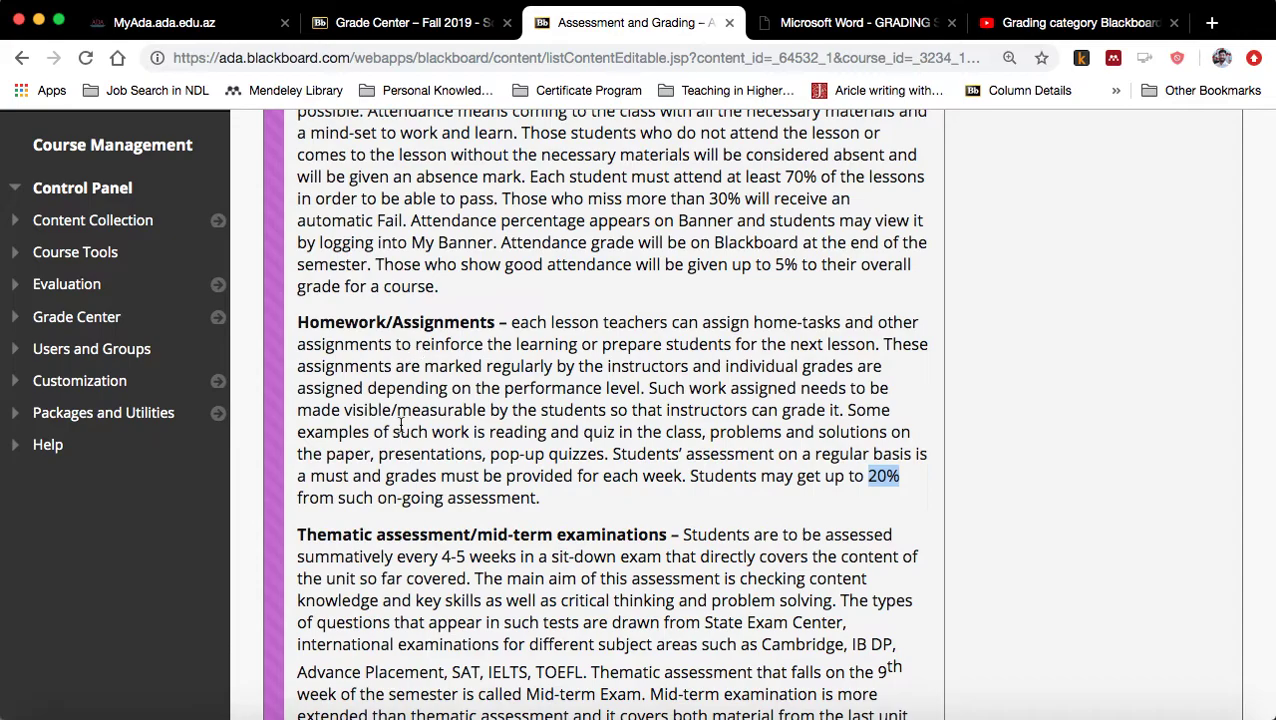
pyautogui.scroll(-1, 612, 468)
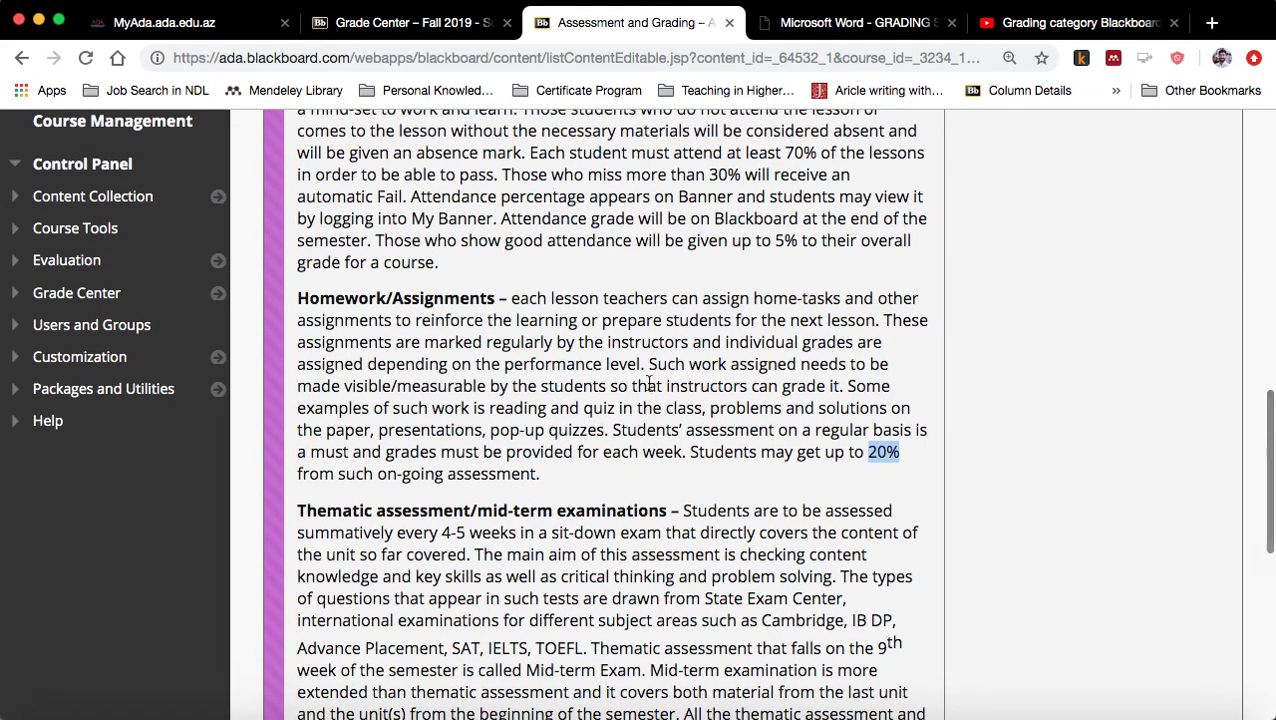
# Read the Thematic assessment/mid-term examinations component, highlighting its name and the 35% contribution
pyautogui.scroll(-3, 538, 561)
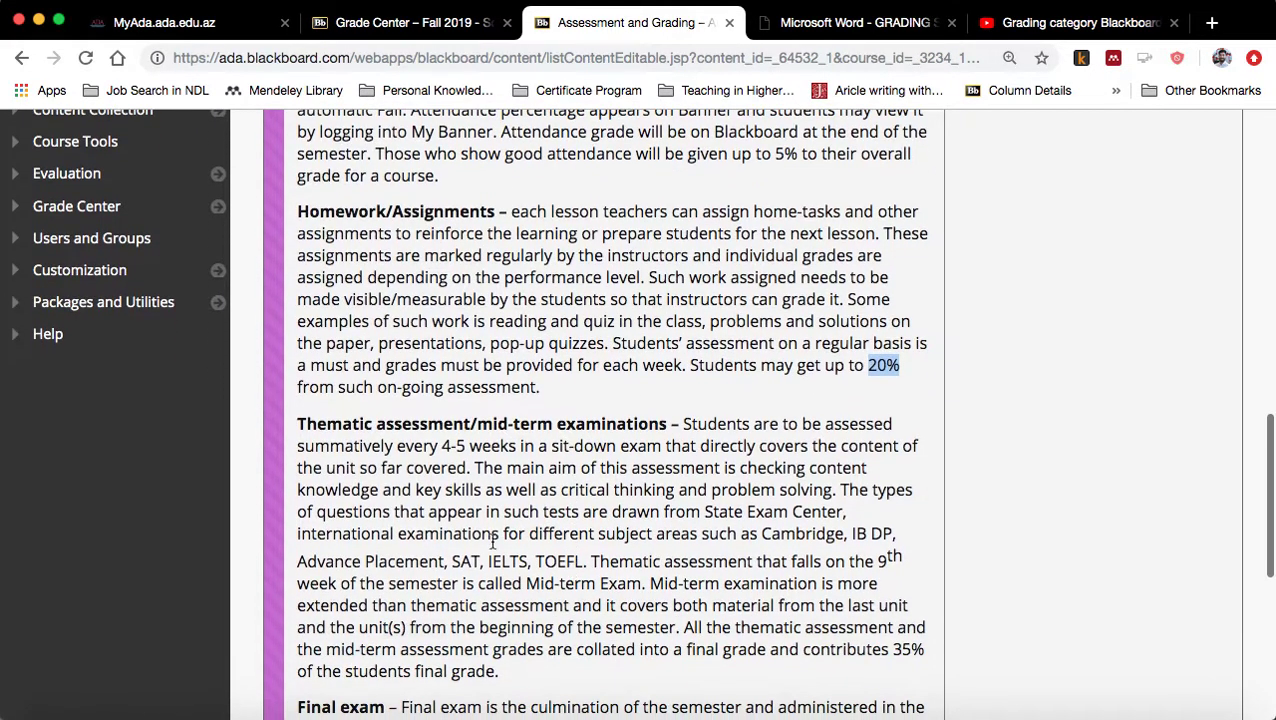
pyautogui.moveTo(310, 424); pyautogui.dragTo(298, 425)
pyautogui.moveTo(578, 410); pyautogui.dragTo(671, 425)
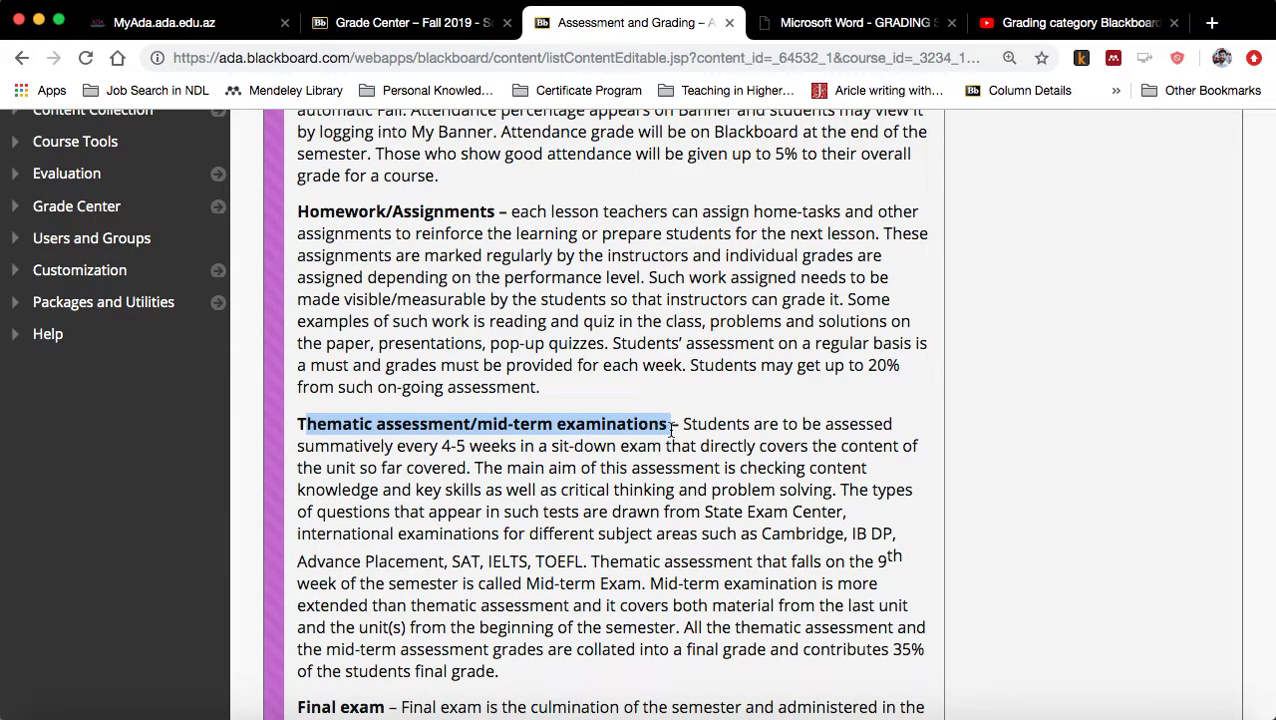
pyautogui.scroll(-3, 540, 520)
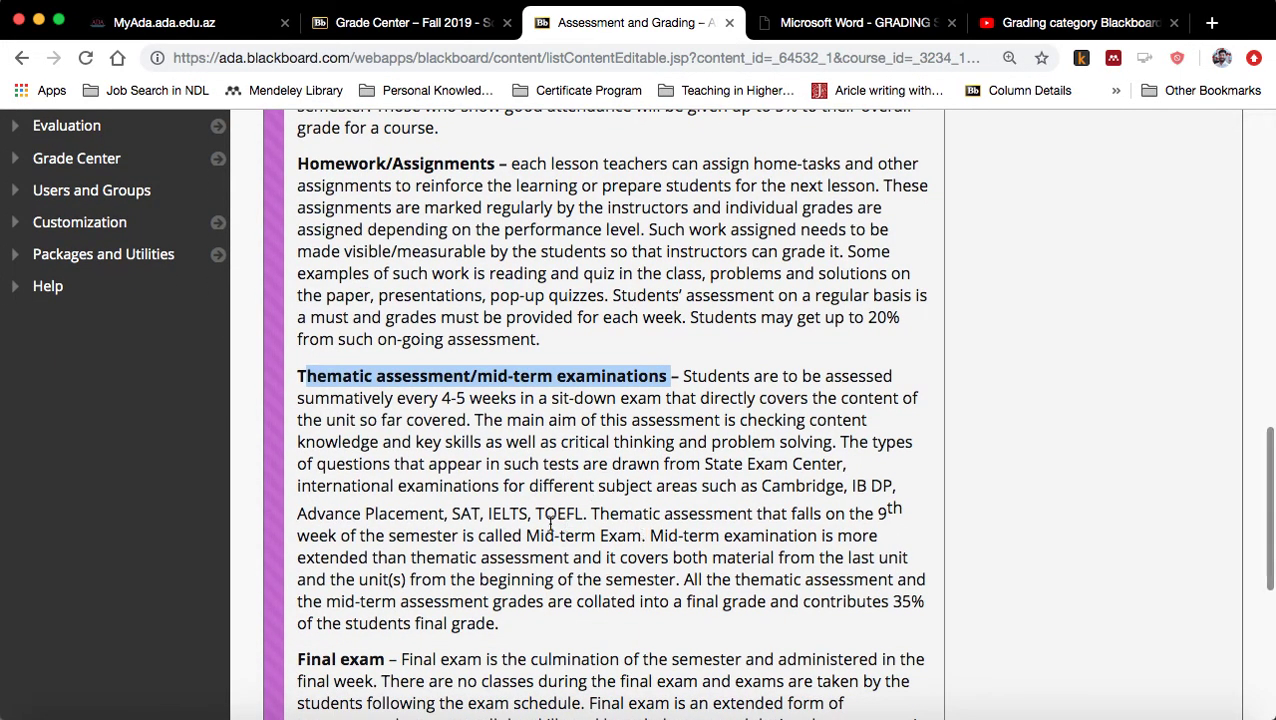
pyautogui.moveTo(892, 556); pyautogui.dragTo(928, 556)
# Read the Final exam component and highlight its description through the 40% share
pyautogui.scroll(-8, 869, 565)
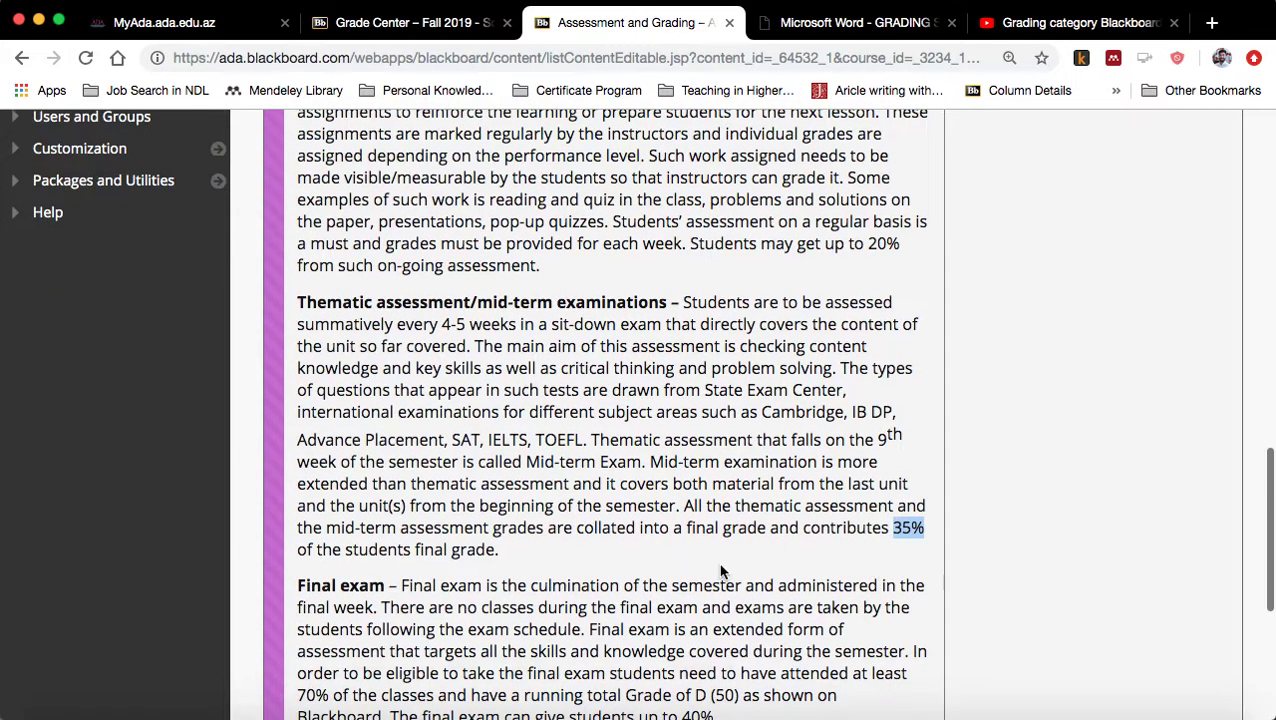
pyautogui.moveTo(296, 363); pyautogui.dragTo(710, 500)
pyautogui.click(391, 366)
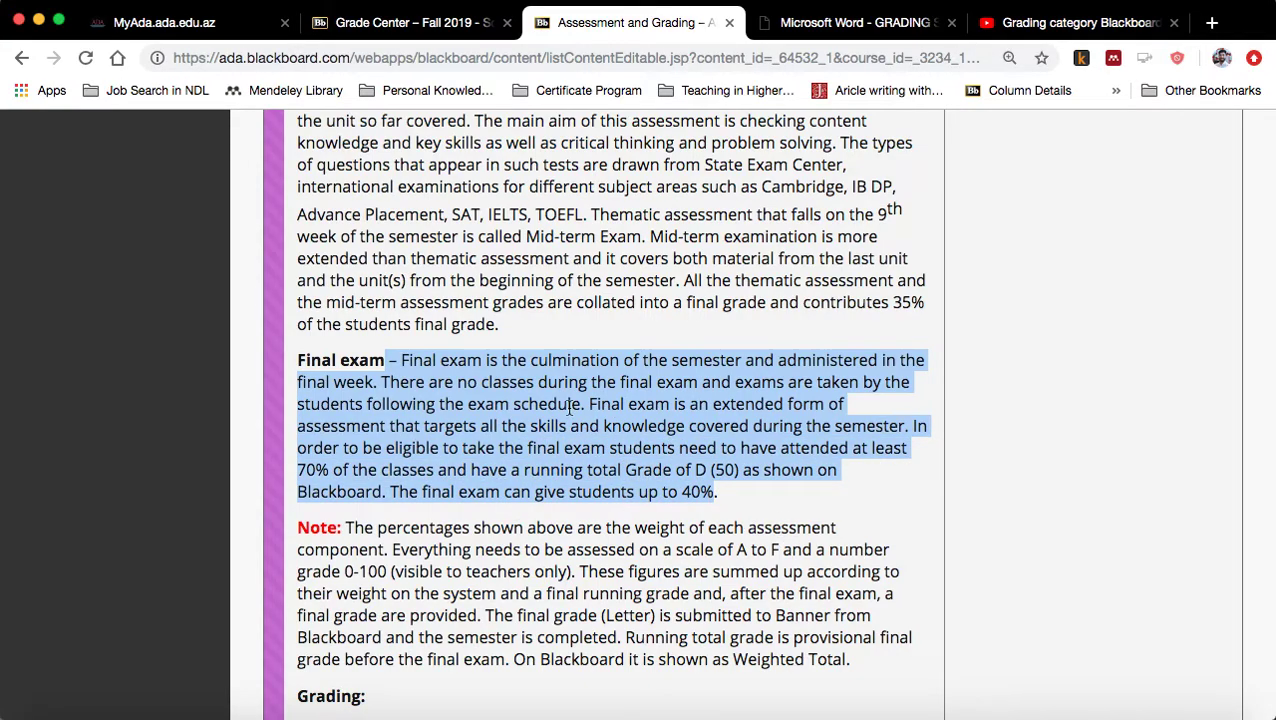
pyautogui.scroll(1, 540, 400)
pyautogui.scroll(-2, 470, 412)
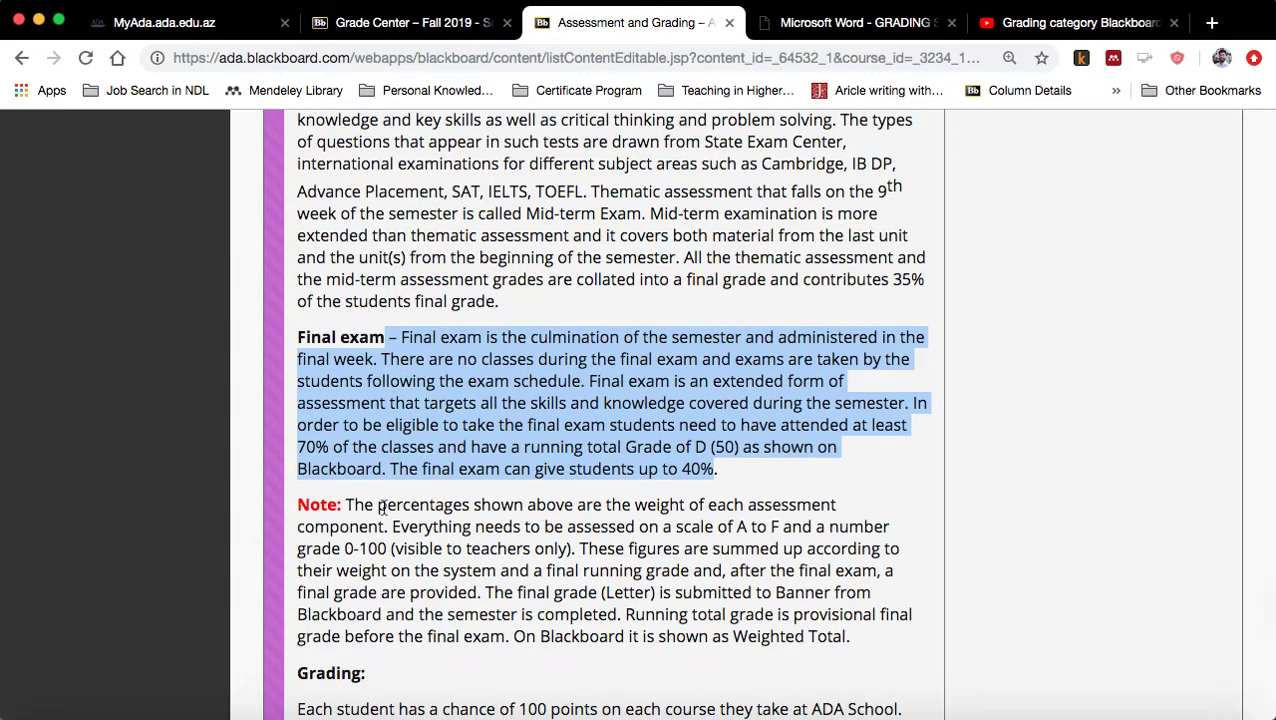
pyautogui.click(401, 340)
pyautogui.moveTo(387, 338); pyautogui.dragTo(716, 466)
pyautogui.click(405, 339)
pyautogui.moveTo(402, 337)
pyautogui.mouseDown()
pyautogui.moveTo(711, 477)
pyautogui.moveTo(404, 337)
pyautogui.mouseUp()
pyautogui.click(731, 478)
pyautogui.click(404, 340)
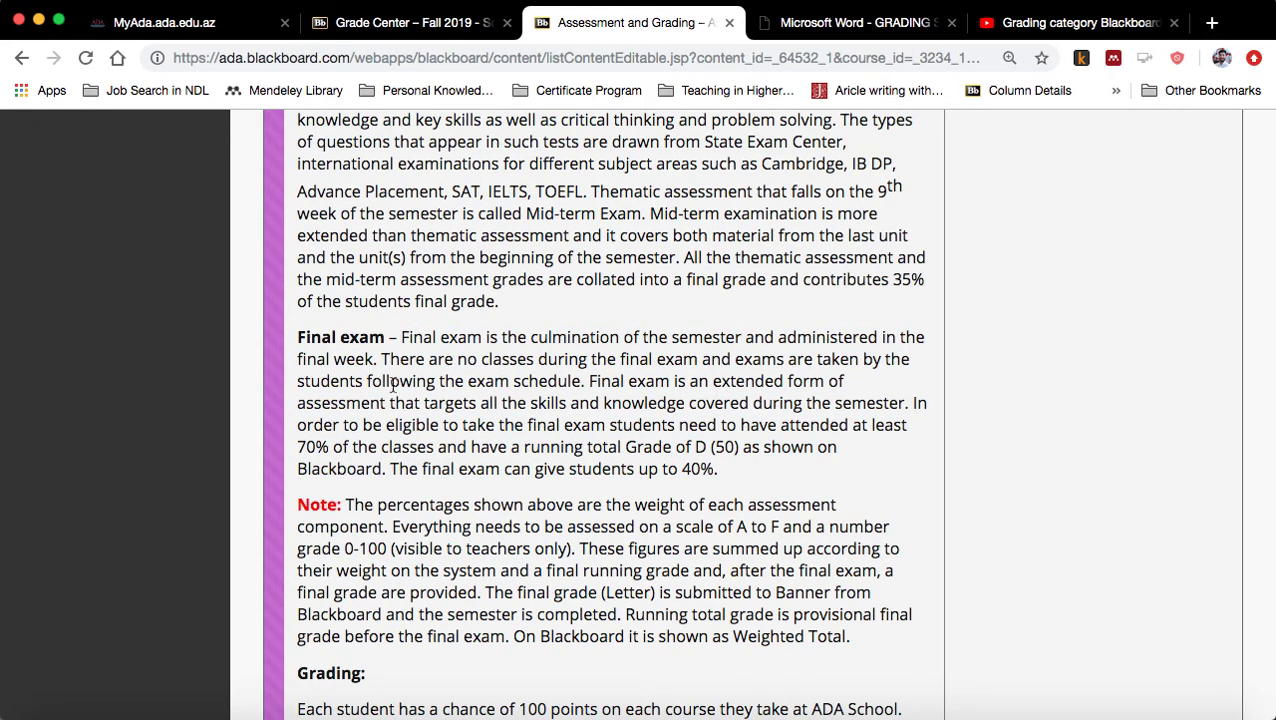
pyautogui.moveTo(404, 338); pyautogui.dragTo(712, 470)
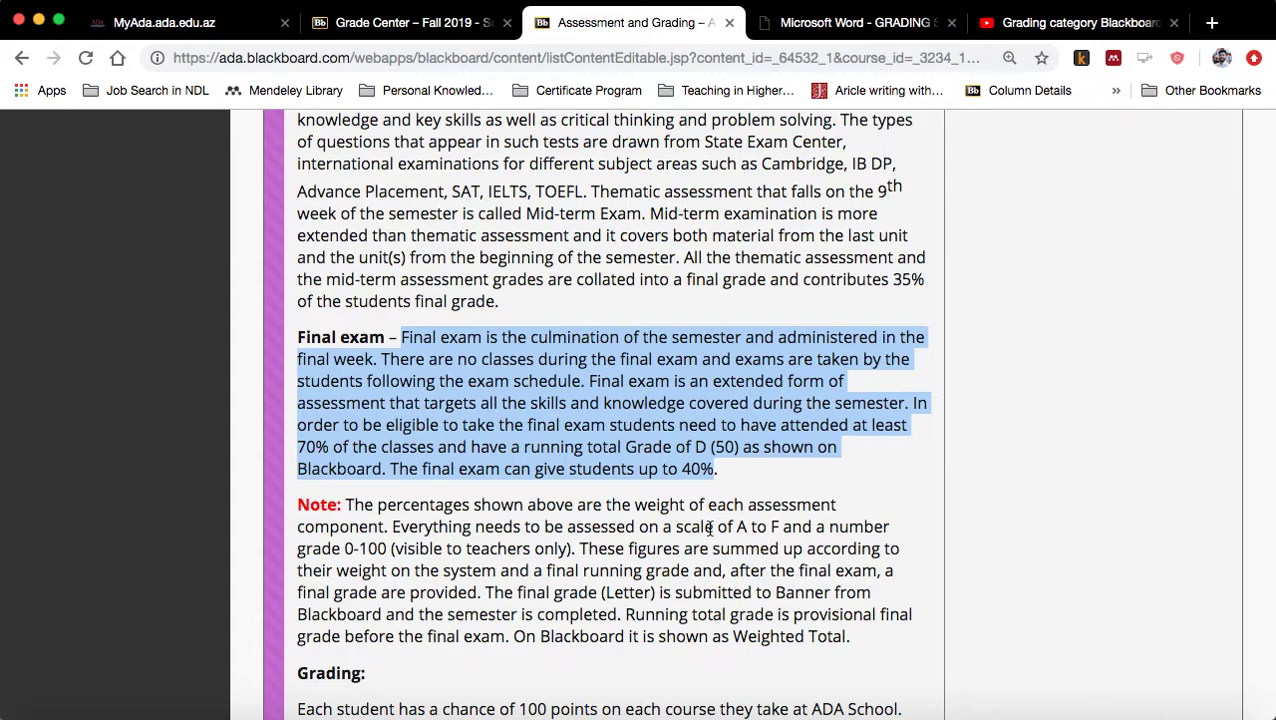
# Review the grading components from Attendance through Final exam once more
pyautogui.scroll(10, 709, 530)
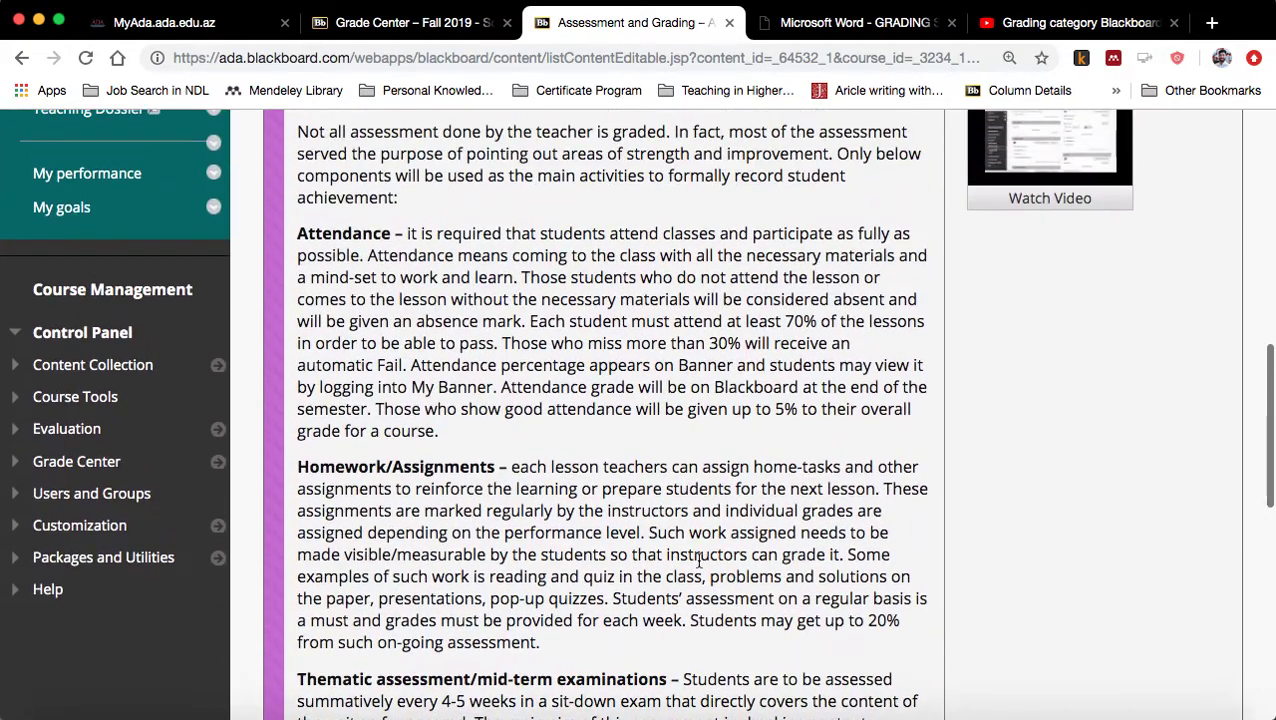
pyautogui.scroll(-5, 501, 406)
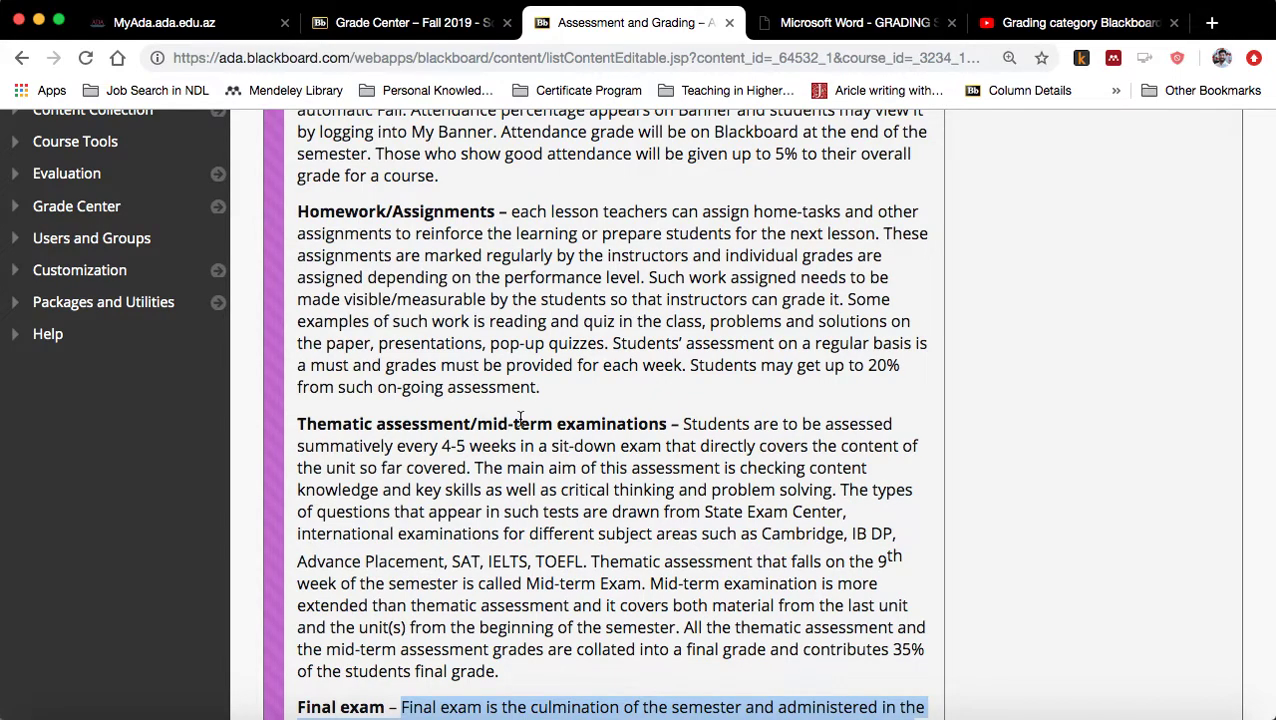
pyautogui.scroll(-3, 520, 418)
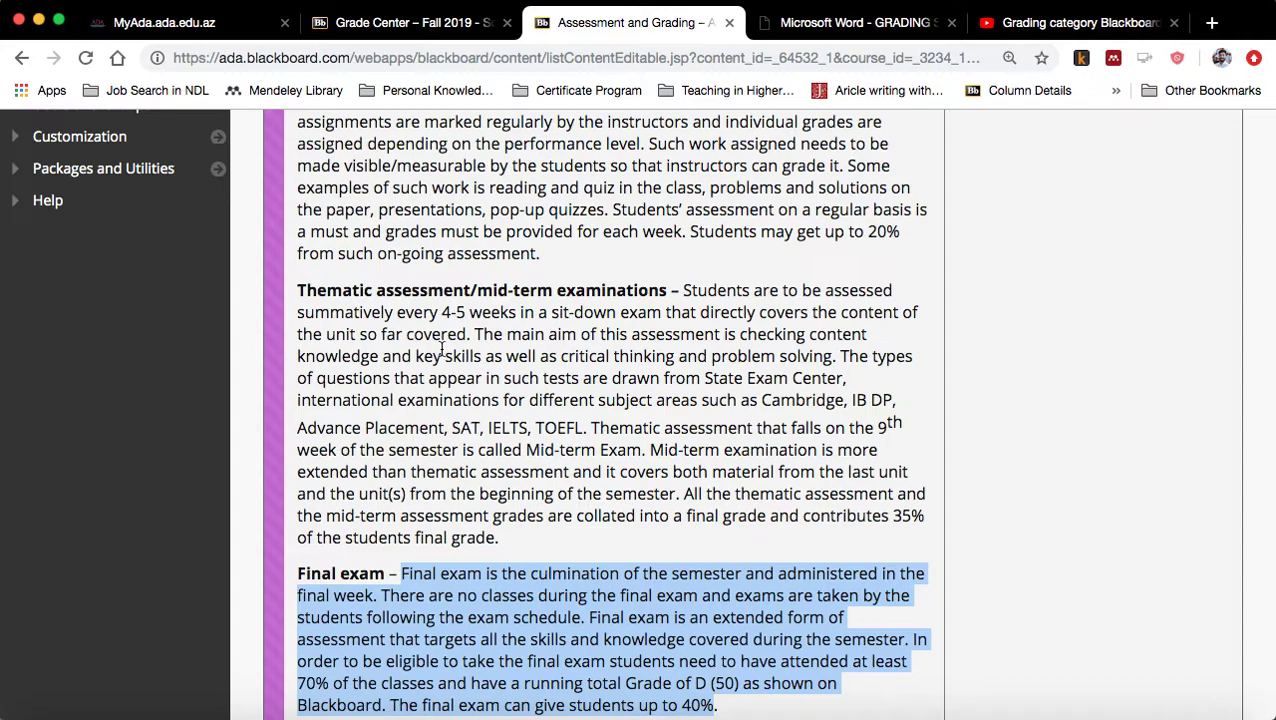
pyautogui.scroll(-2, 516, 465)
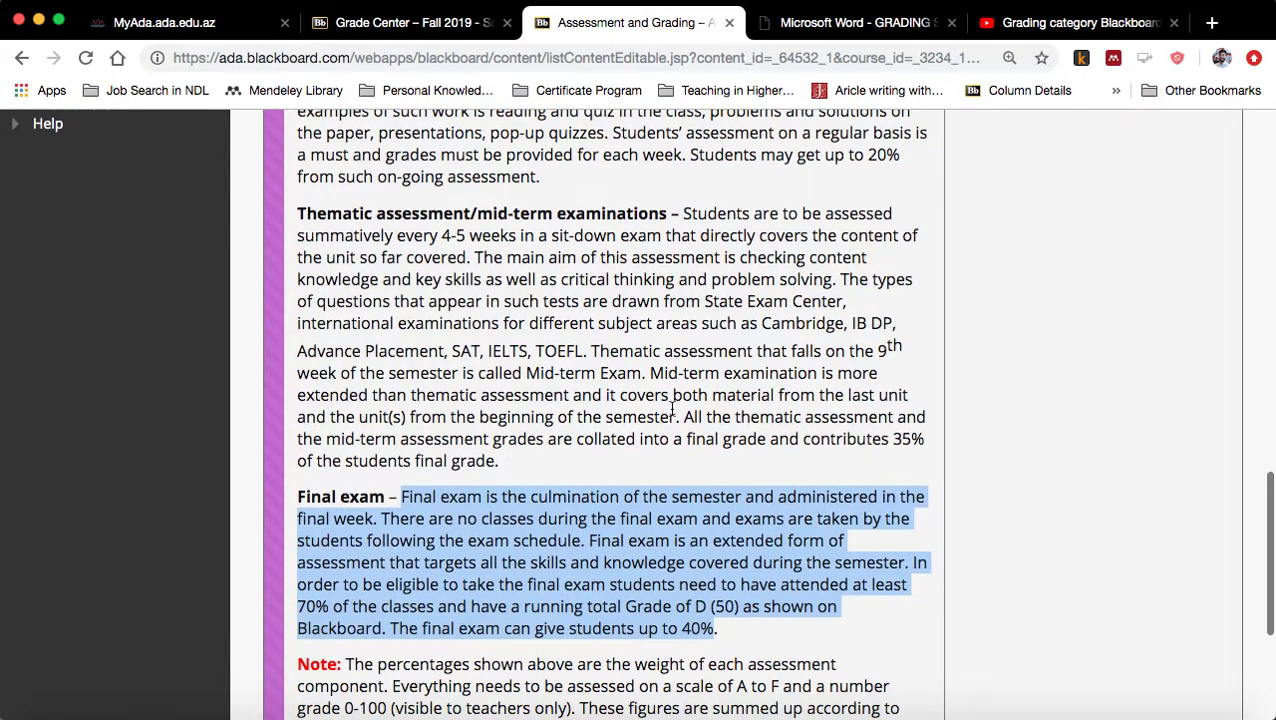
pyautogui.scroll(-3, 591, 477)
pyautogui.click(288, 352)
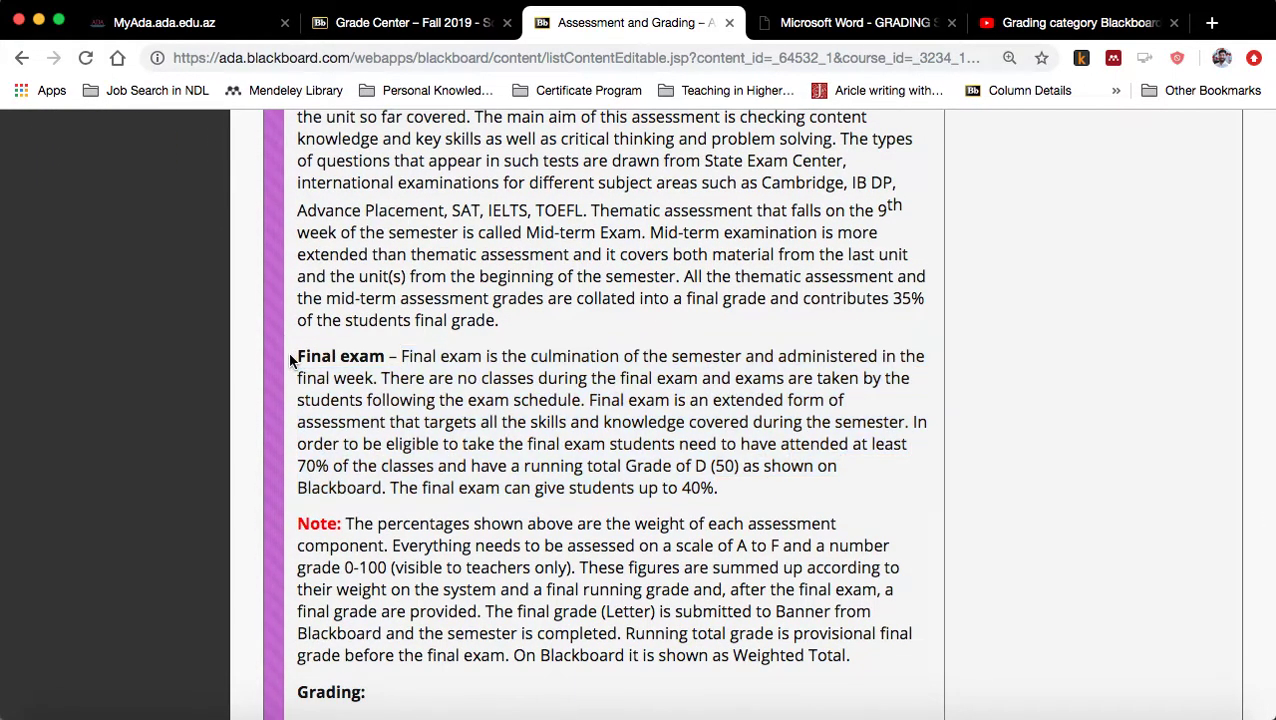
pyautogui.scroll(1, 494, 454)
pyautogui.scroll(3, 494, 454)
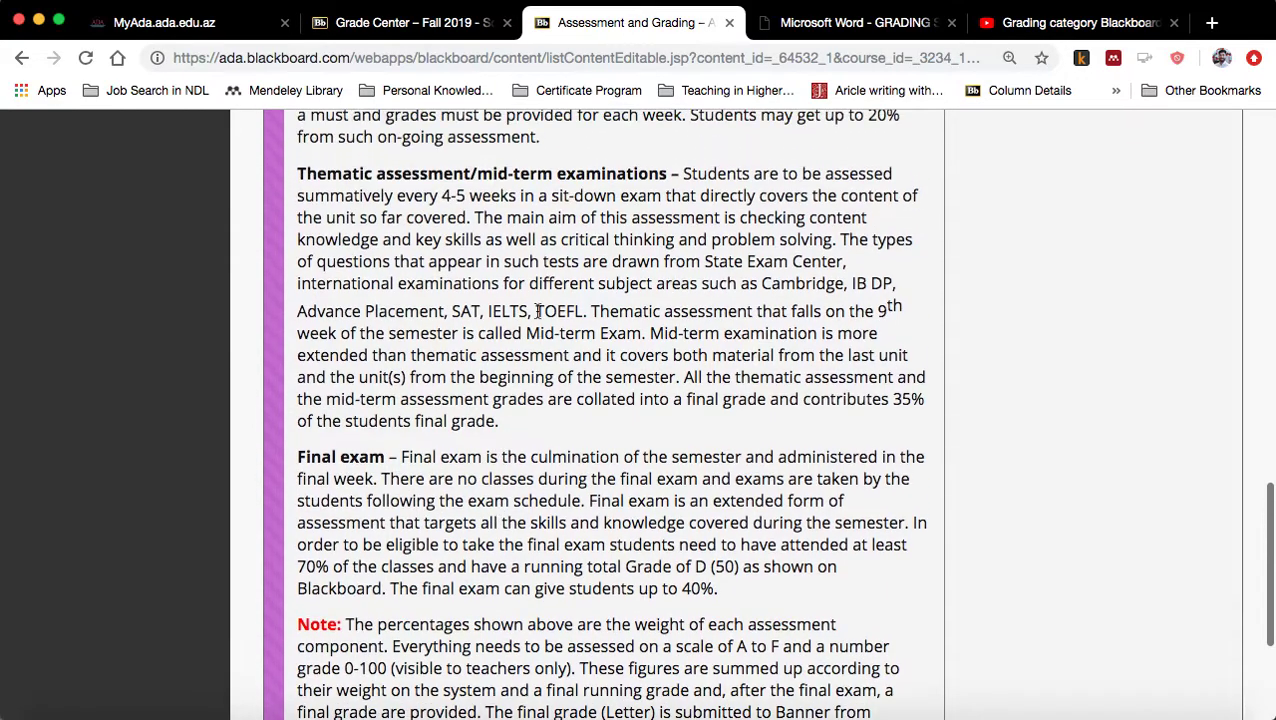
pyautogui.scroll(2, 495, 476)
pyautogui.scroll(-8, 523, 520)
pyautogui.scroll(15, 638, 387)
pyautogui.scroll(10, 645, 350)
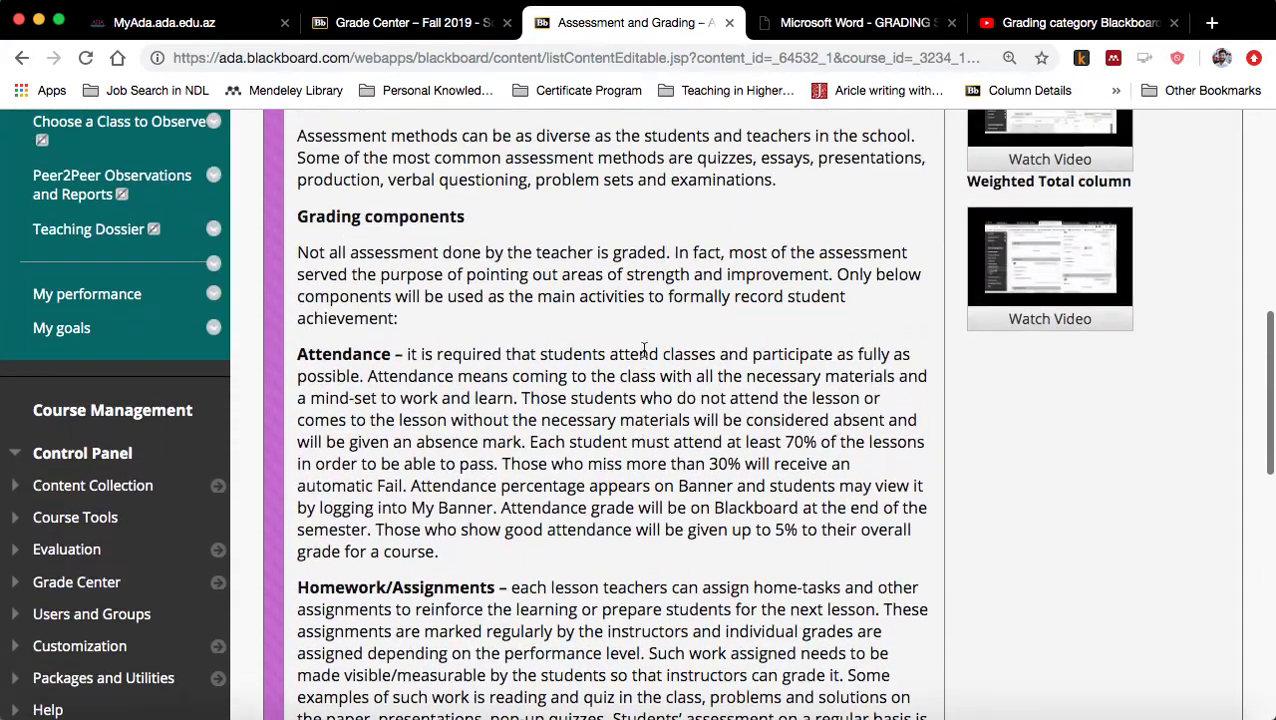
pyautogui.scroll(-8, 550, 476)
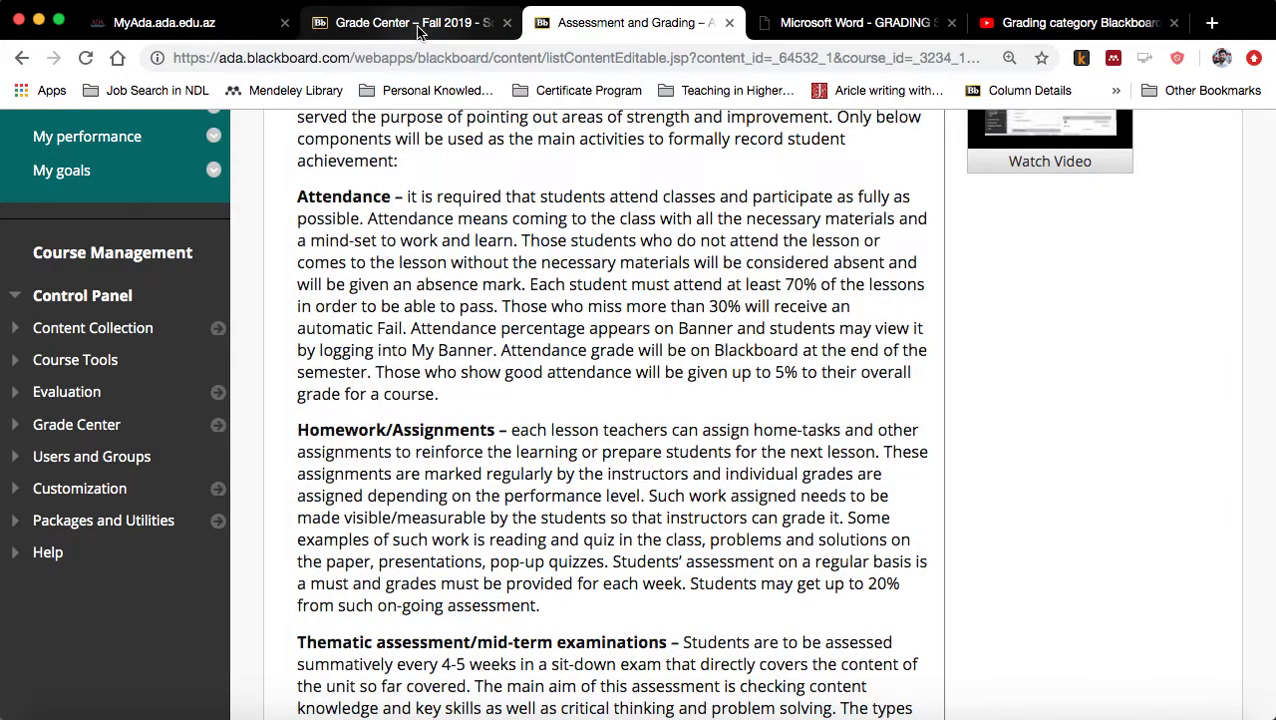
# Switch to the Fall 2019 German course's Full Grade Center and examine its grade columns
pyautogui.click(415, 22)
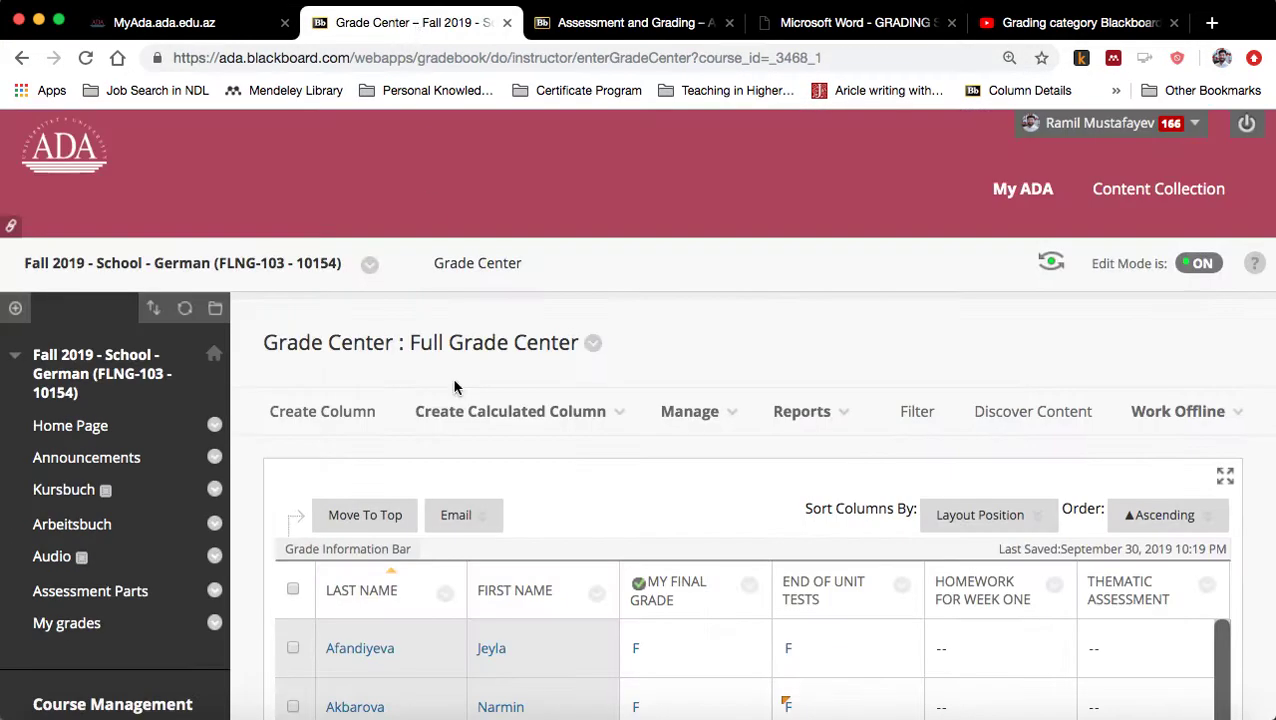
pyautogui.scroll(-3, 526, 585)
pyautogui.scroll(-5, 564, 592)
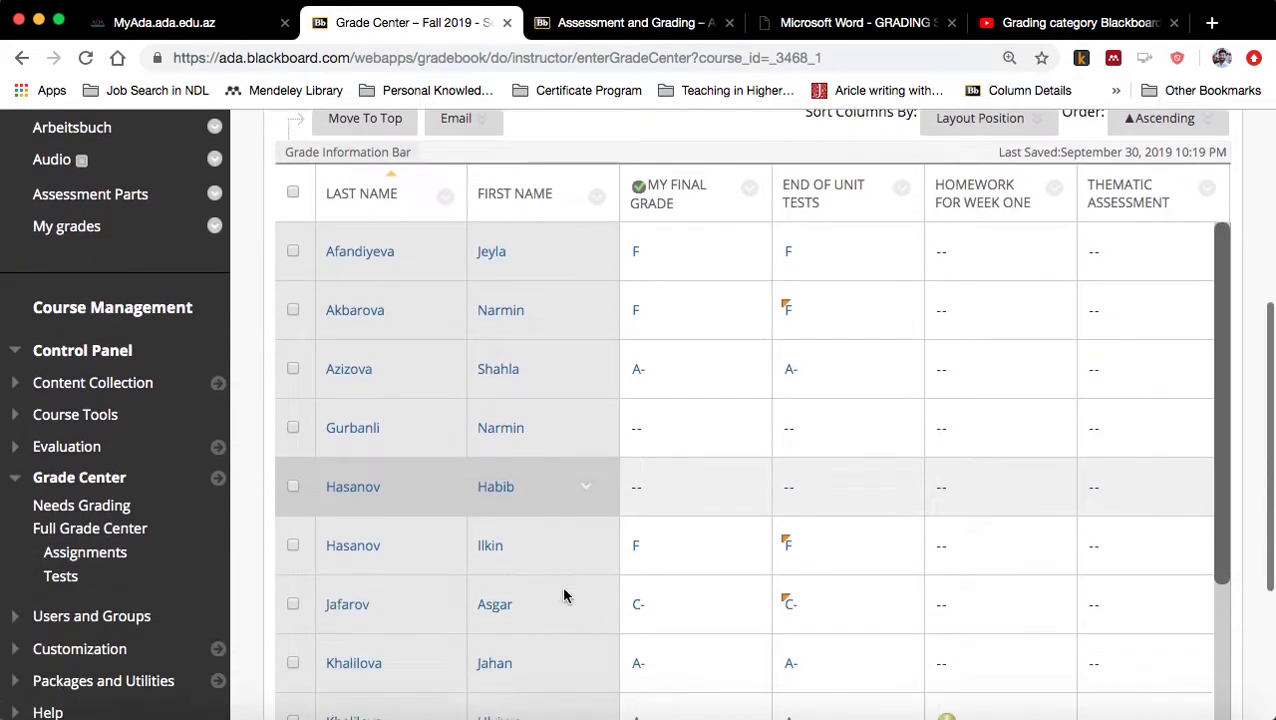
pyautogui.scroll(3, 702, 556)
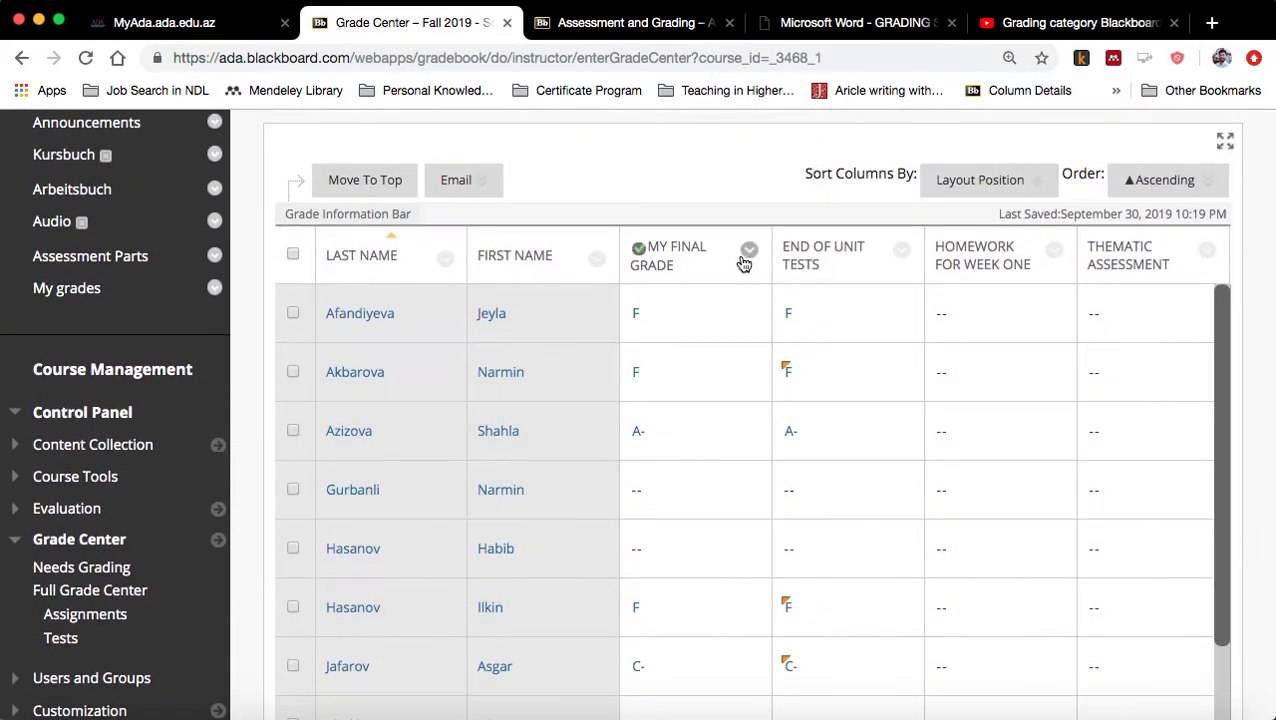
pyautogui.moveTo(652, 268)
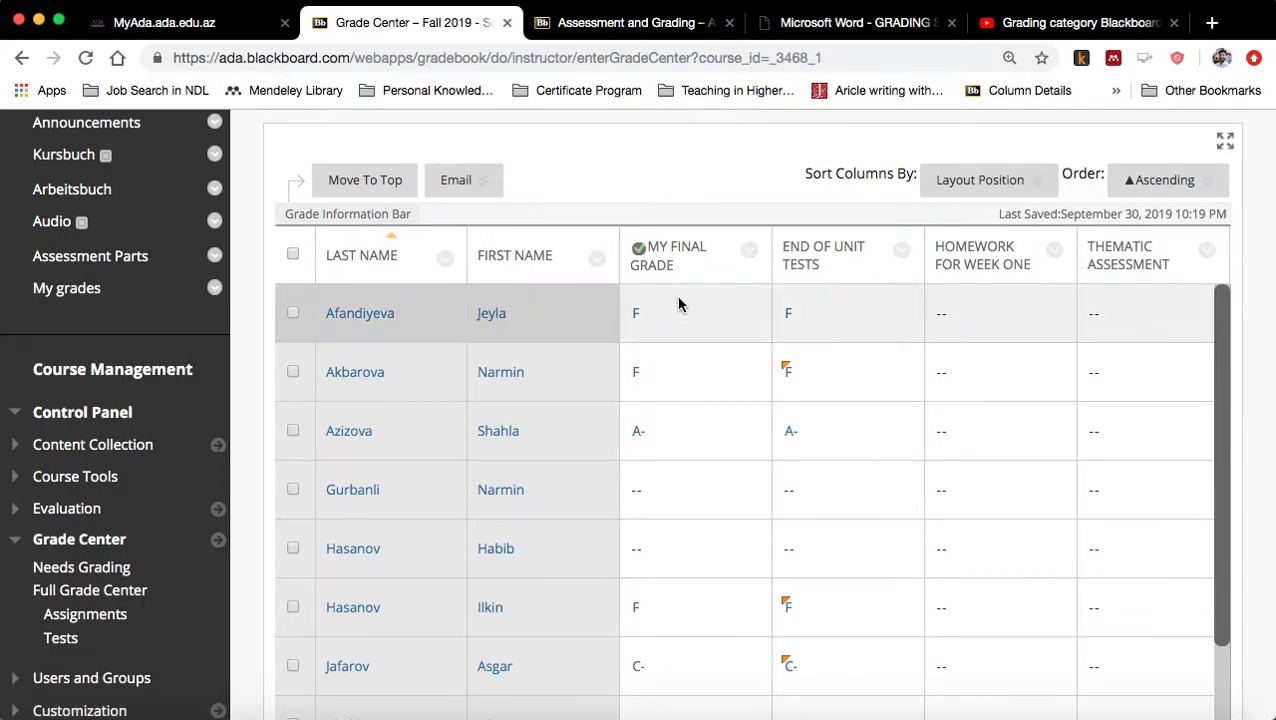
pyautogui.scroll(-1, 671, 343)
pyautogui.scroll(1, 652, 260)
pyautogui.moveTo(822, 216)
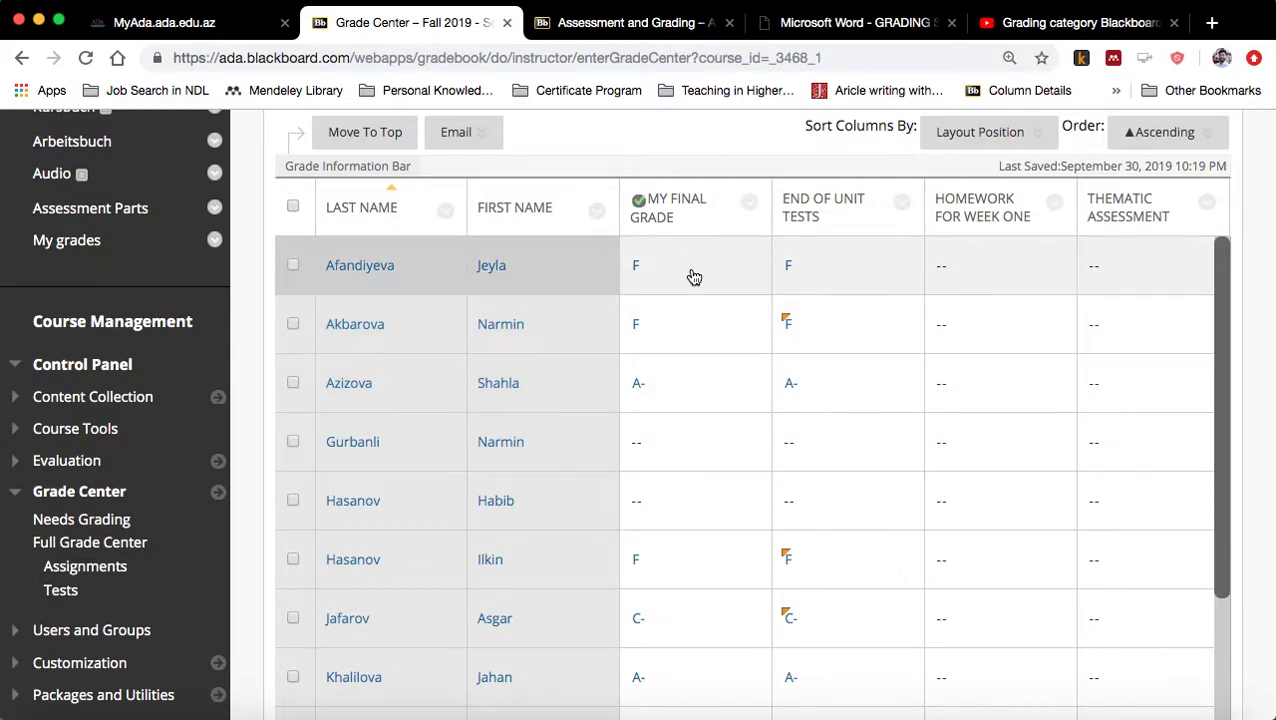
# Open the My Final Grade column's information for editing and review the weights of its selected columns
pyautogui.click(749, 202)
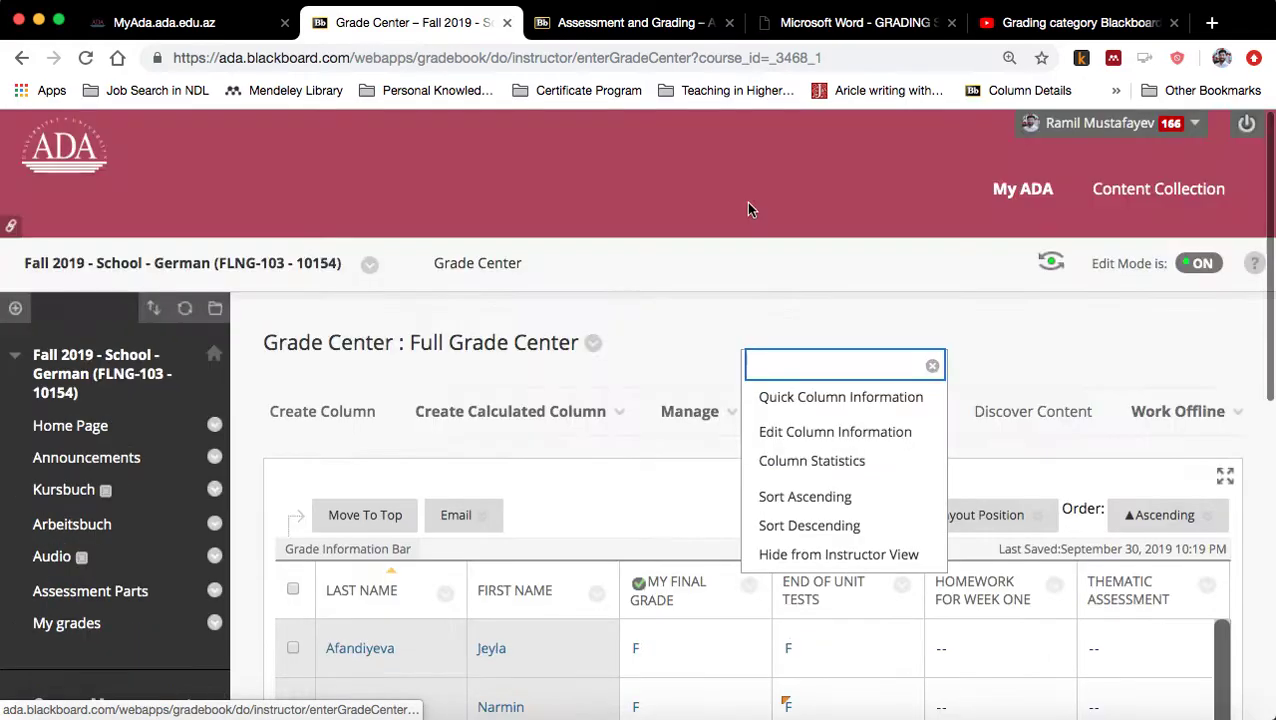
pyautogui.click(835, 431)
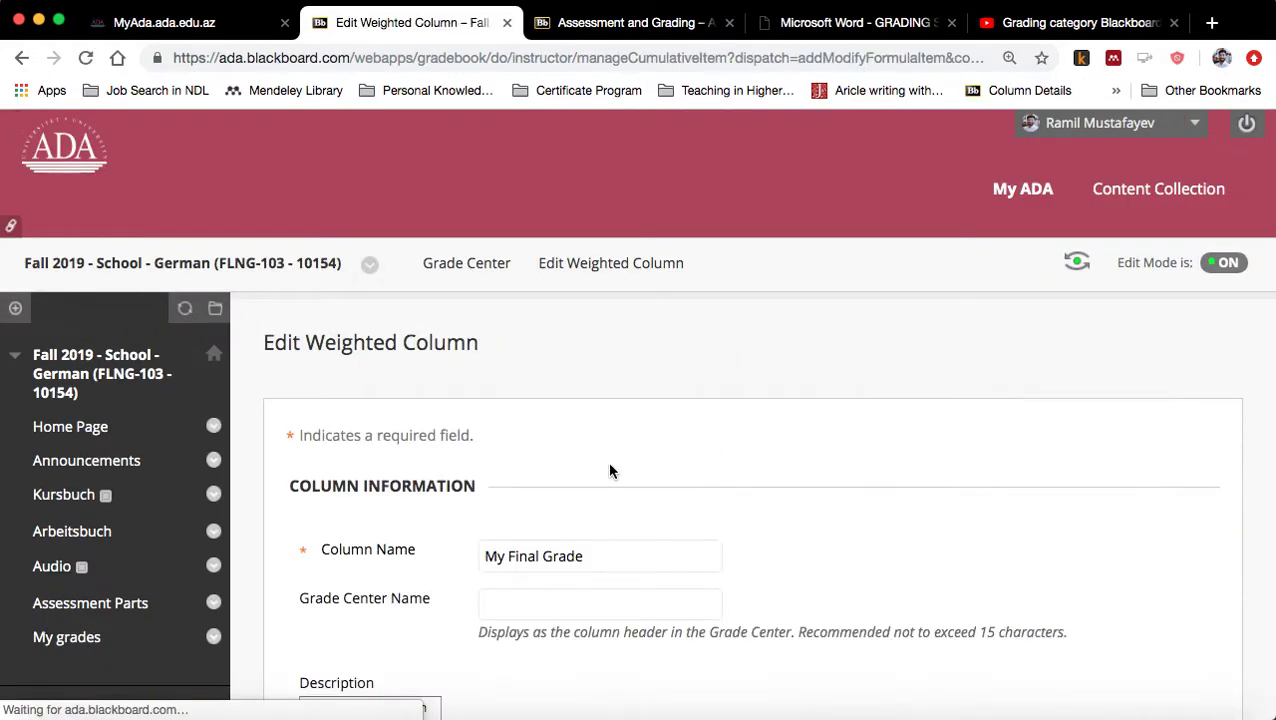
pyautogui.scroll(-10, 610, 471)
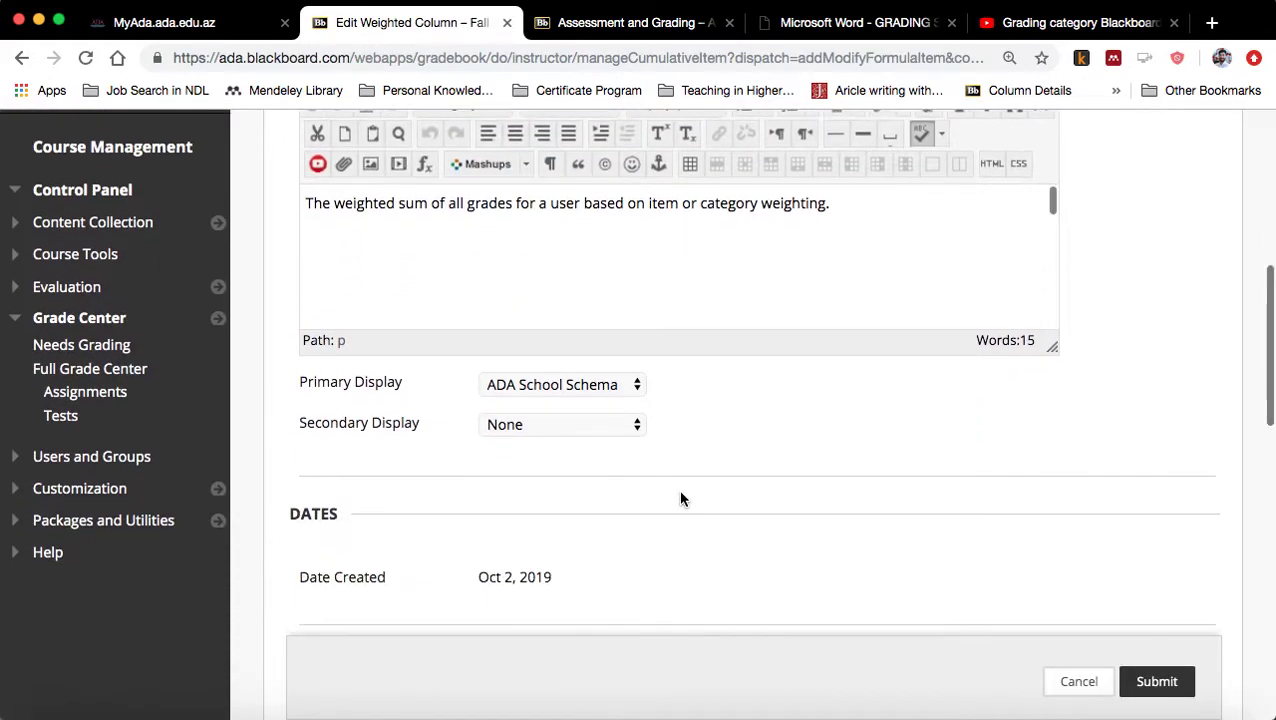
pyautogui.scroll(-1, 680, 498)
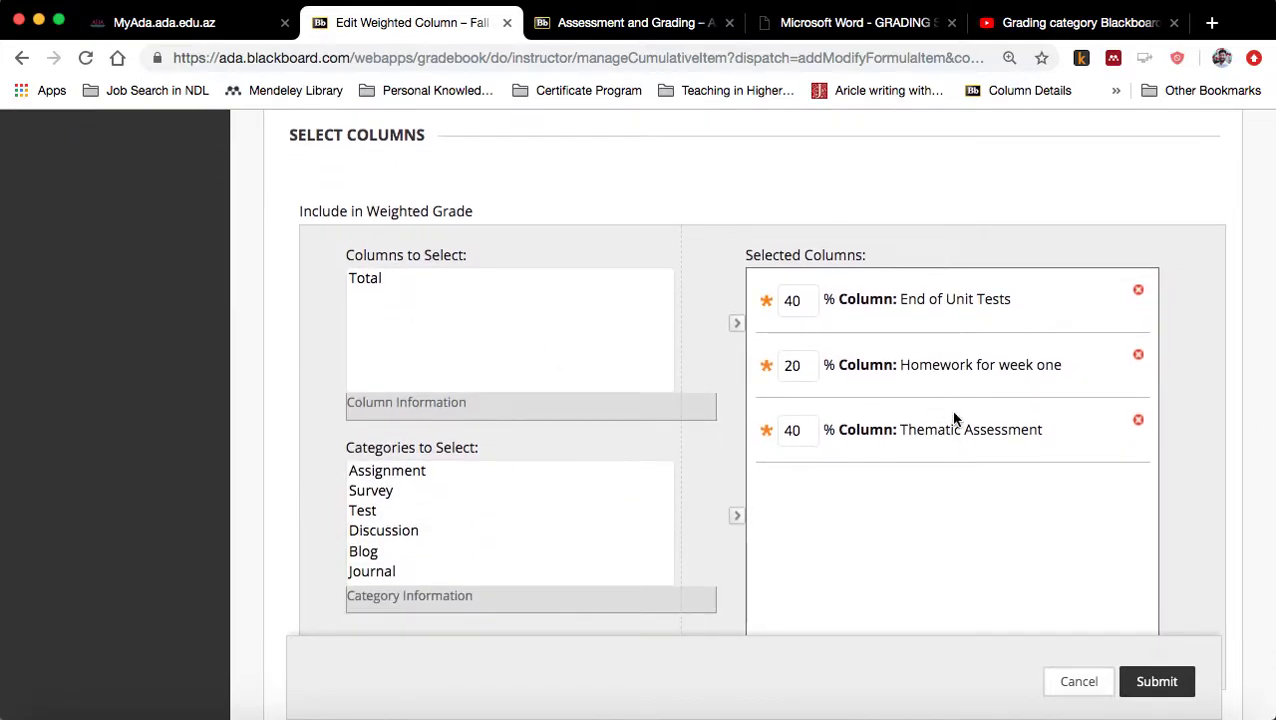
pyautogui.scroll(-5, 828, 592)
pyautogui.scroll(3, 835, 513)
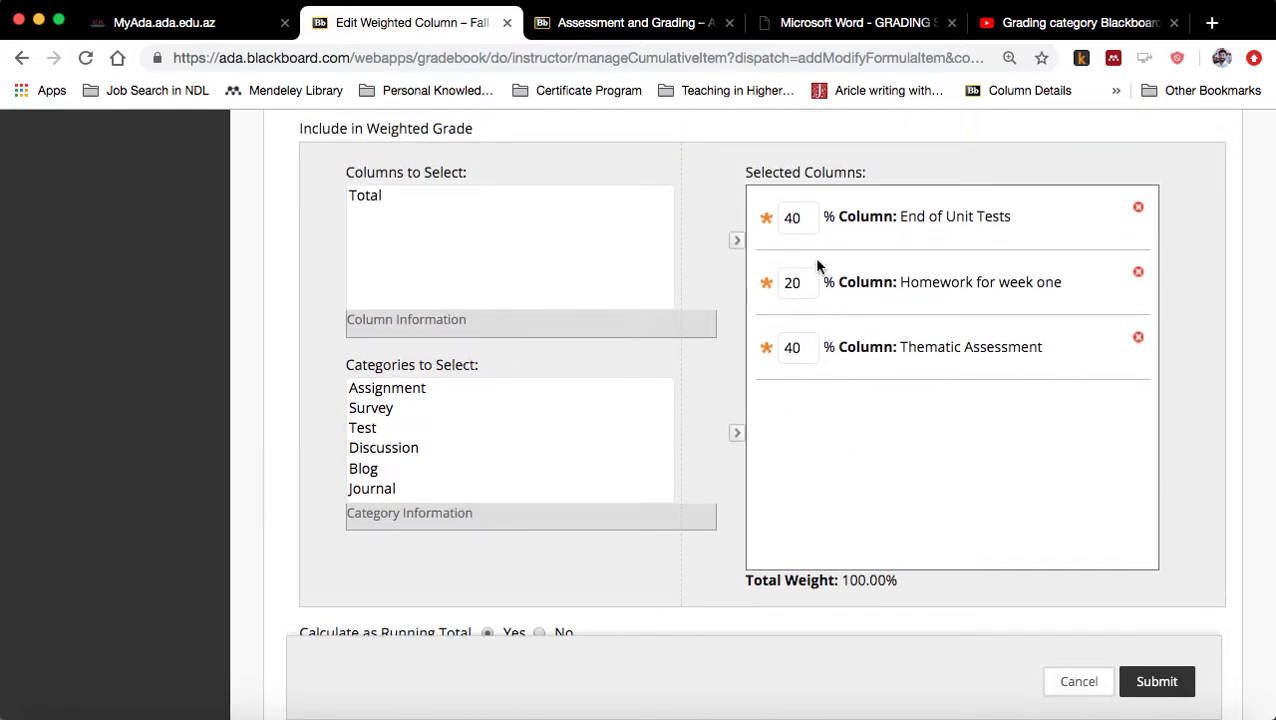
pyautogui.scroll(1, 782, 326)
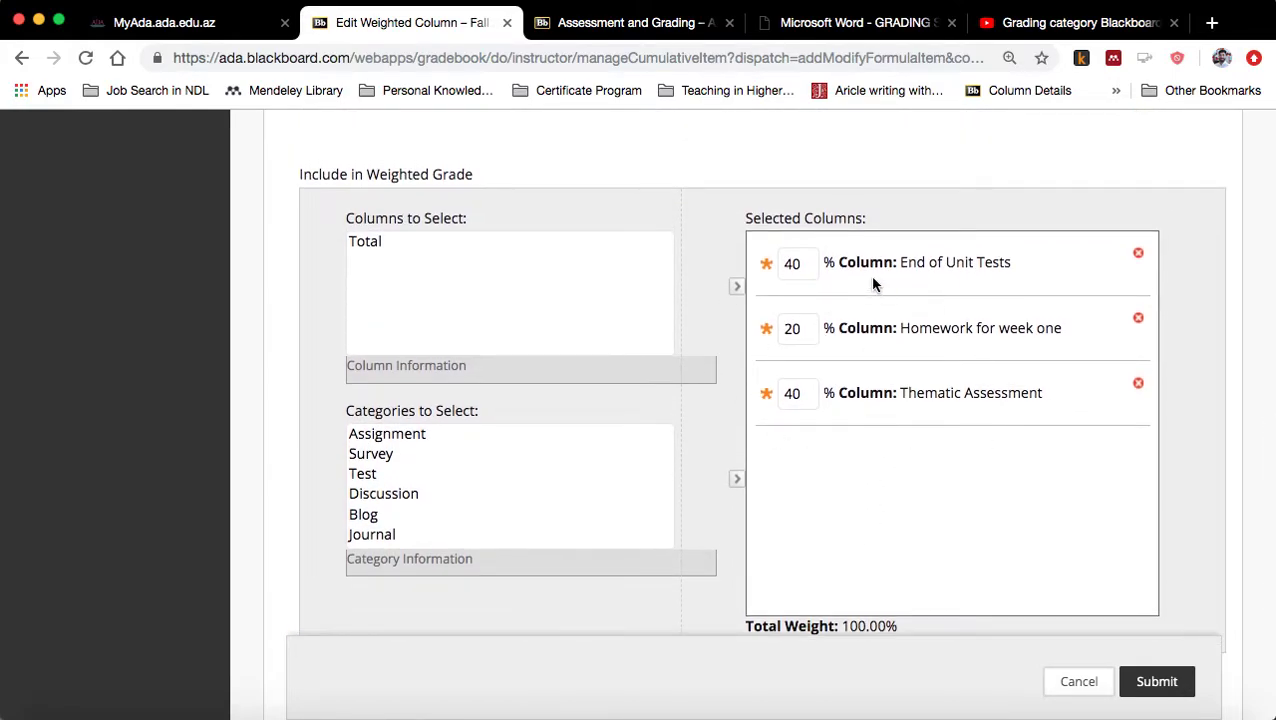
# Examine the columns and categories available for the weighted grade, including Survey and Journal, against the selected columns' percentages
pyautogui.scroll(-1, 830, 450)
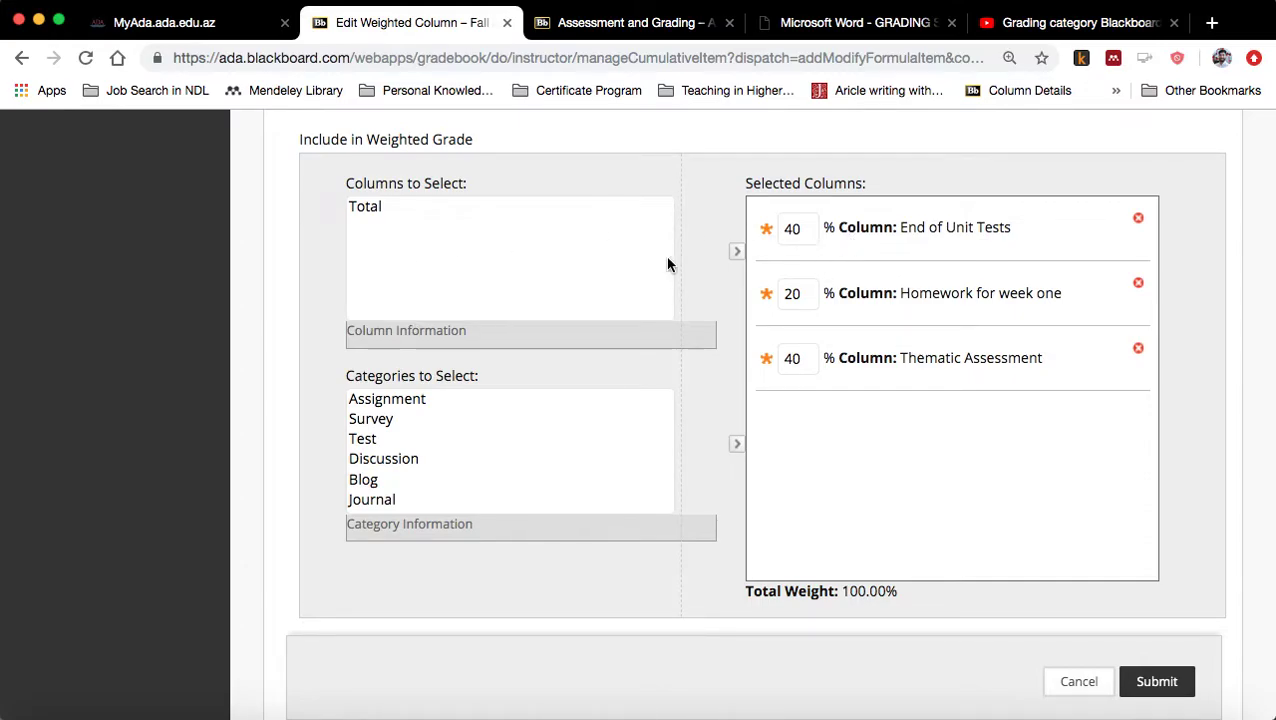
pyautogui.scroll(-1, 617, 302)
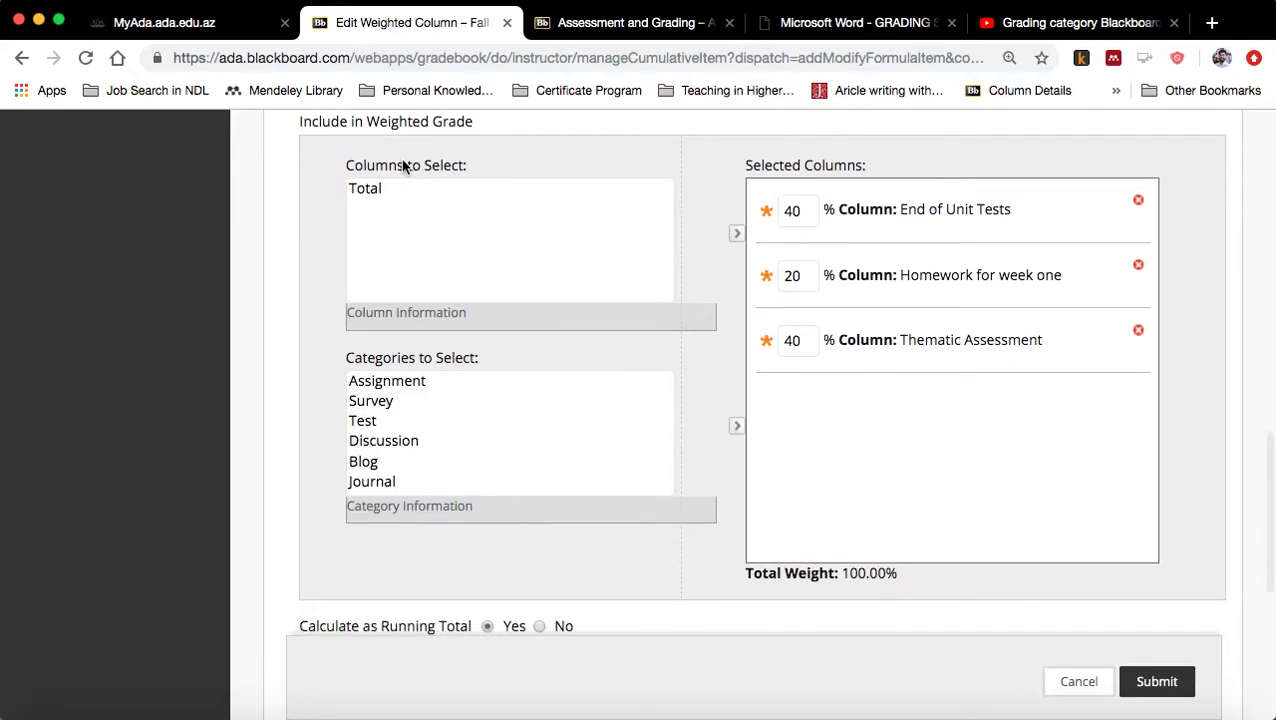
pyautogui.scroll(-3, 487, 239)
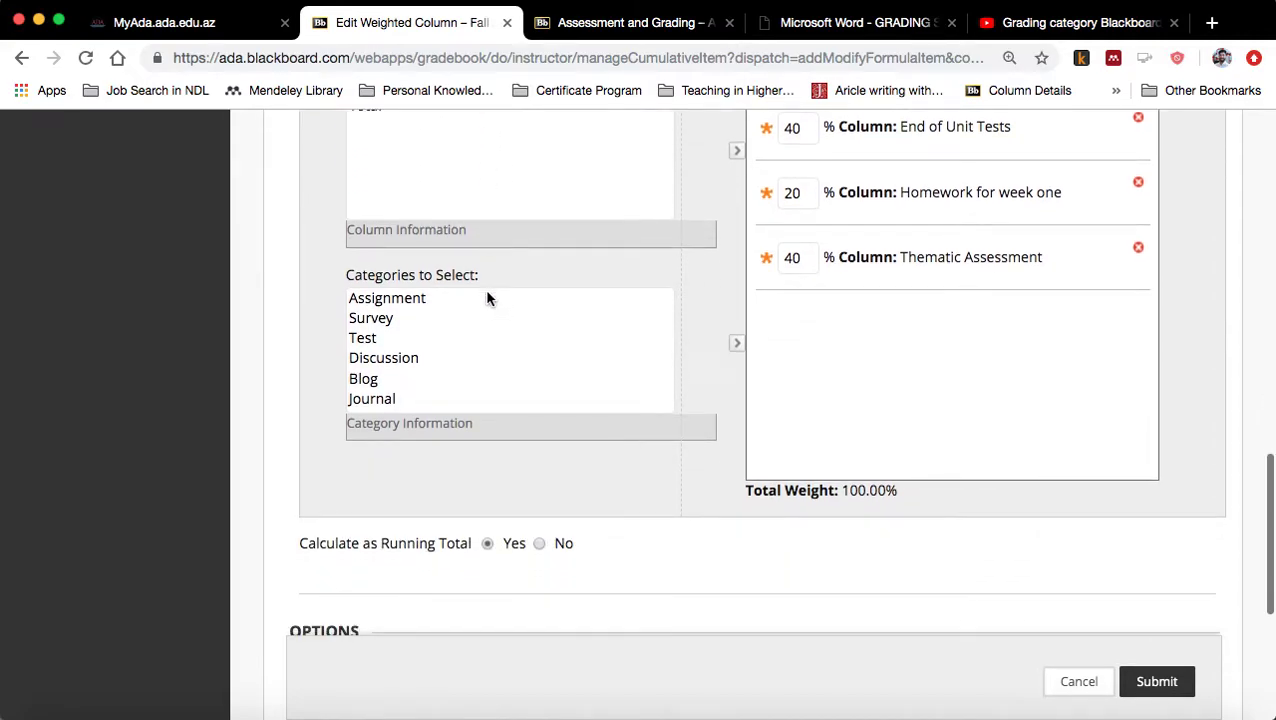
pyautogui.click(412, 301)
pyautogui.click(402, 319)
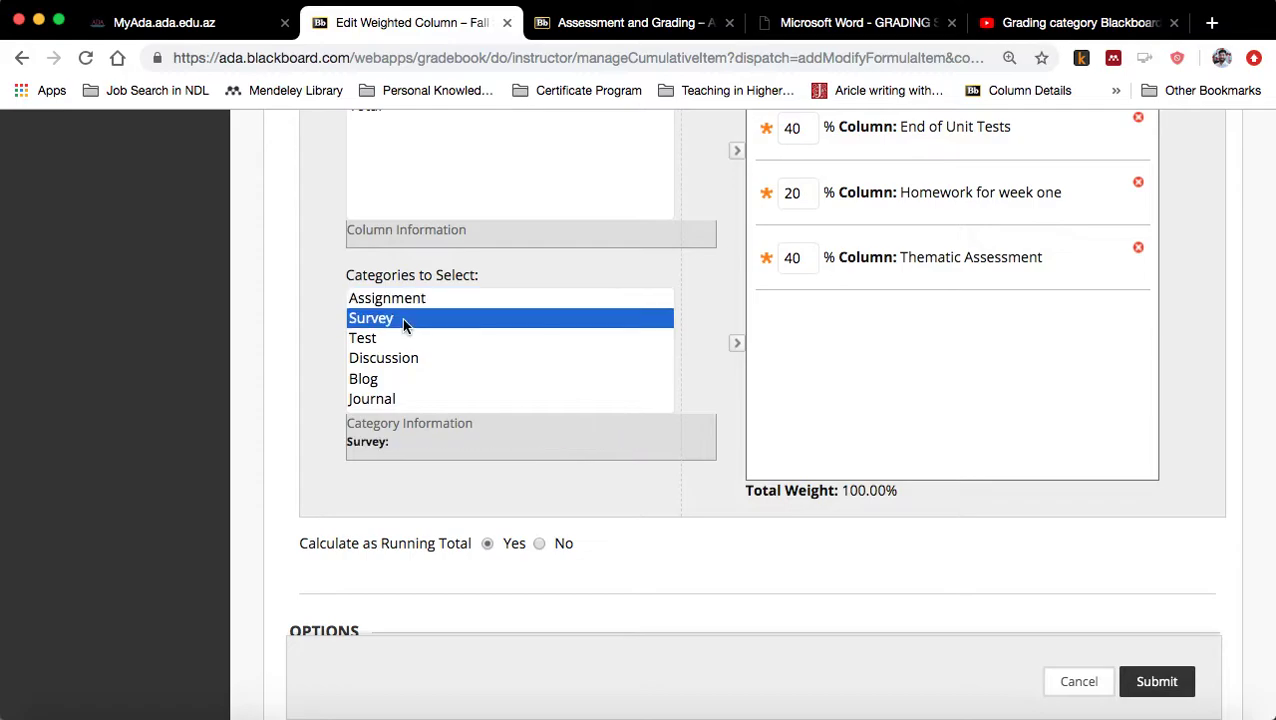
pyautogui.click(405, 360)
pyautogui.click(418, 399)
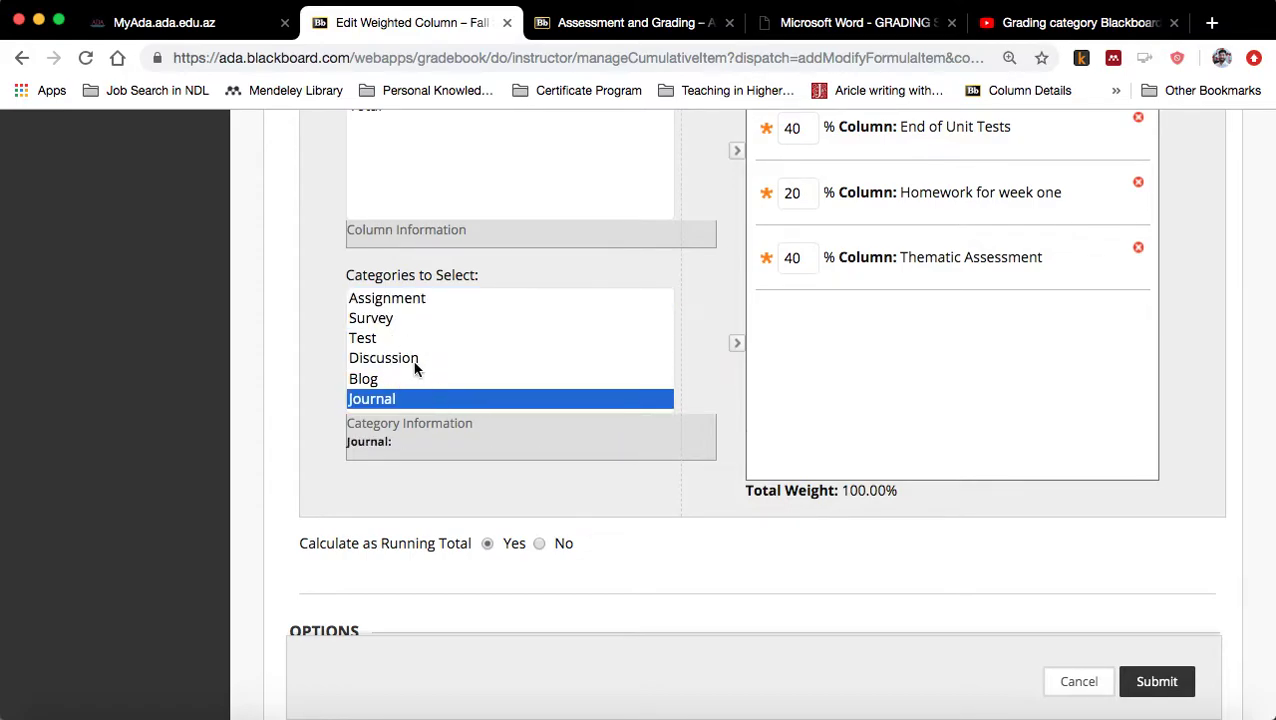
pyautogui.scroll(1, 416, 364)
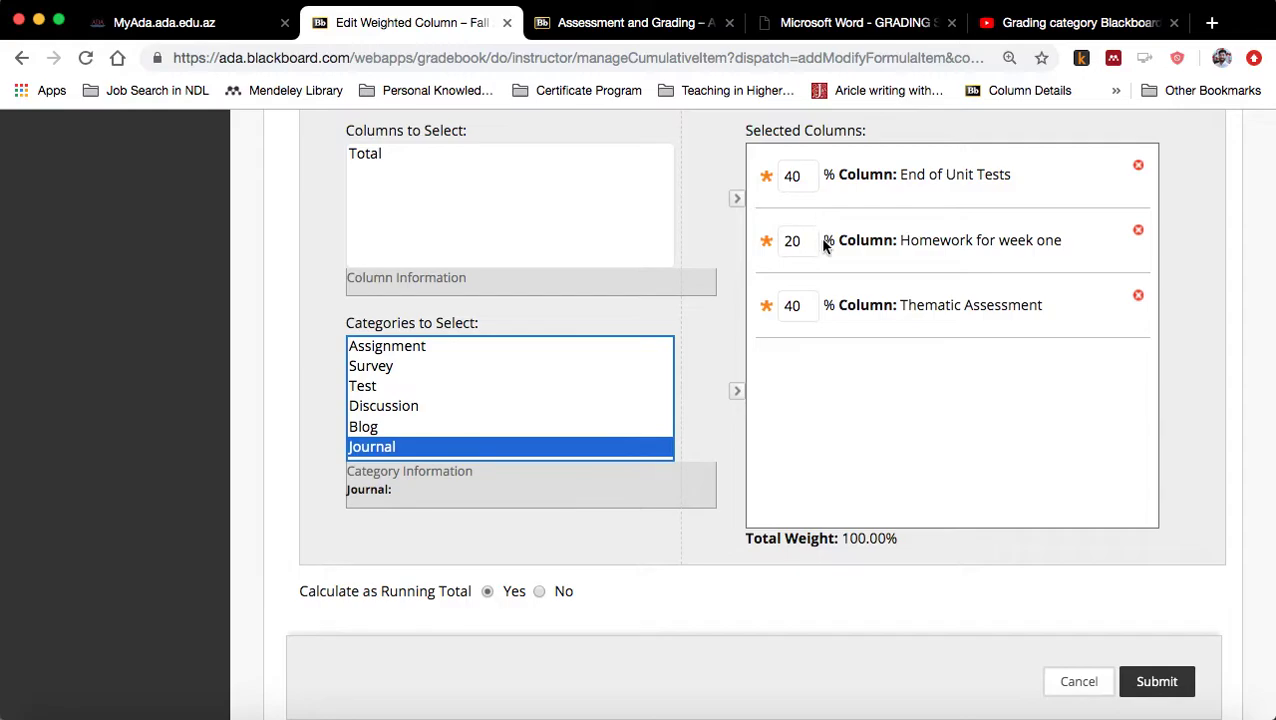
pyautogui.scroll(1, 572, 419)
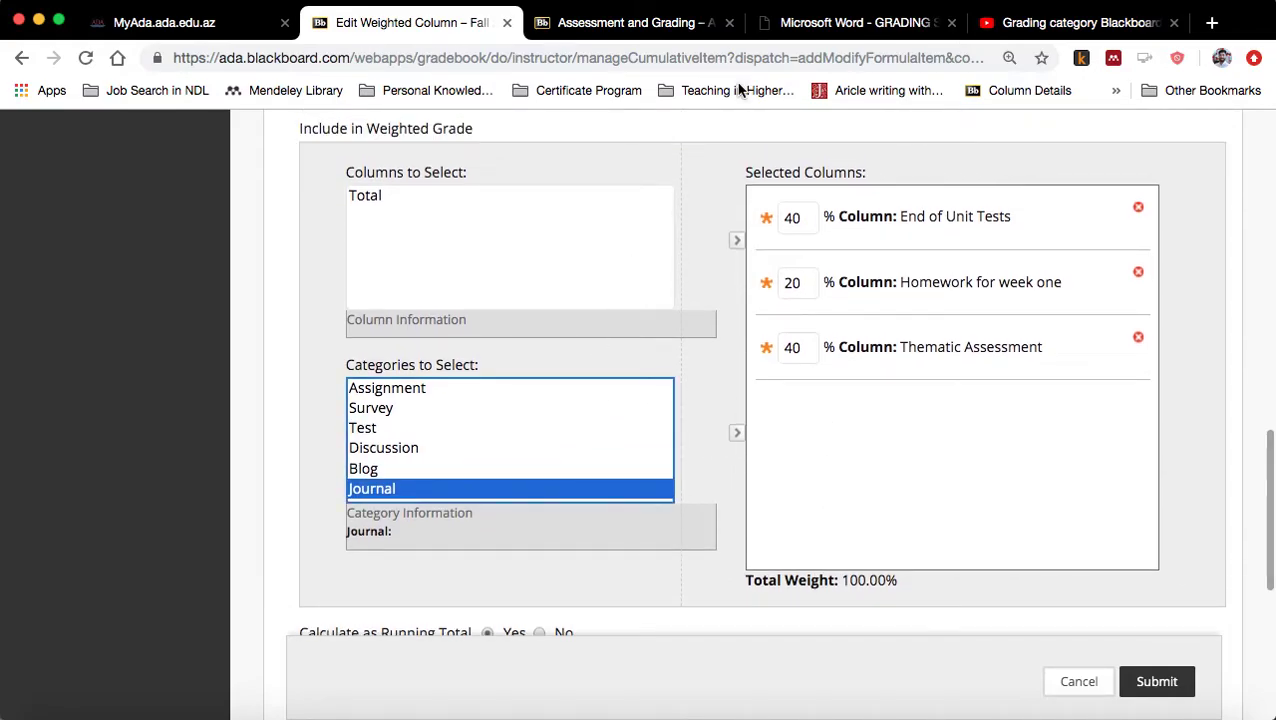
# On the Assessment and Grading page, highlight the Homework/Assignments, Thematic assessment/mid-term examinations and Final exam components for review
pyautogui.click(632, 24)
pyautogui.scroll(1, 327, 457)
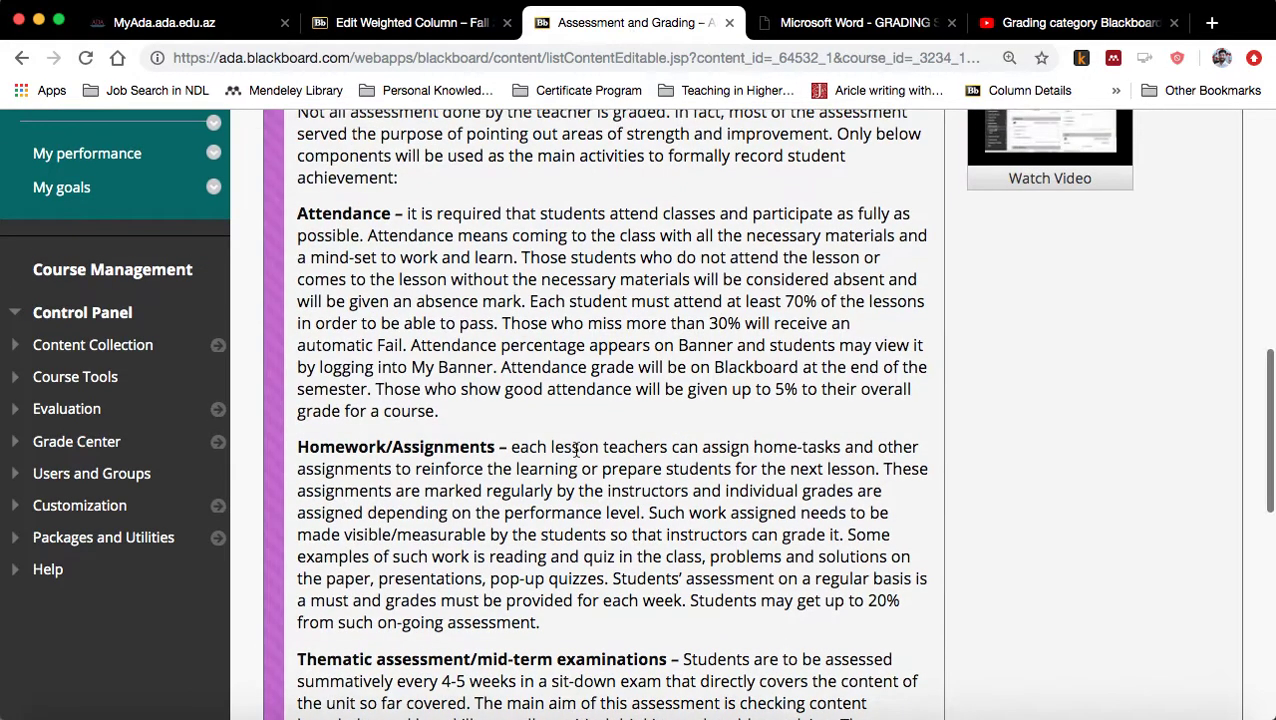
pyautogui.moveTo(302, 447); pyautogui.dragTo(487, 450)
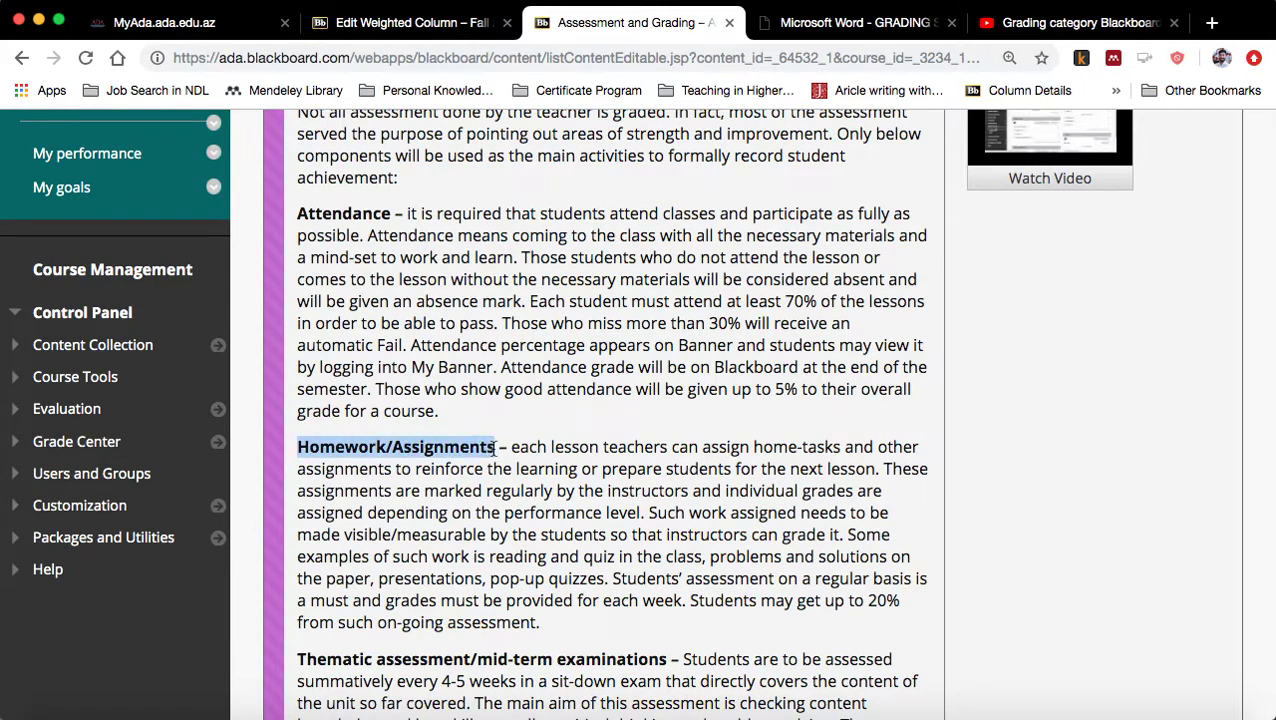
pyautogui.click(496, 447)
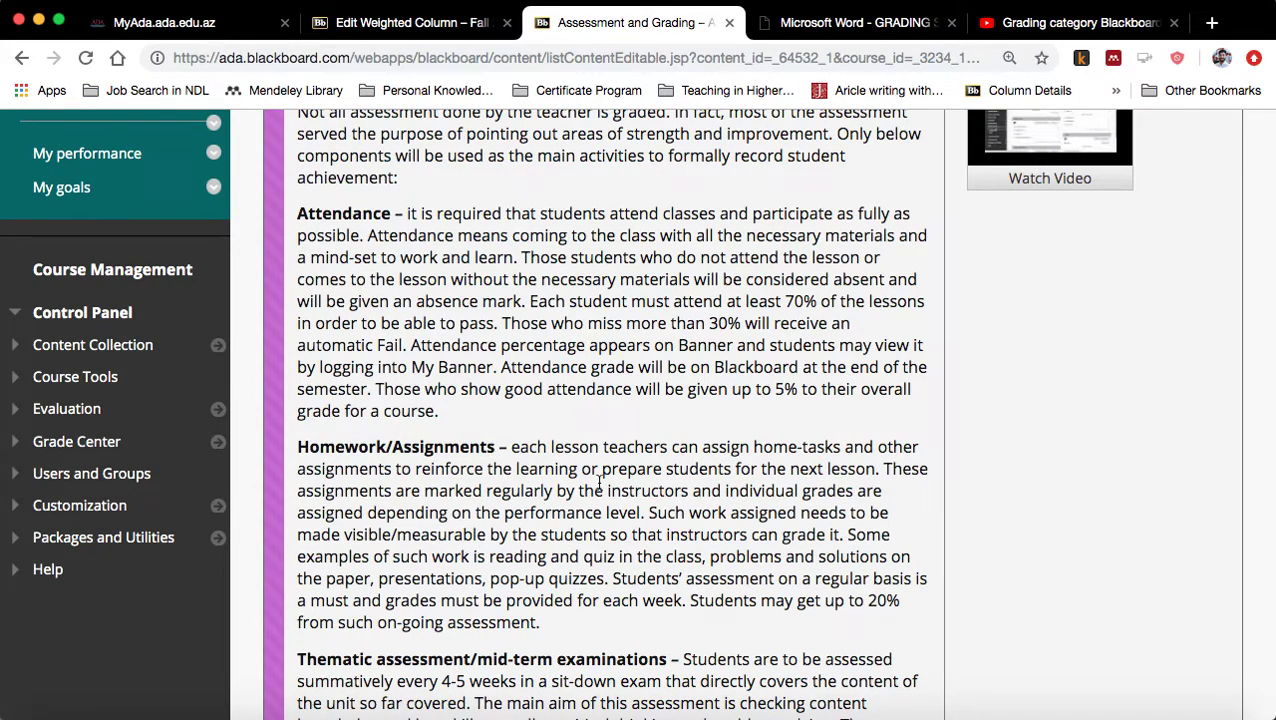
pyautogui.scroll(1, 578, 580)
pyautogui.scroll(-5, 476, 420)
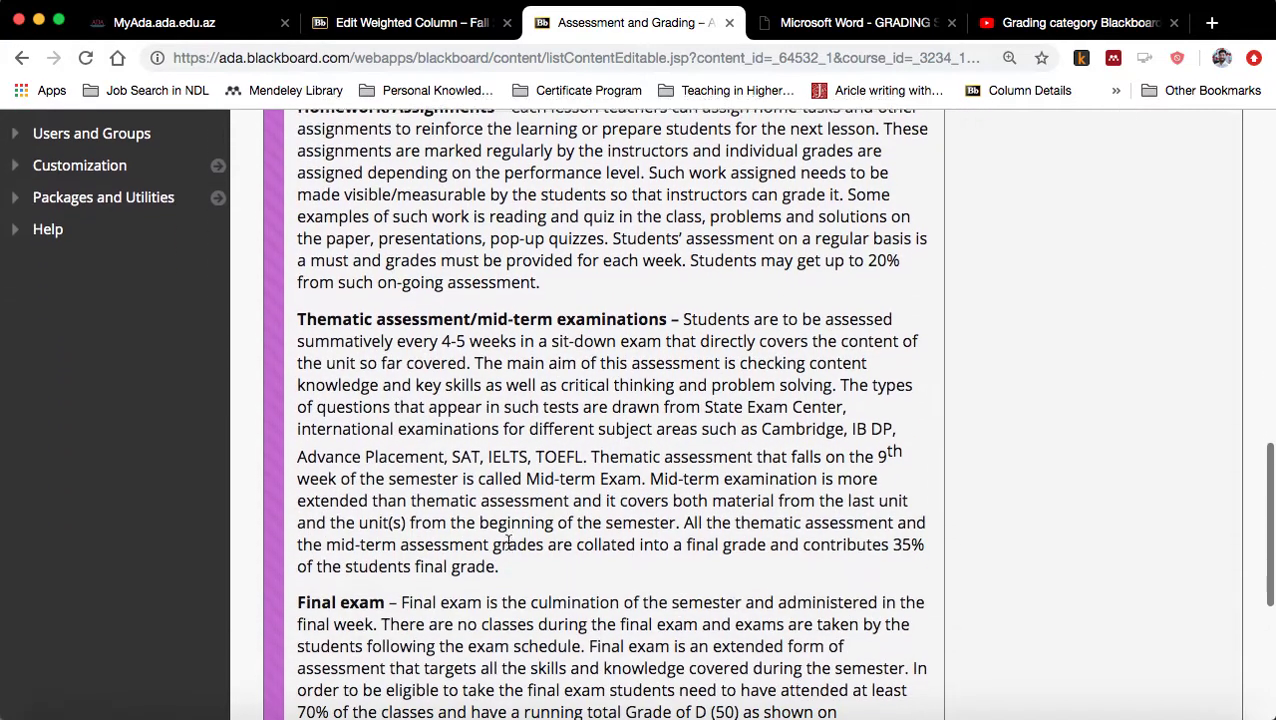
pyautogui.moveTo(298, 318); pyautogui.dragTo(548, 568)
pyautogui.scroll(-5, 548, 568)
pyautogui.moveTo(298, 358); pyautogui.dragTo(760, 477)
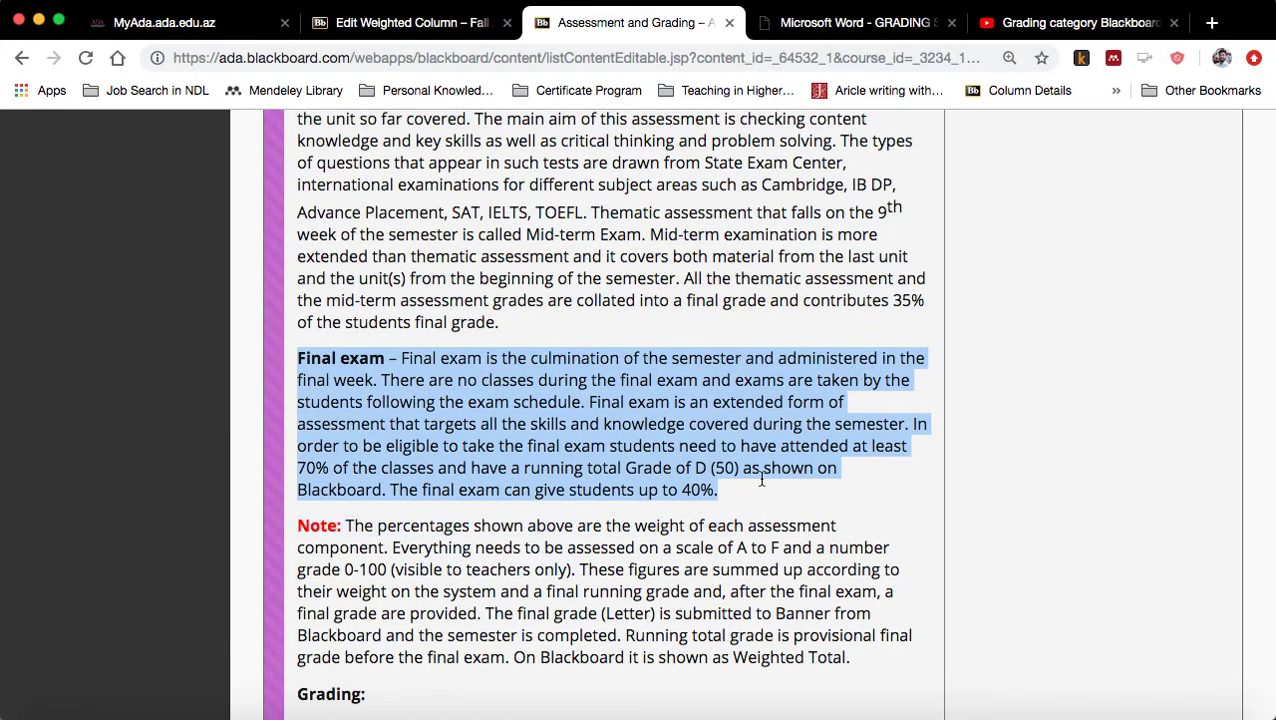
pyautogui.scroll(2, 790, 503)
# Return from the weighted column's settings to the Full Grade Center and open its Categories list
pyautogui.click(432, 23)
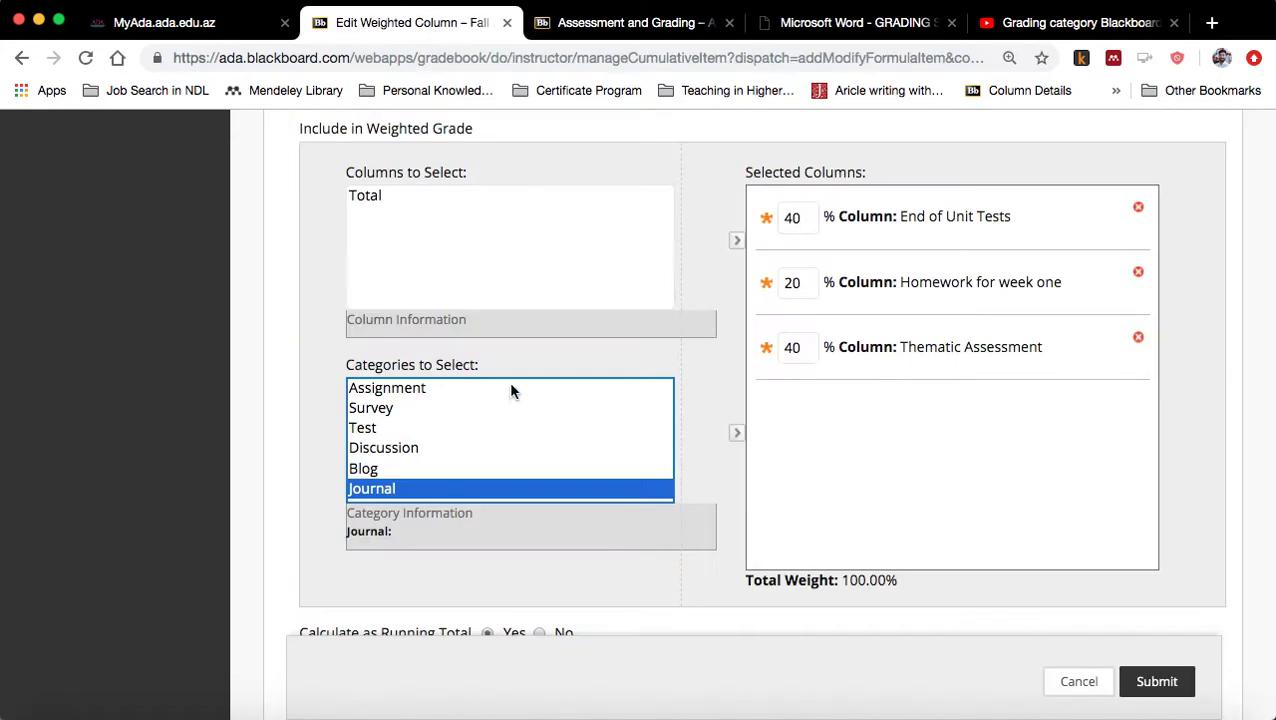
pyautogui.scroll(2, 580, 426)
pyautogui.scroll(15, 598, 430)
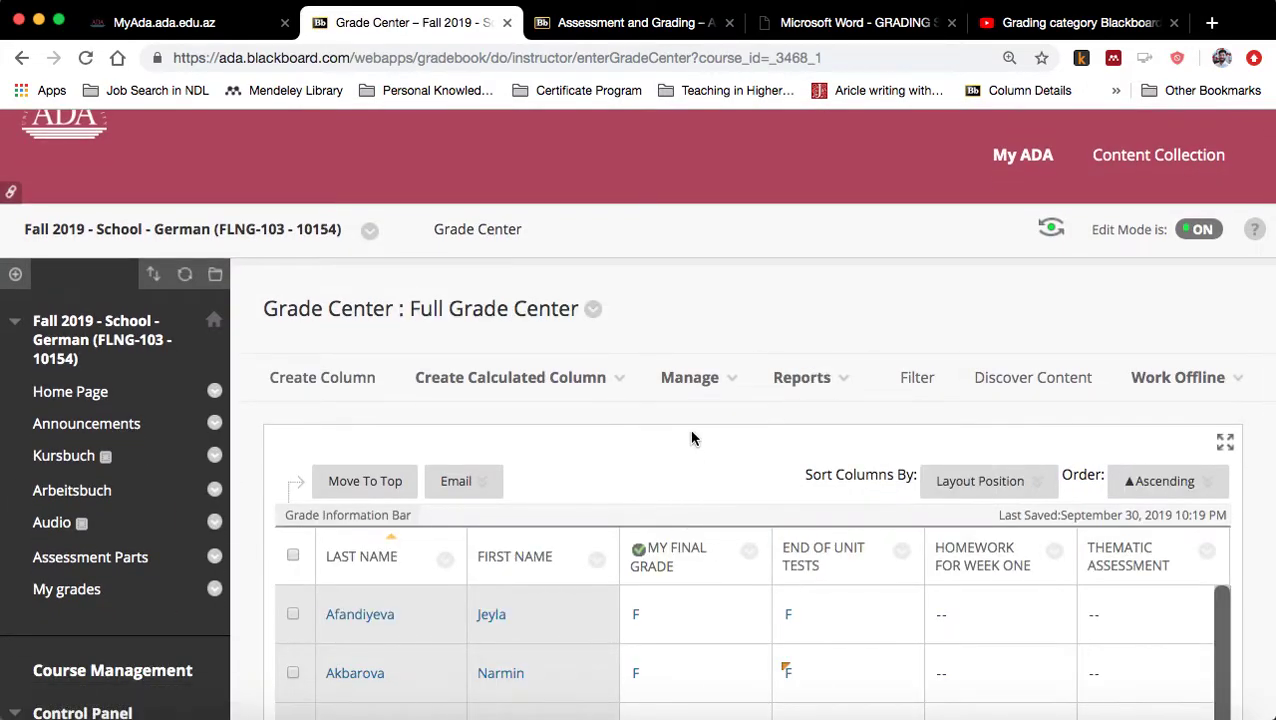
pyautogui.click(705, 384)
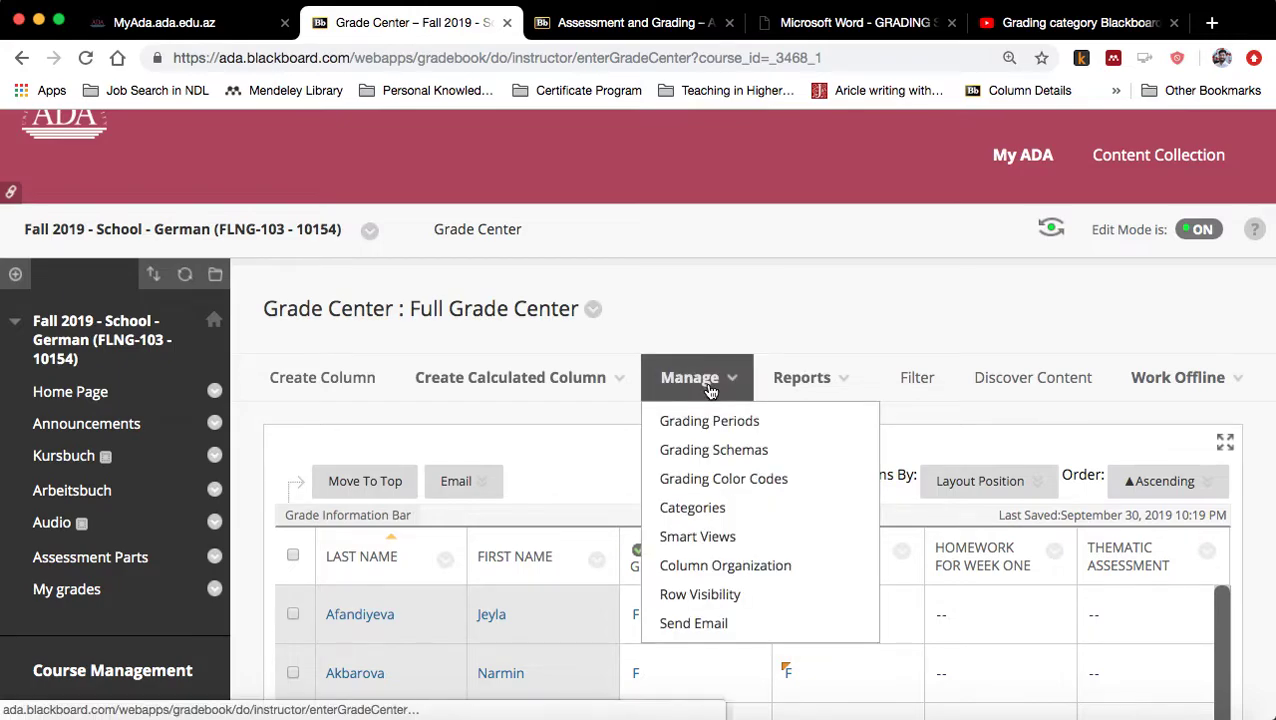
pyautogui.click(692, 508)
pyautogui.scroll(-4, 596, 503)
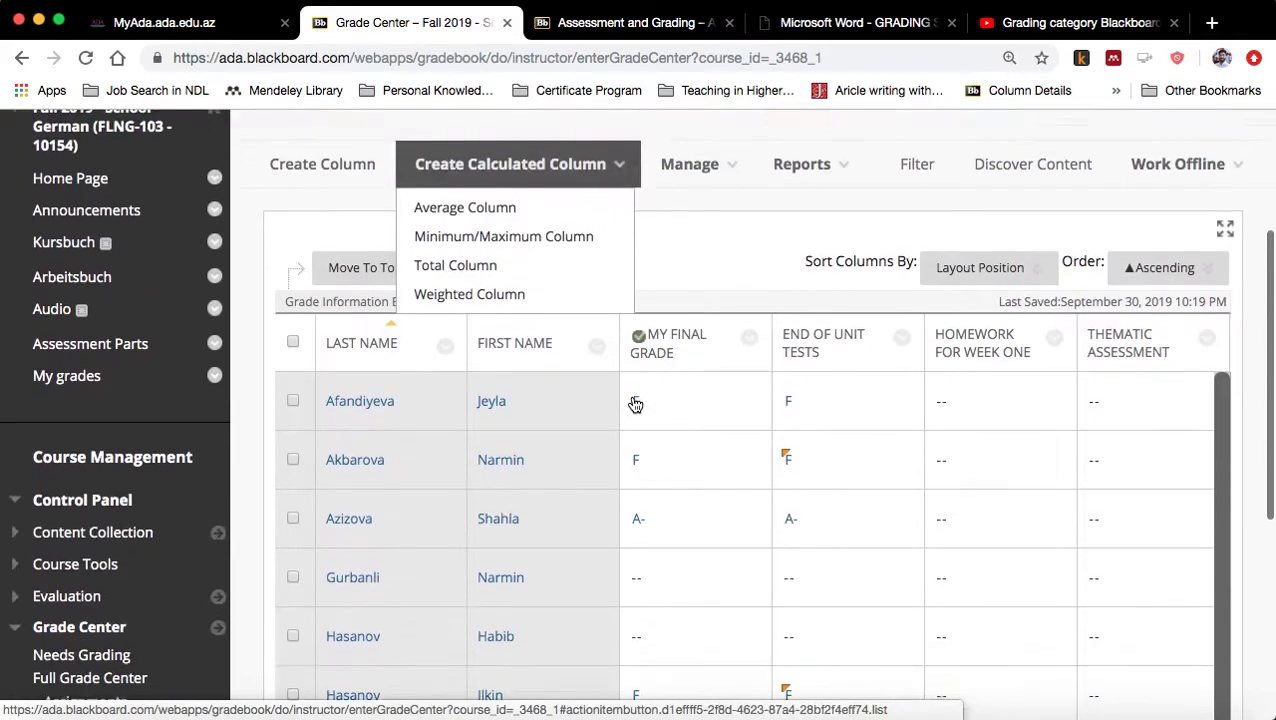
pyautogui.scroll(2, 703, 481)
pyautogui.click(703, 266)
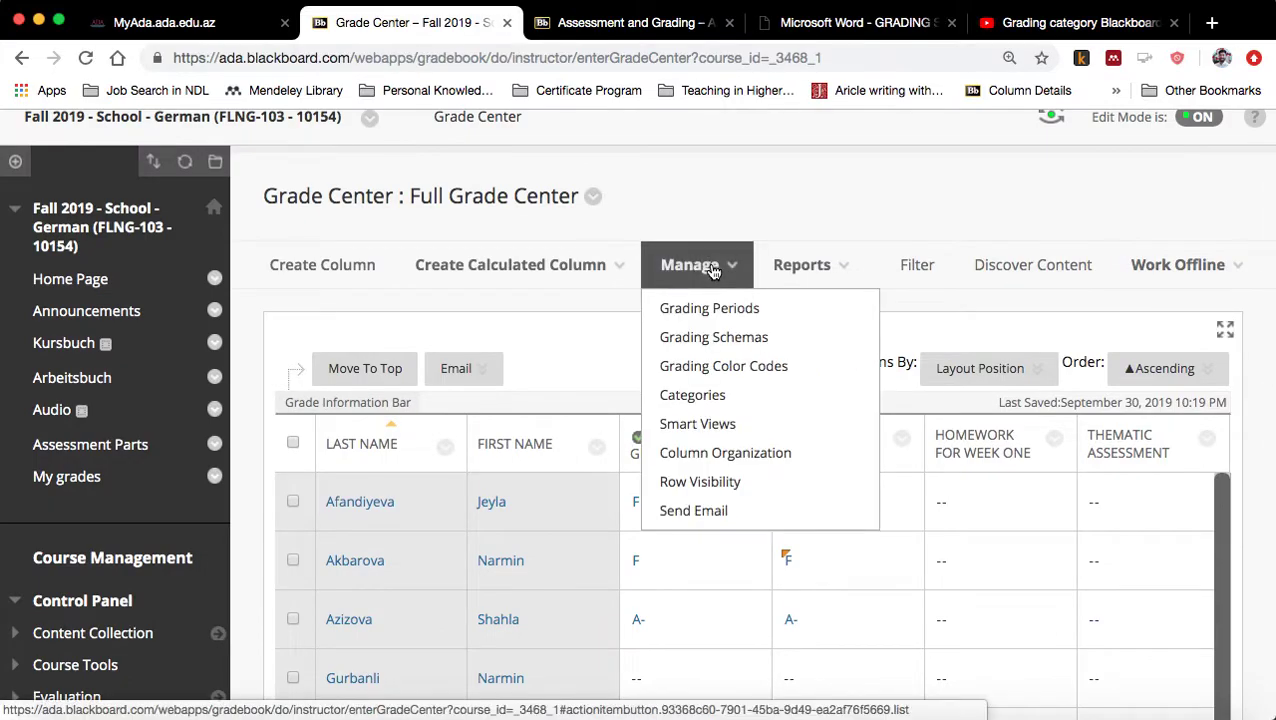
pyautogui.click(706, 398)
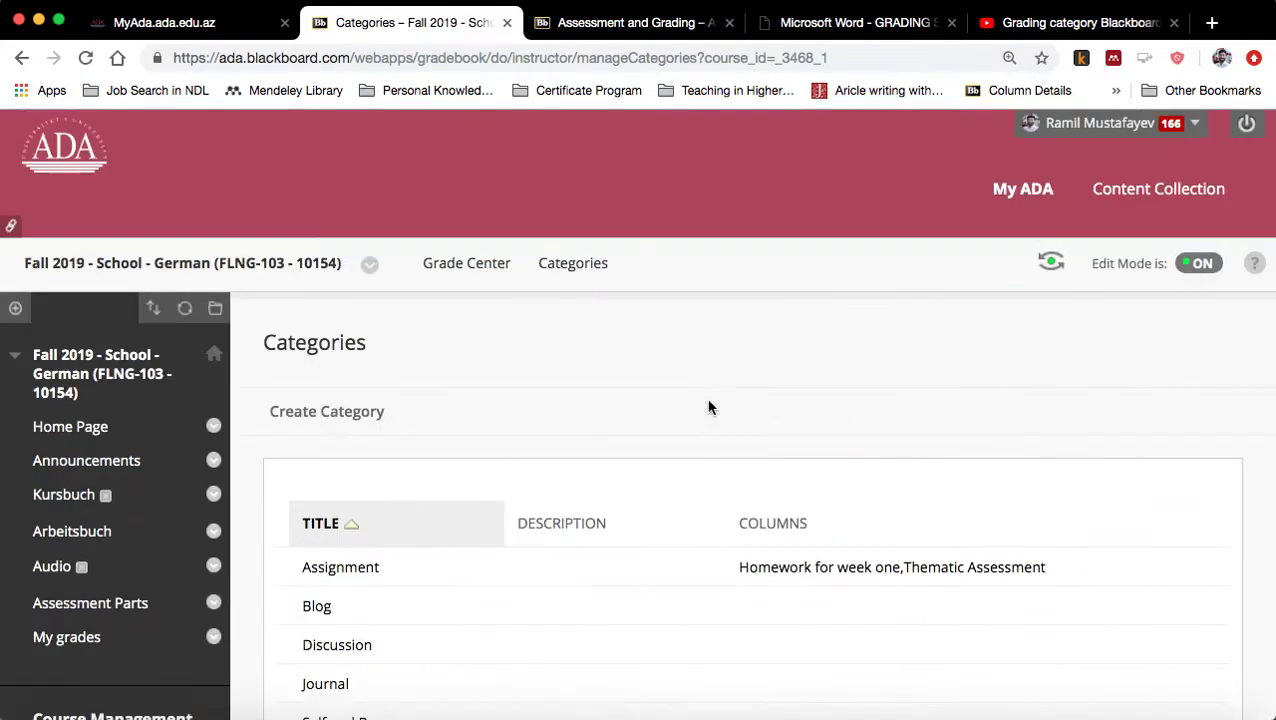
pyautogui.scroll(-5, 604, 505)
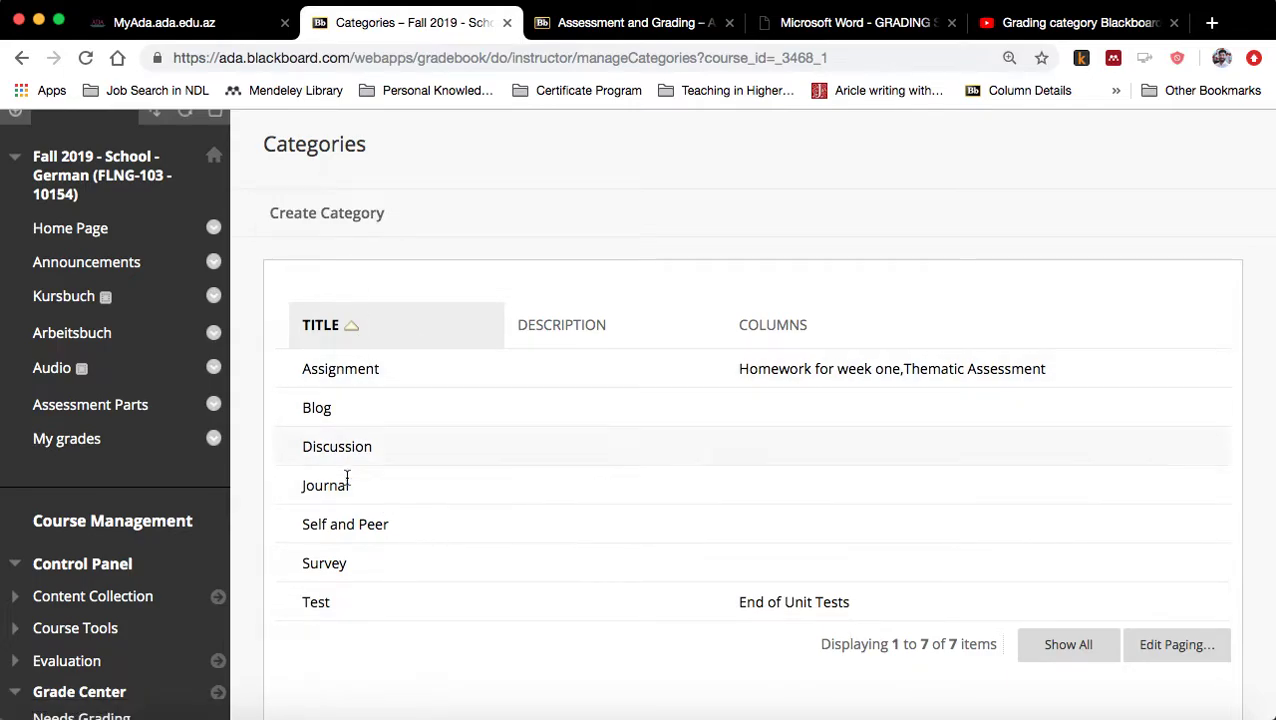
# Create a grading category named "Homework and Weekly Assignments" with no description
pyautogui.click(361, 219)
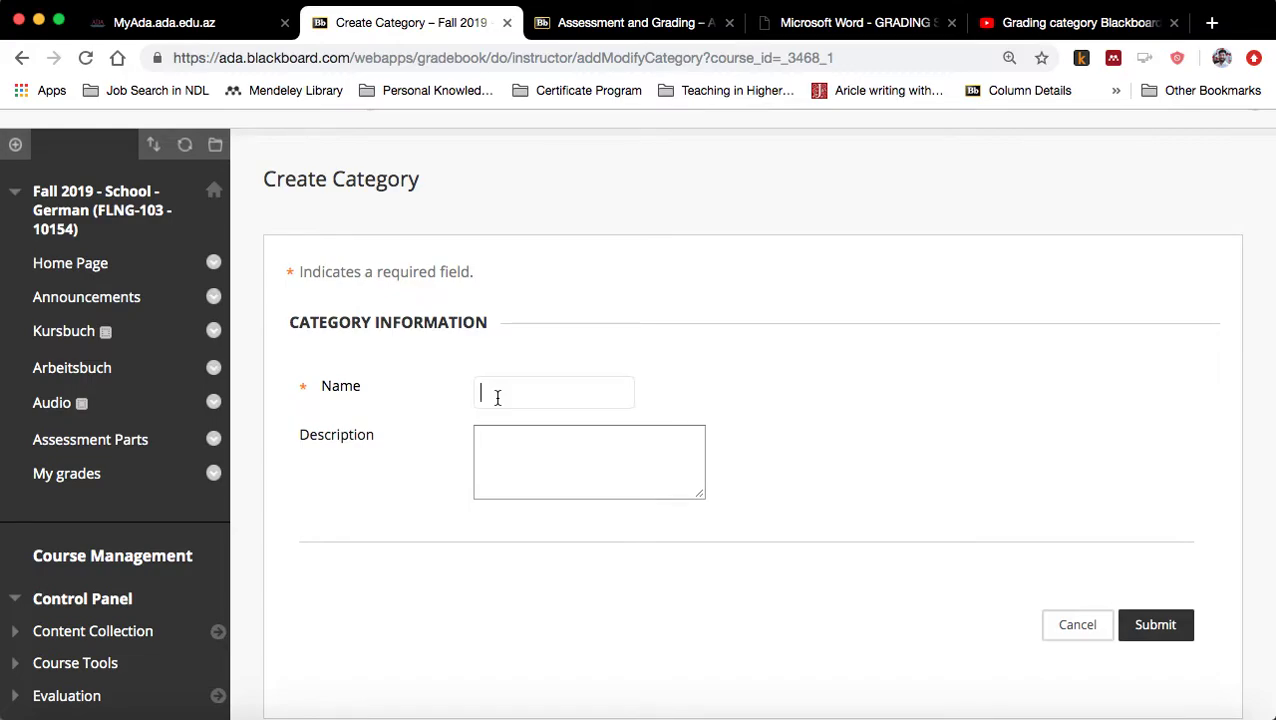
pyautogui.write('Homewi')
pyautogui.press('BackSpace')
pyautogui.press('BackSpace')
pyautogui.write('ork and We')
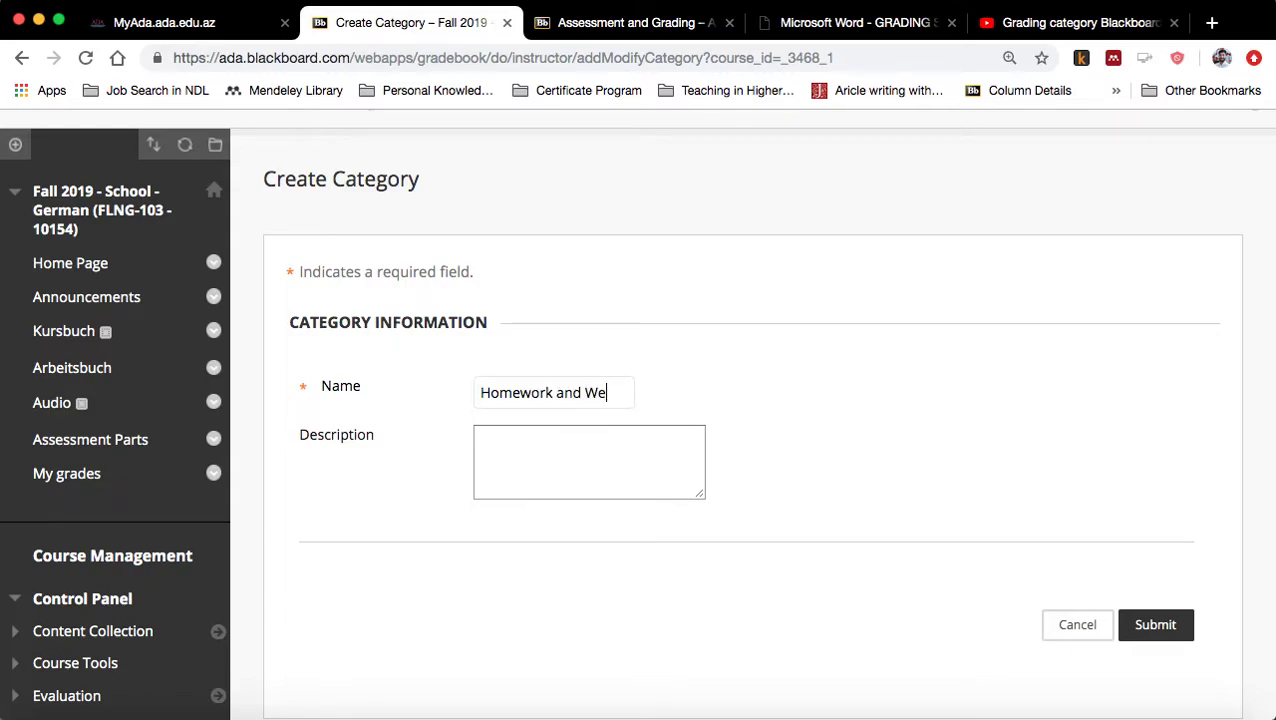
pyautogui.write('ekly Assignments')
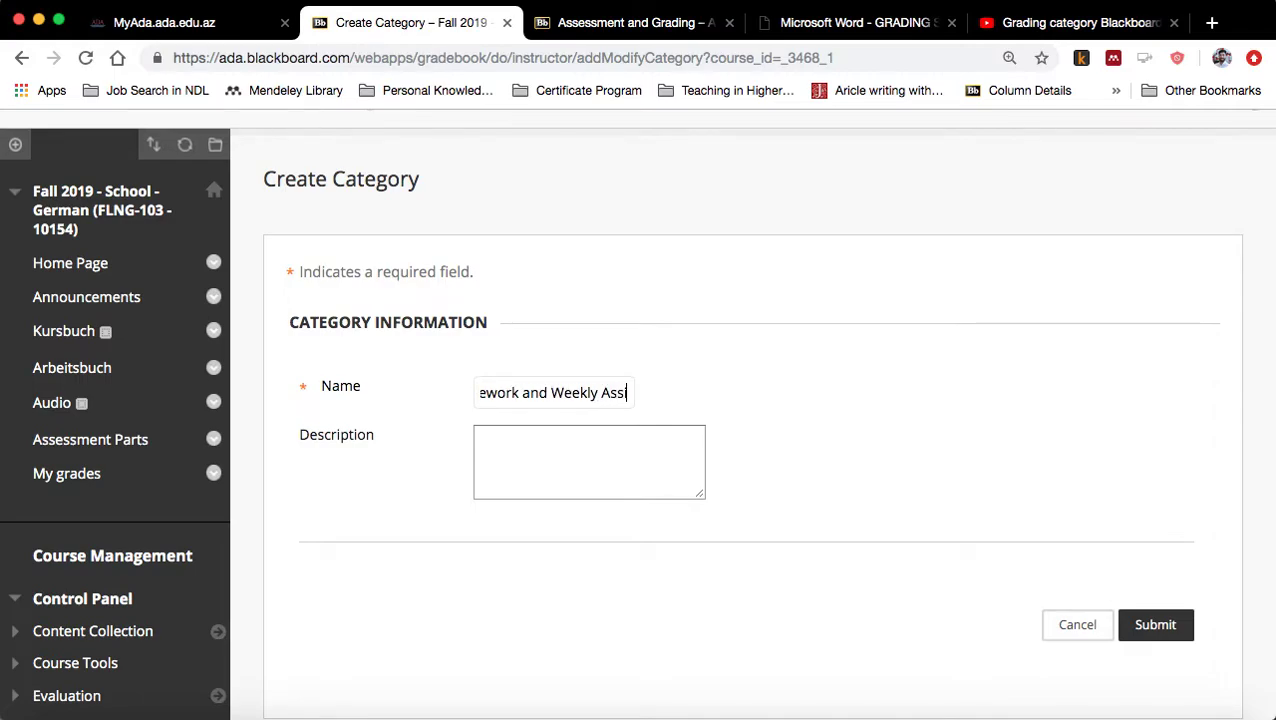
pyautogui.click(527, 470)
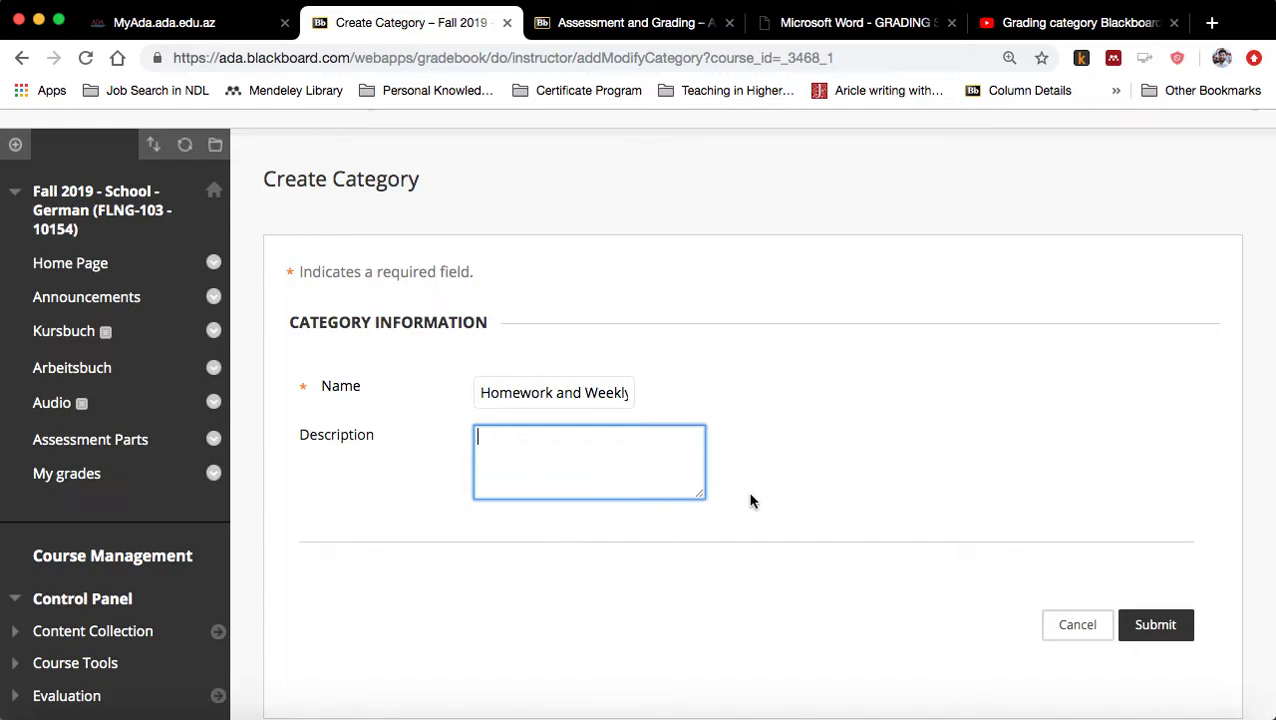
pyautogui.click(1156, 625)
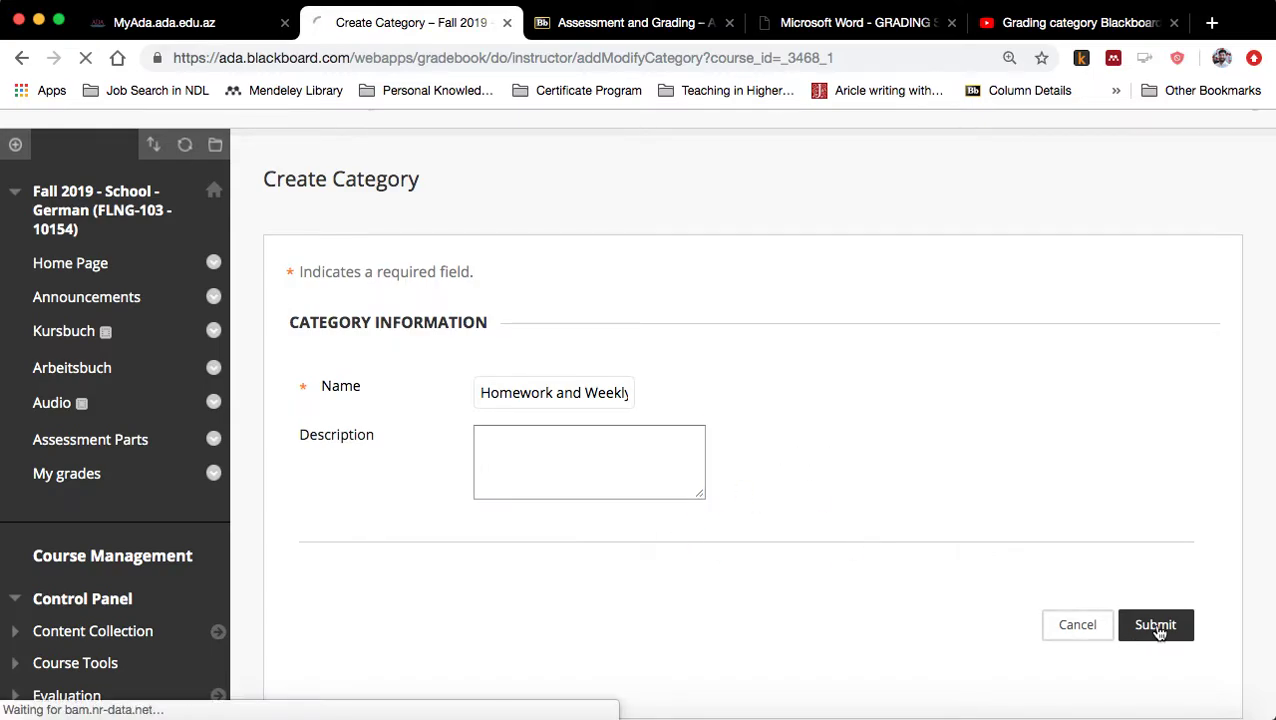
pyautogui.scroll(-3, 877, 574)
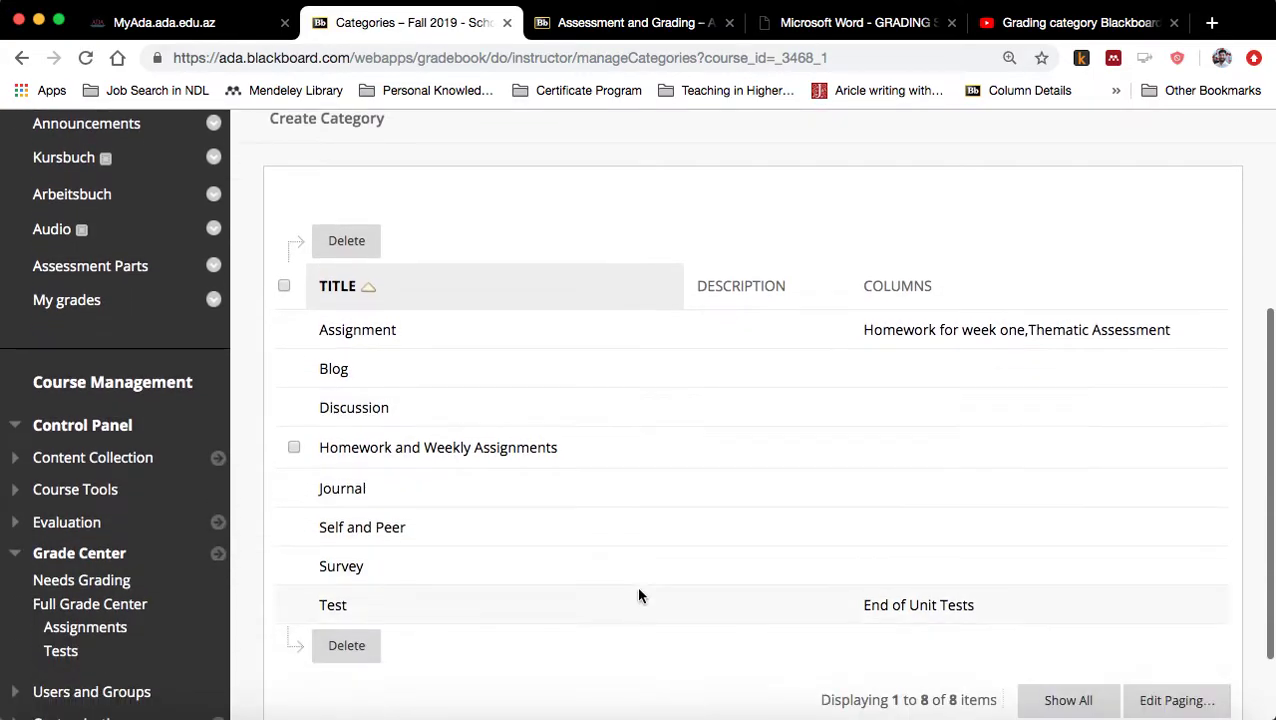
# Create a grading category named "Unit Tests & Midterm exam" with no description
pyautogui.scroll(2, 595, 466)
pyautogui.scroll(1, 450, 360)
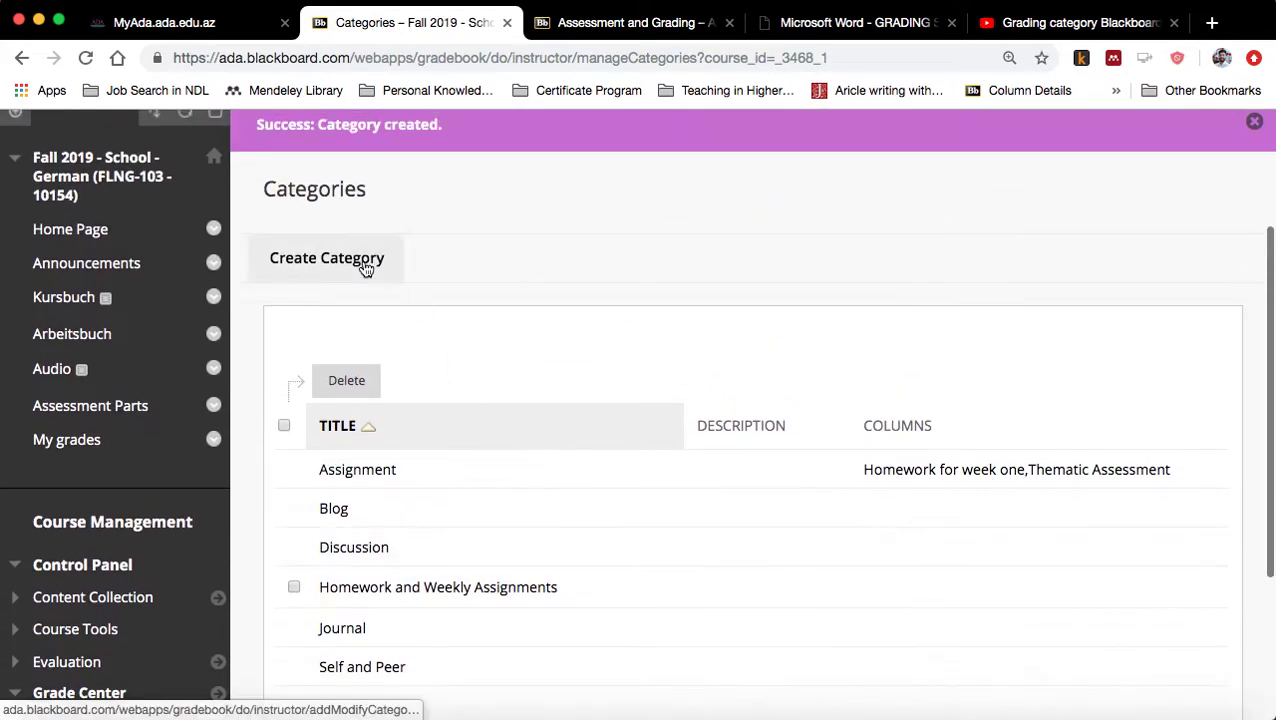
pyautogui.click(367, 262)
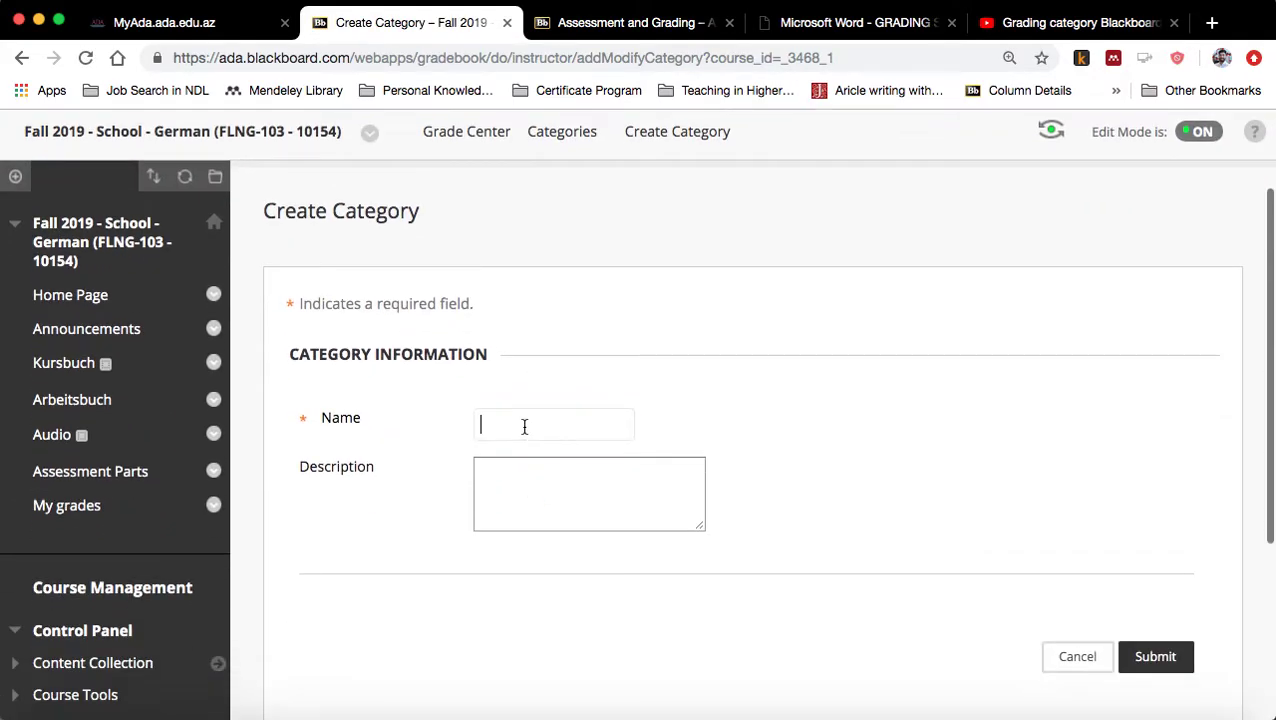
pyautogui.click(524, 426)
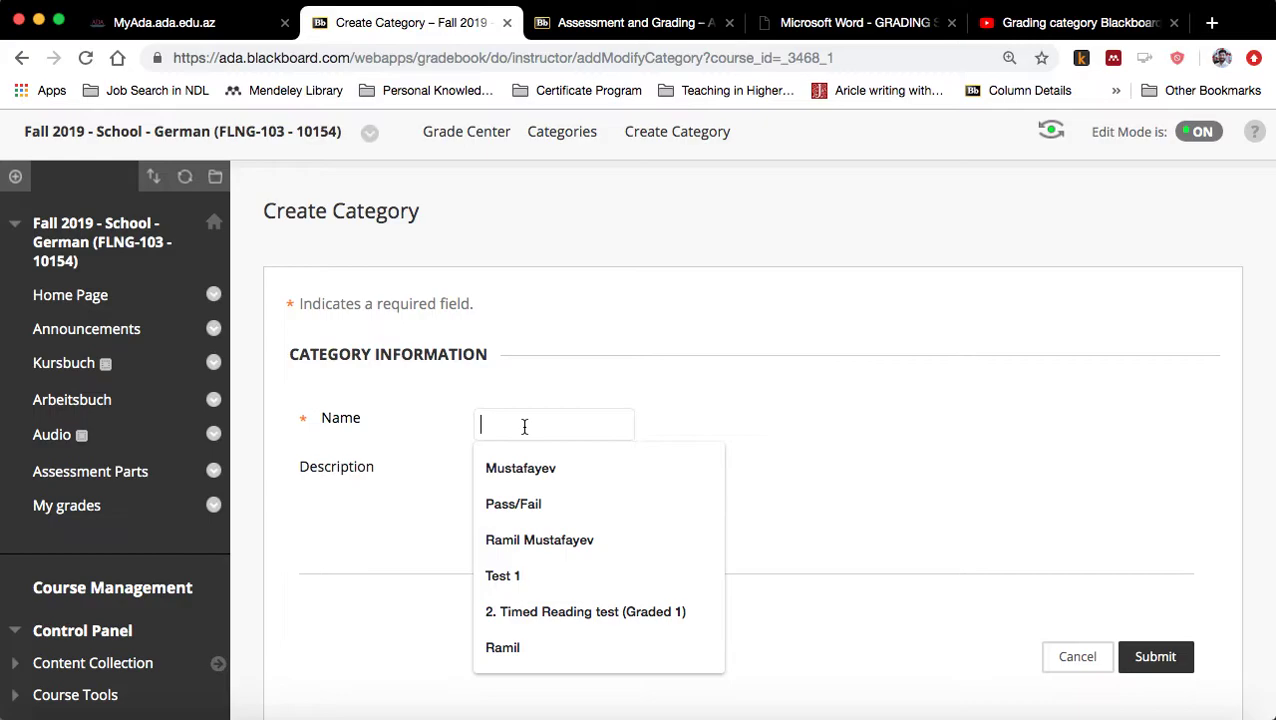
pyautogui.write('U')
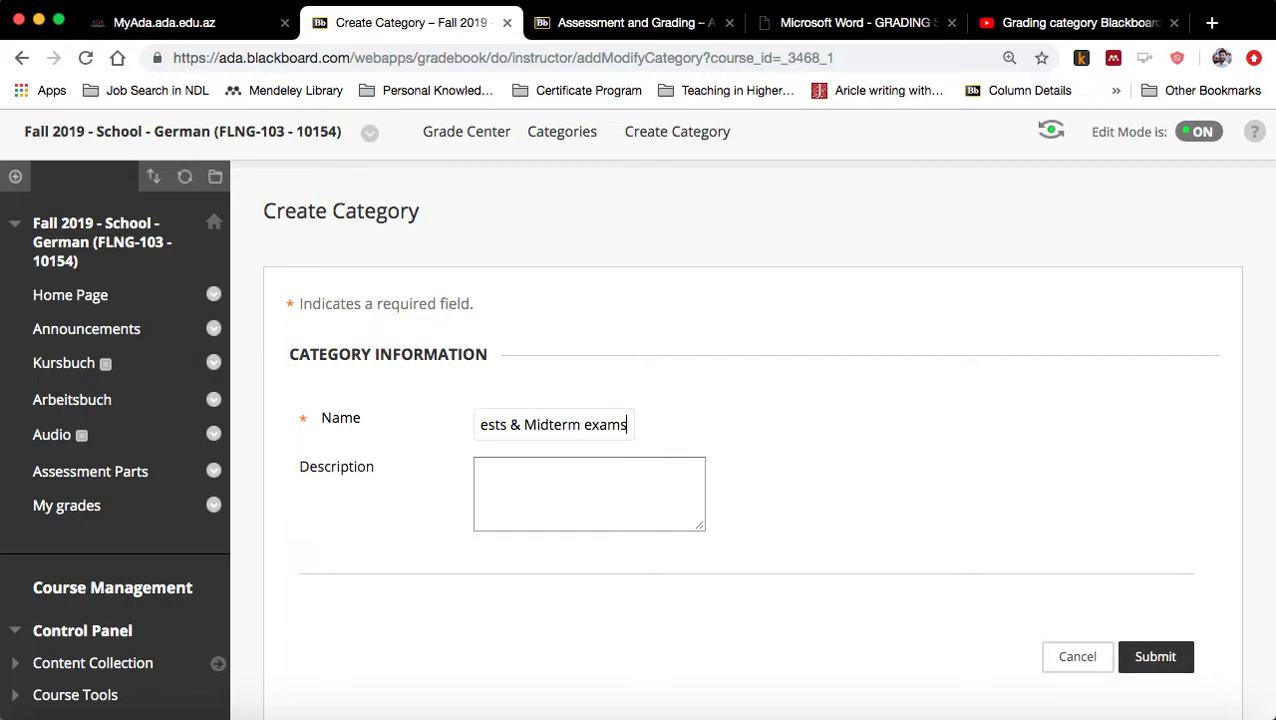
pyautogui.click(553, 492)
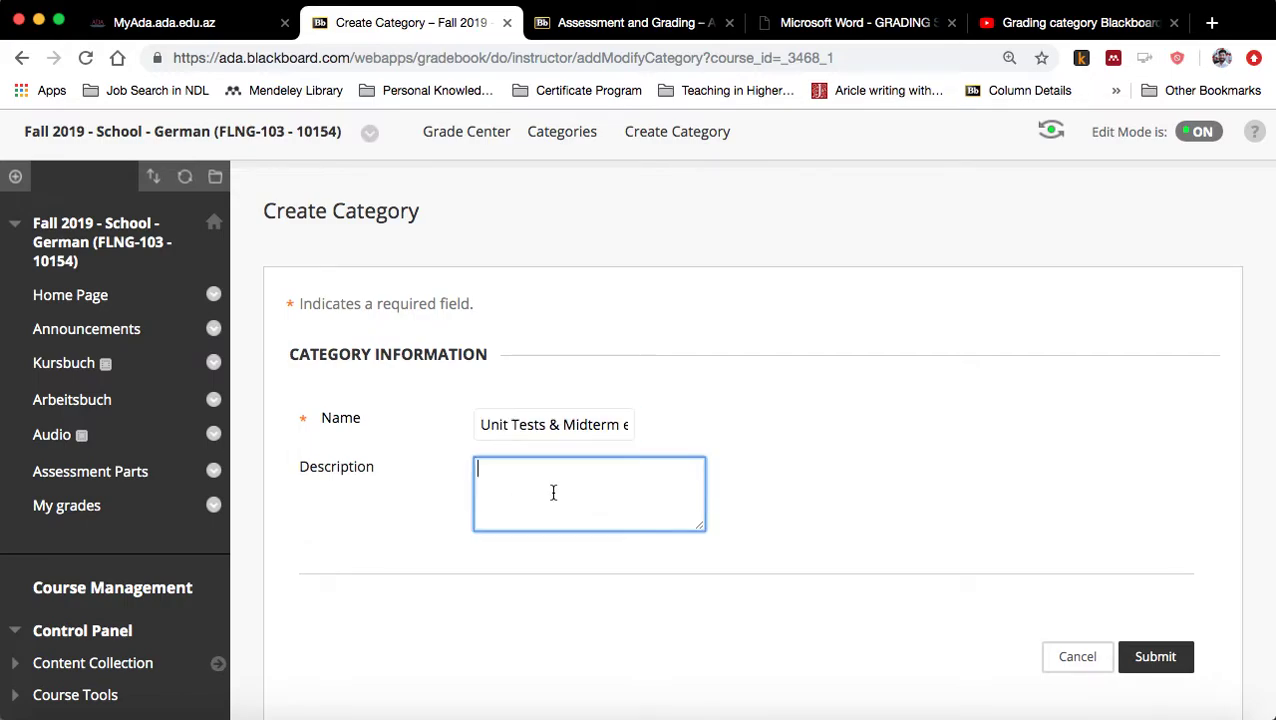
pyautogui.click(1152, 662)
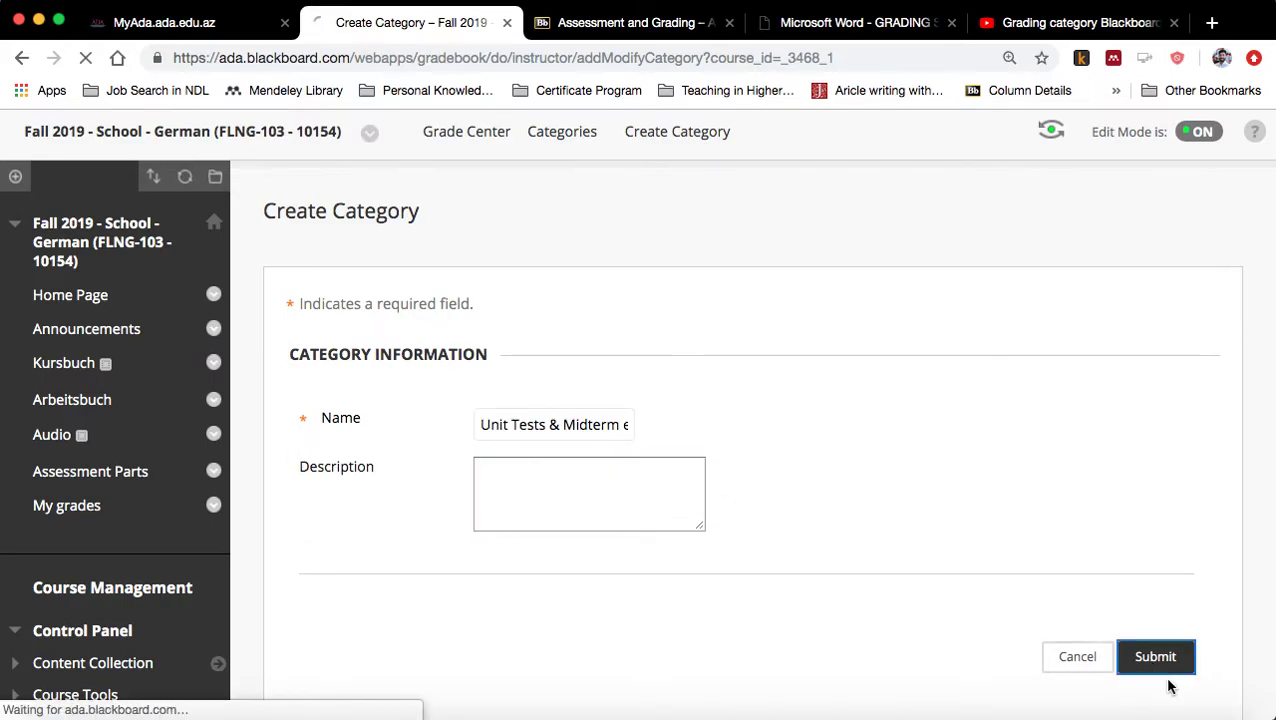
pyautogui.scroll(-5, 860, 557)
pyautogui.moveTo(409, 572)
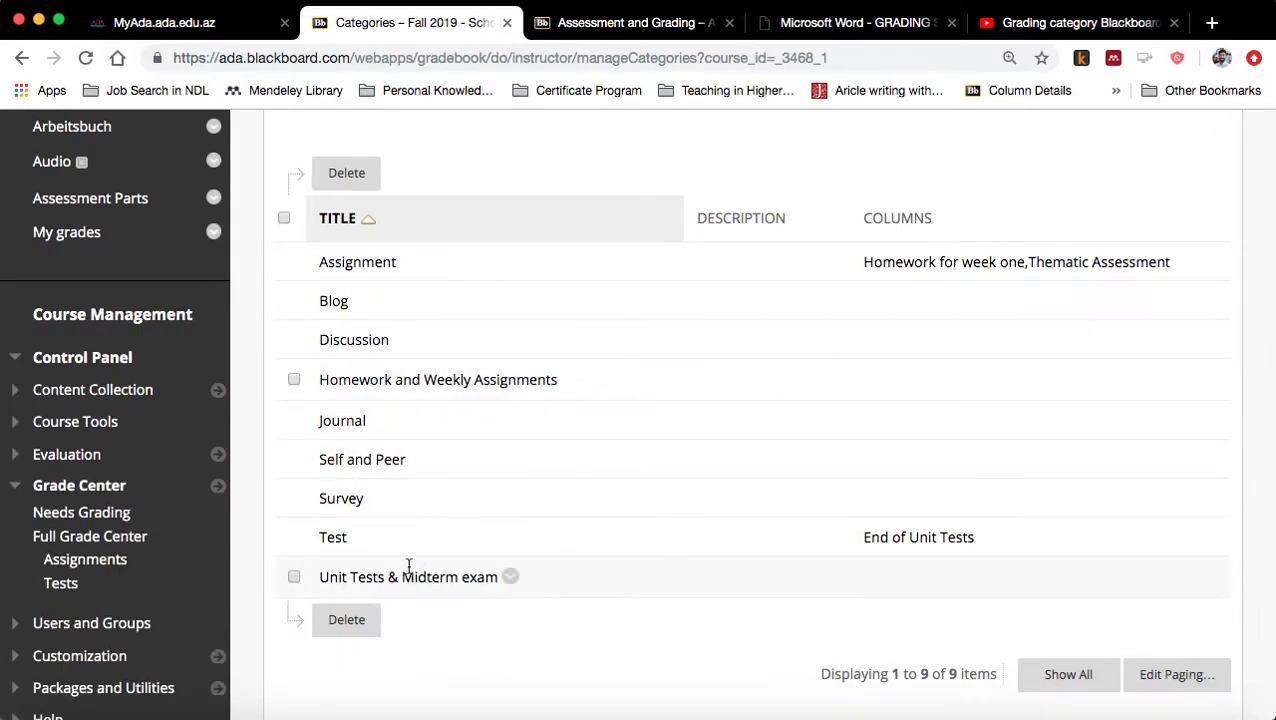
# Create a grading category named "Final Exam" with no description
pyautogui.scroll(3, 400, 560)
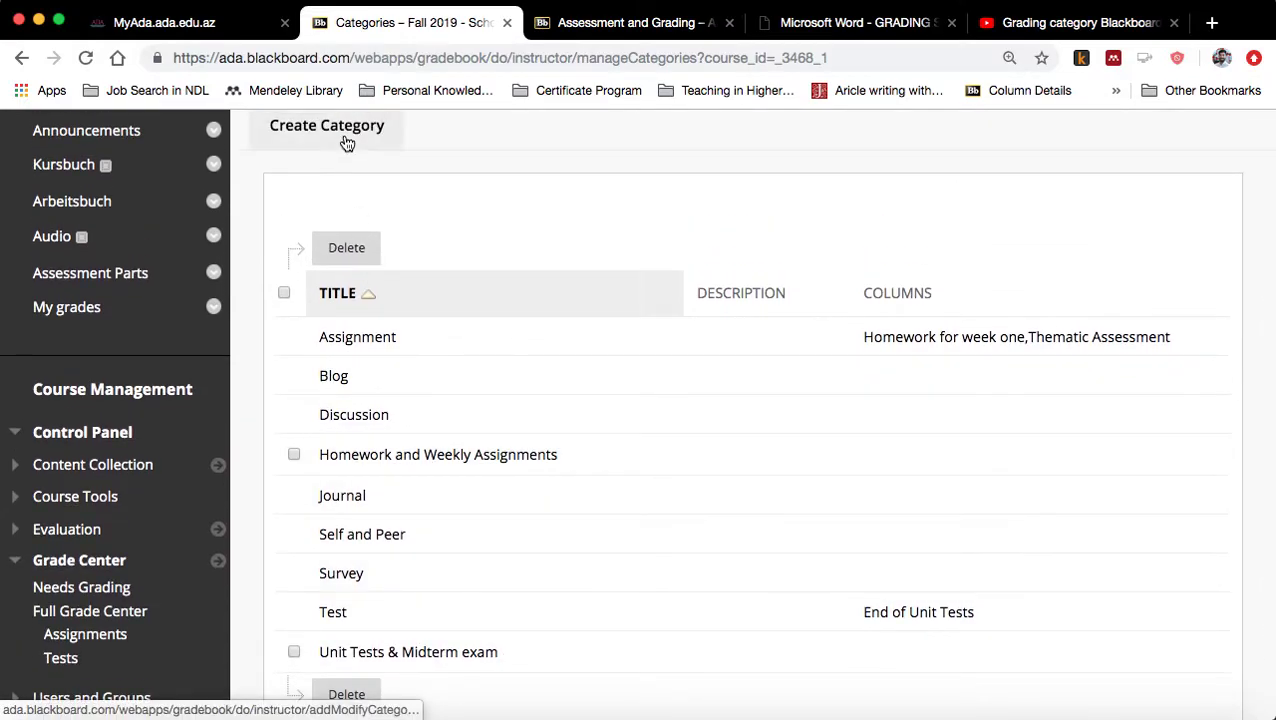
pyautogui.click(345, 140)
pyautogui.scroll(-3, 607, 402)
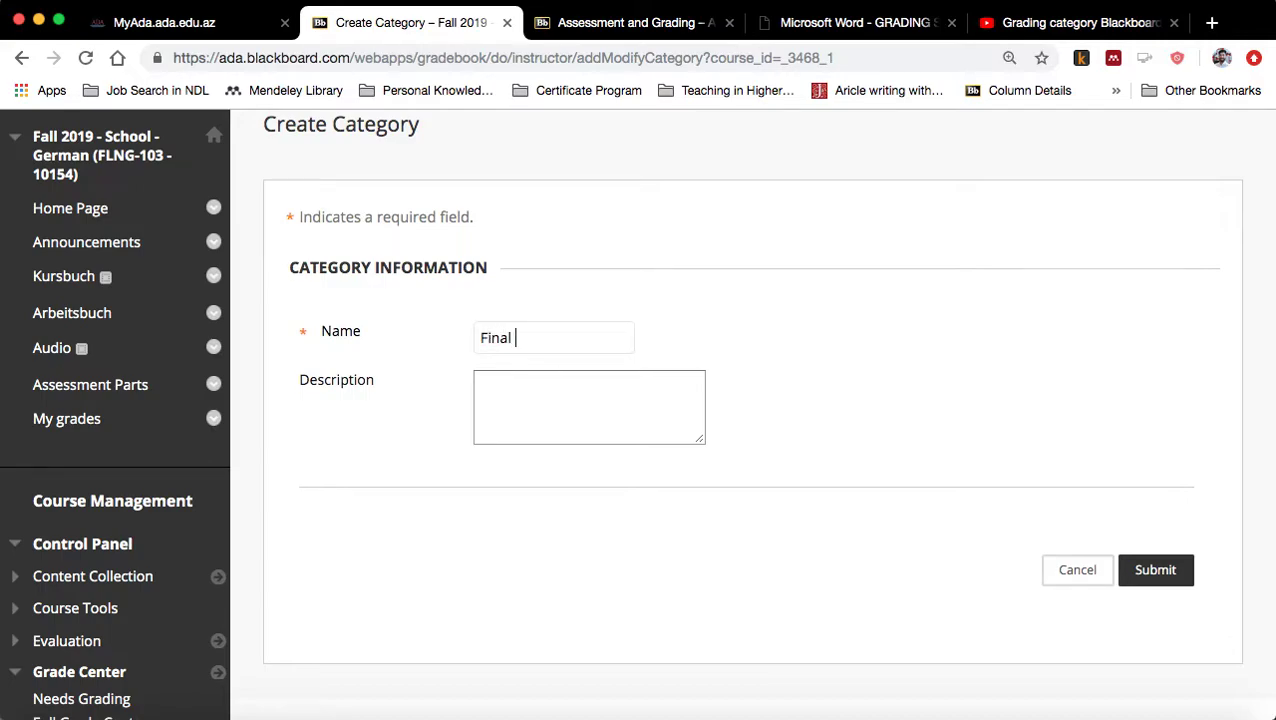
pyautogui.write('m')
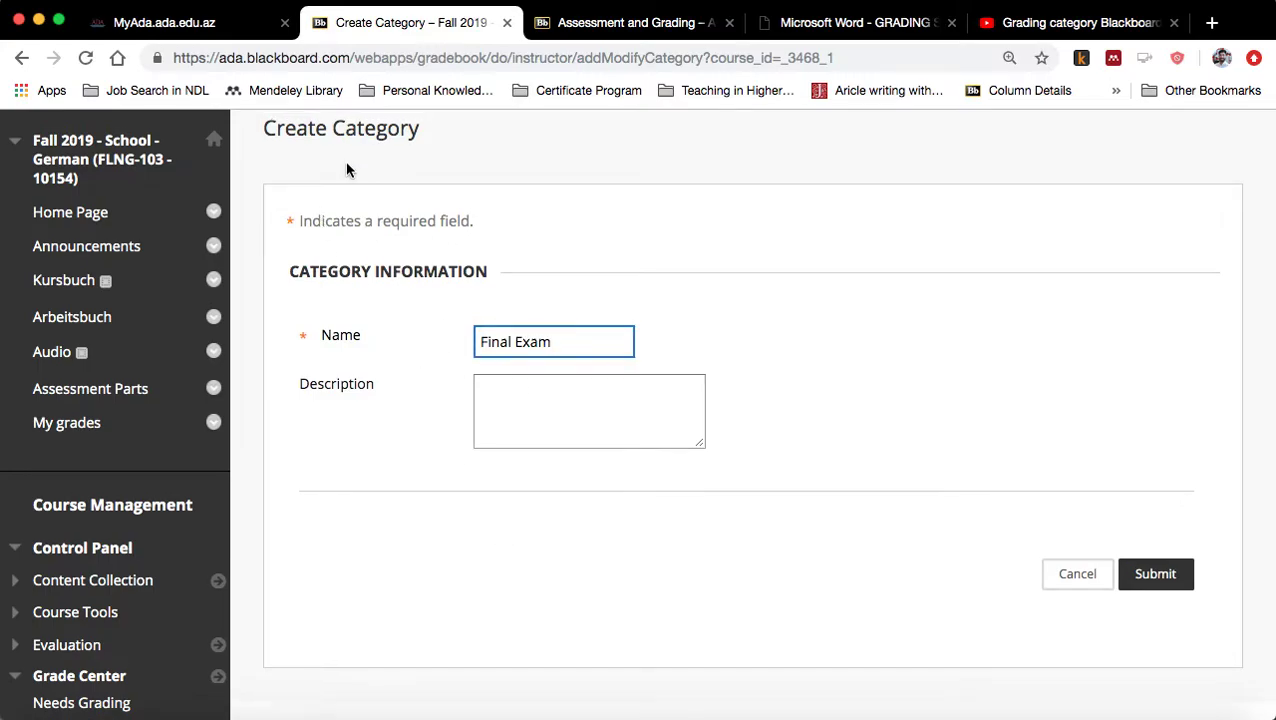
pyautogui.scroll(1, 345, 170)
pyautogui.scroll(-1, 362, 342)
pyautogui.scroll(2, 385, 313)
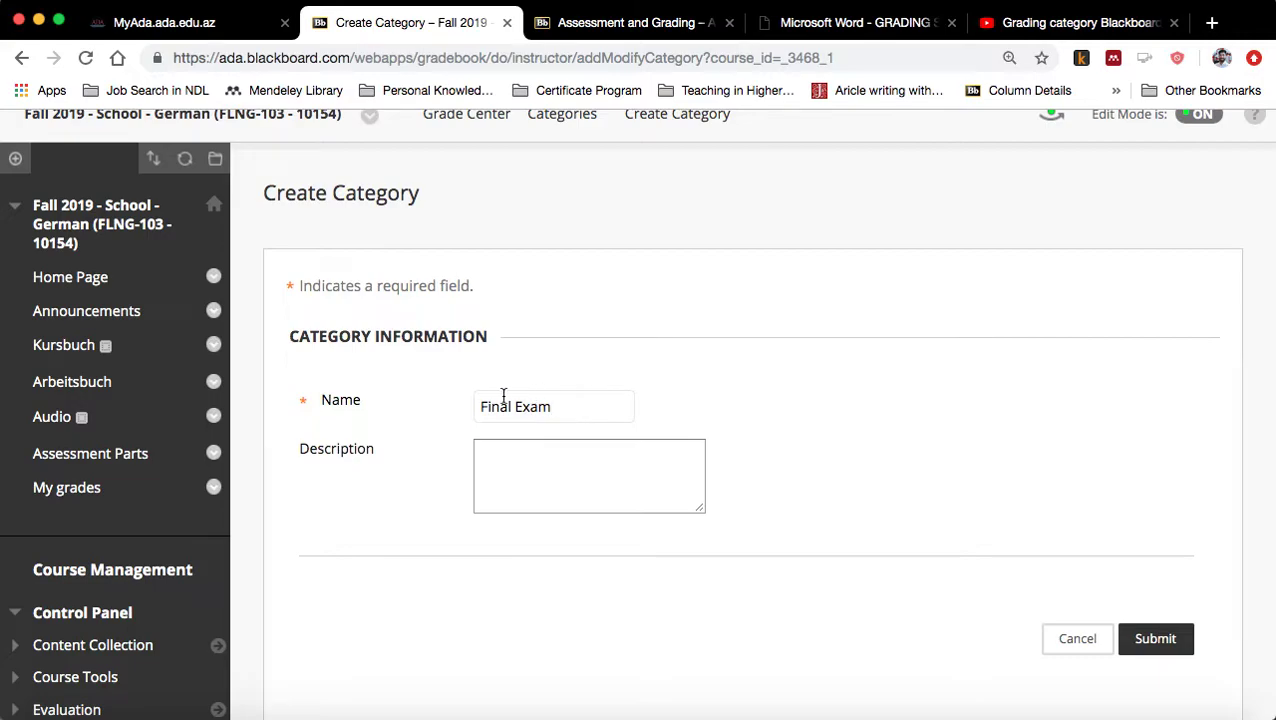
pyautogui.click(1155, 638)
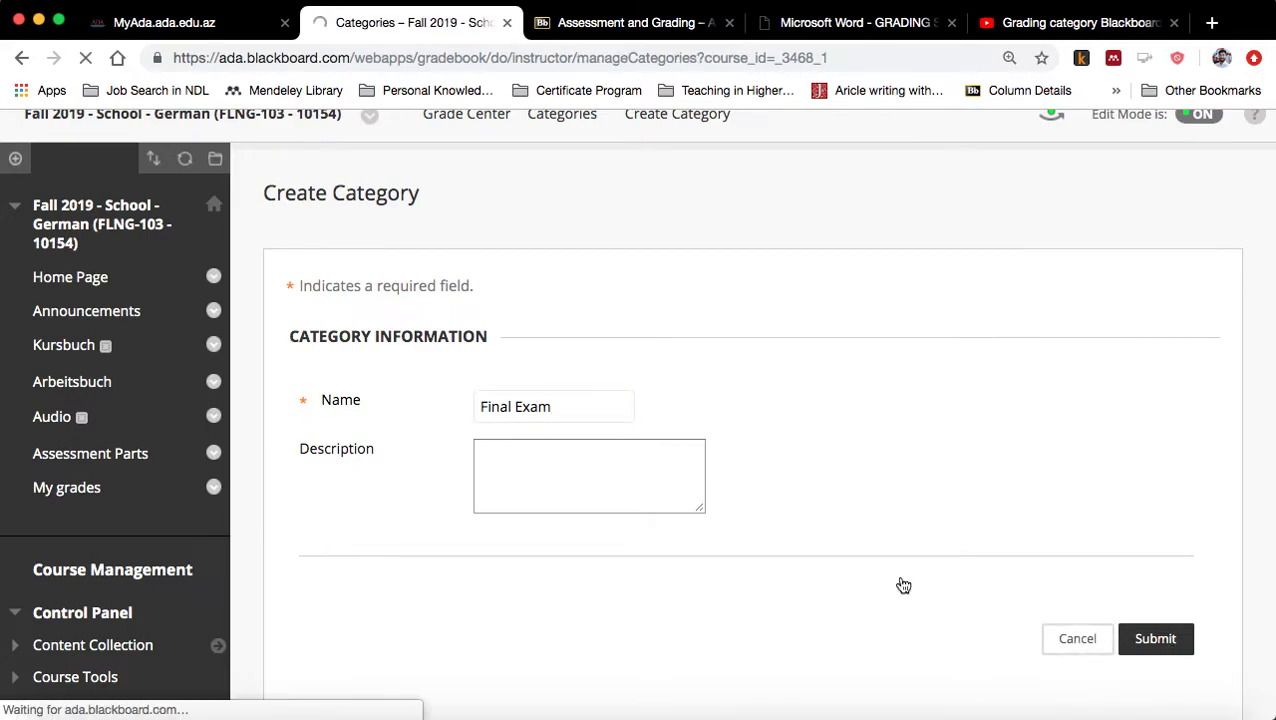
# Review the three custom categories in the Categories list and return to the Full Grade Center
pyautogui.scroll(-10, 810, 617)
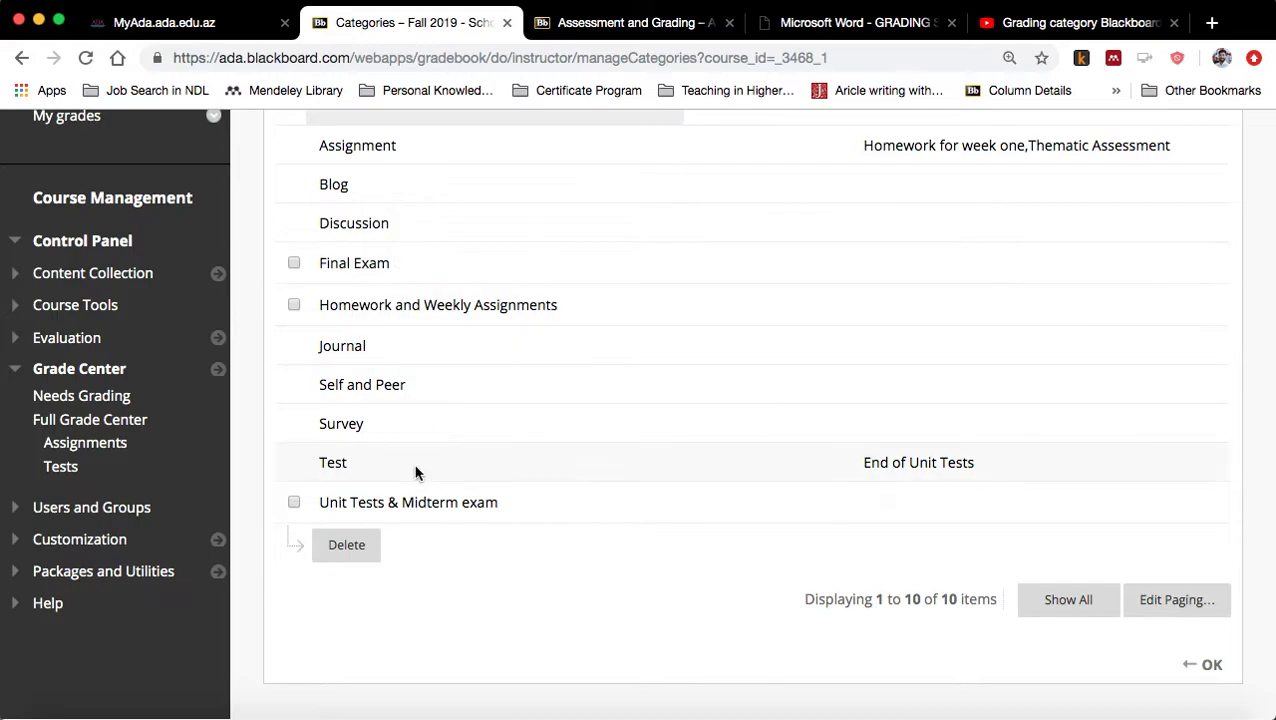
pyautogui.scroll(2, 418, 510)
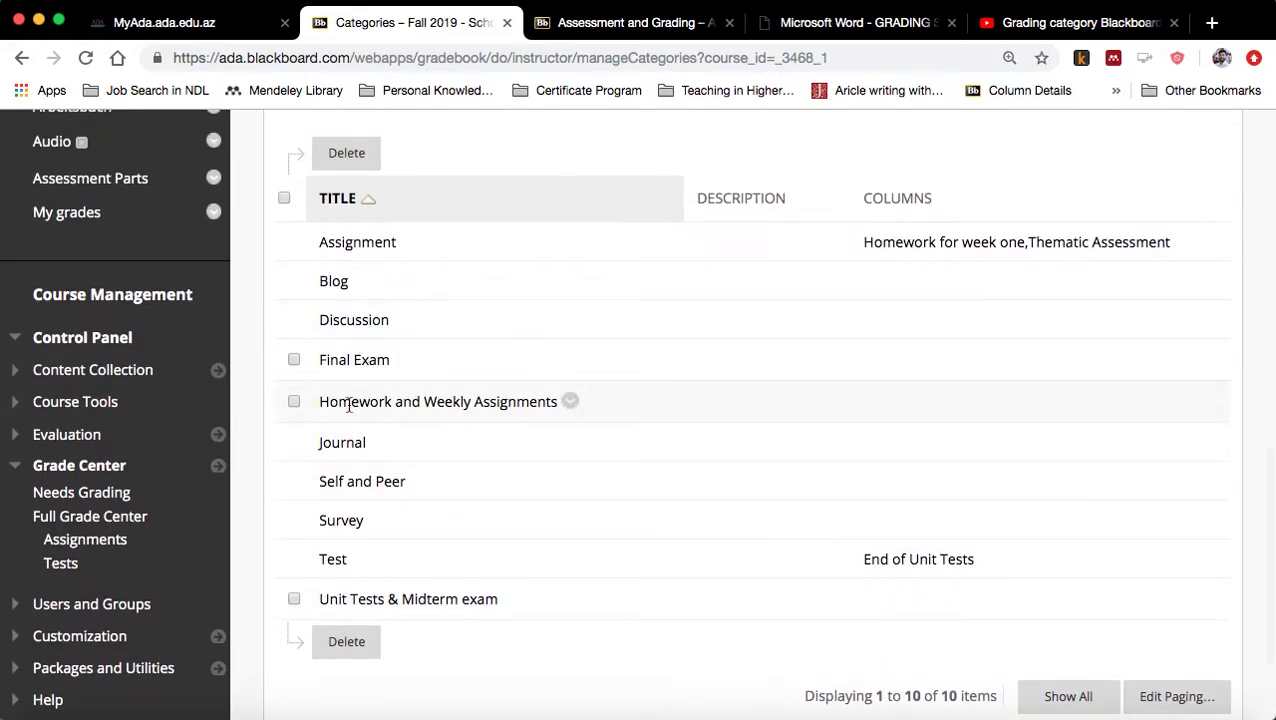
pyautogui.scroll(-2, 460, 472)
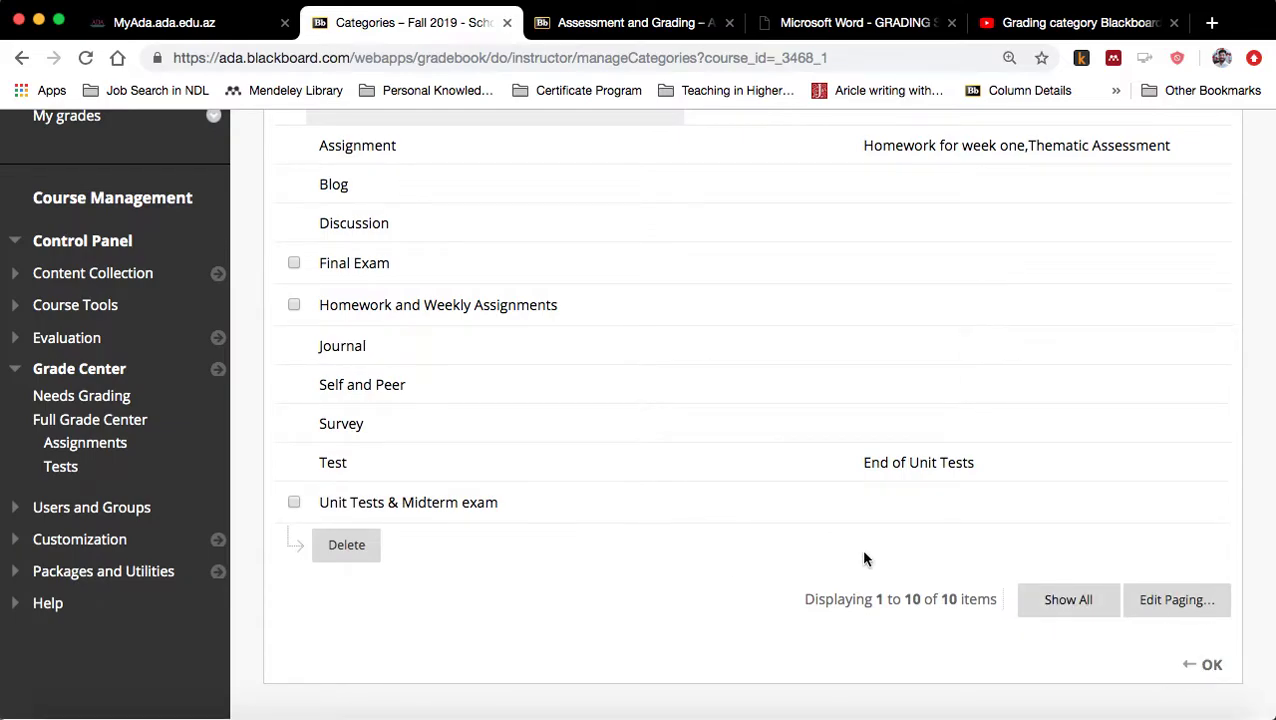
pyautogui.click(1205, 666)
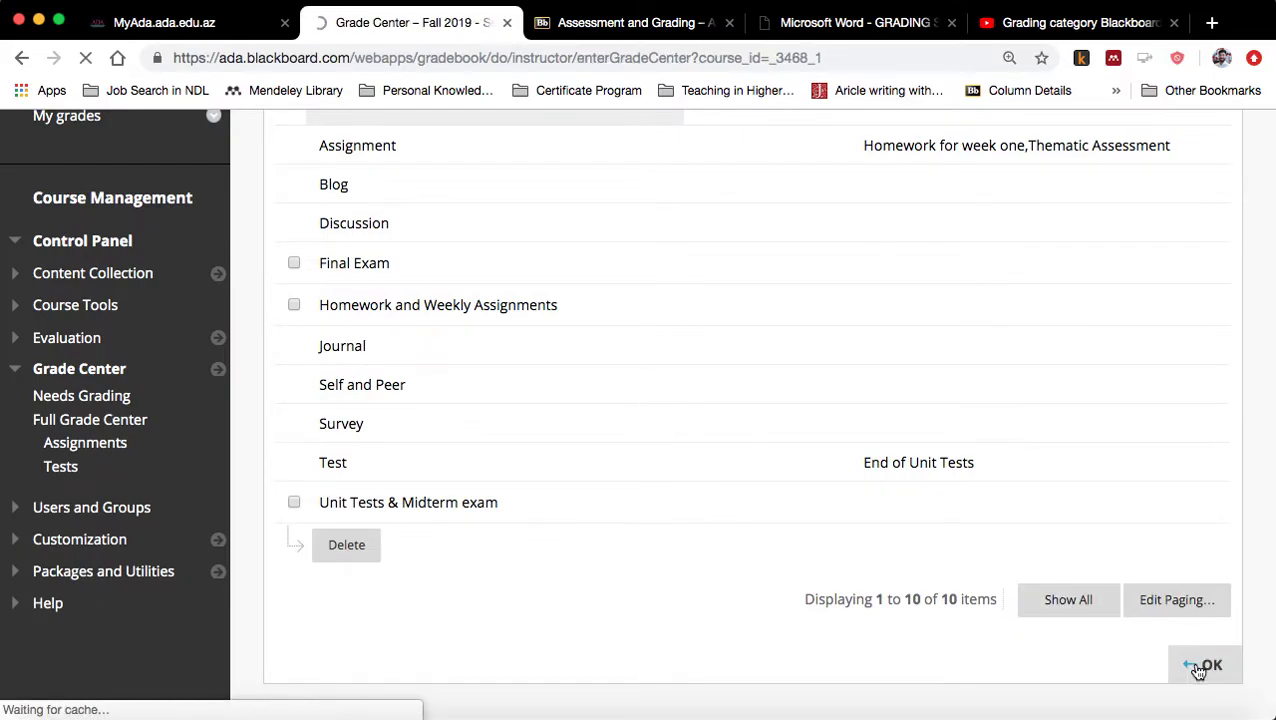
pyautogui.scroll(-1, 840, 600)
pyautogui.scroll(-3, 773, 570)
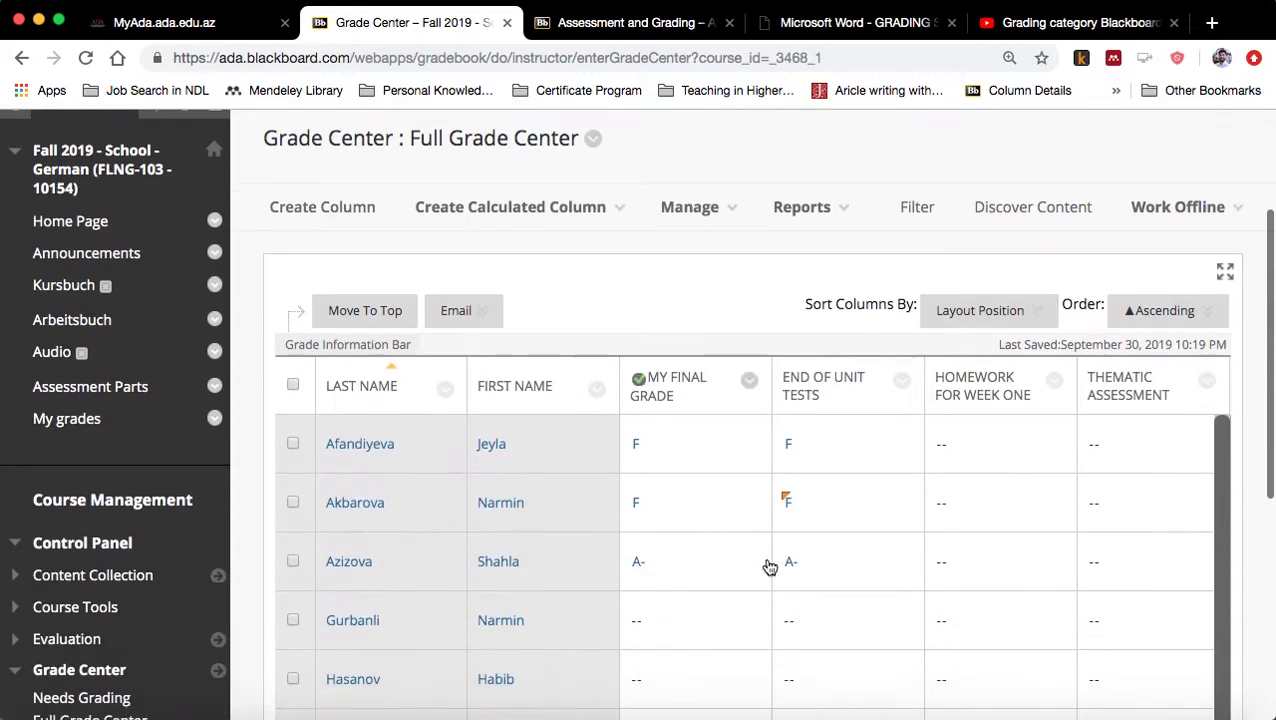
pyautogui.click(750, 382)
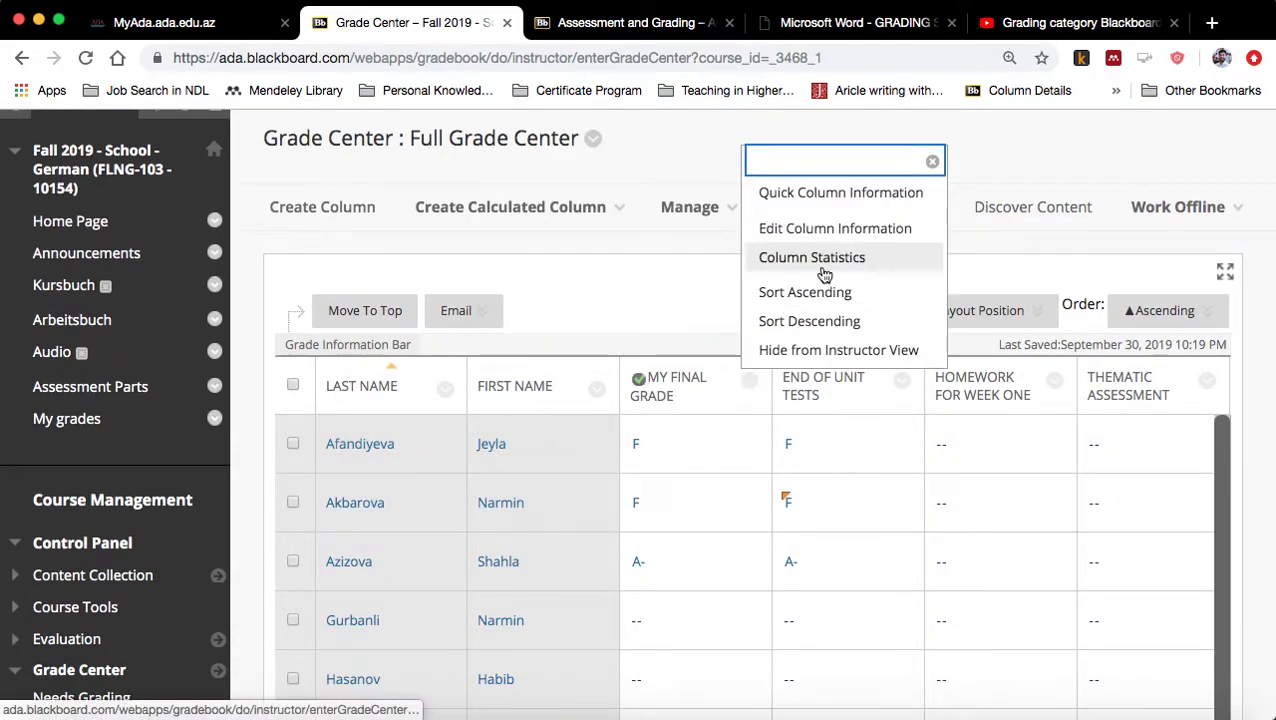
pyautogui.click(630, 303)
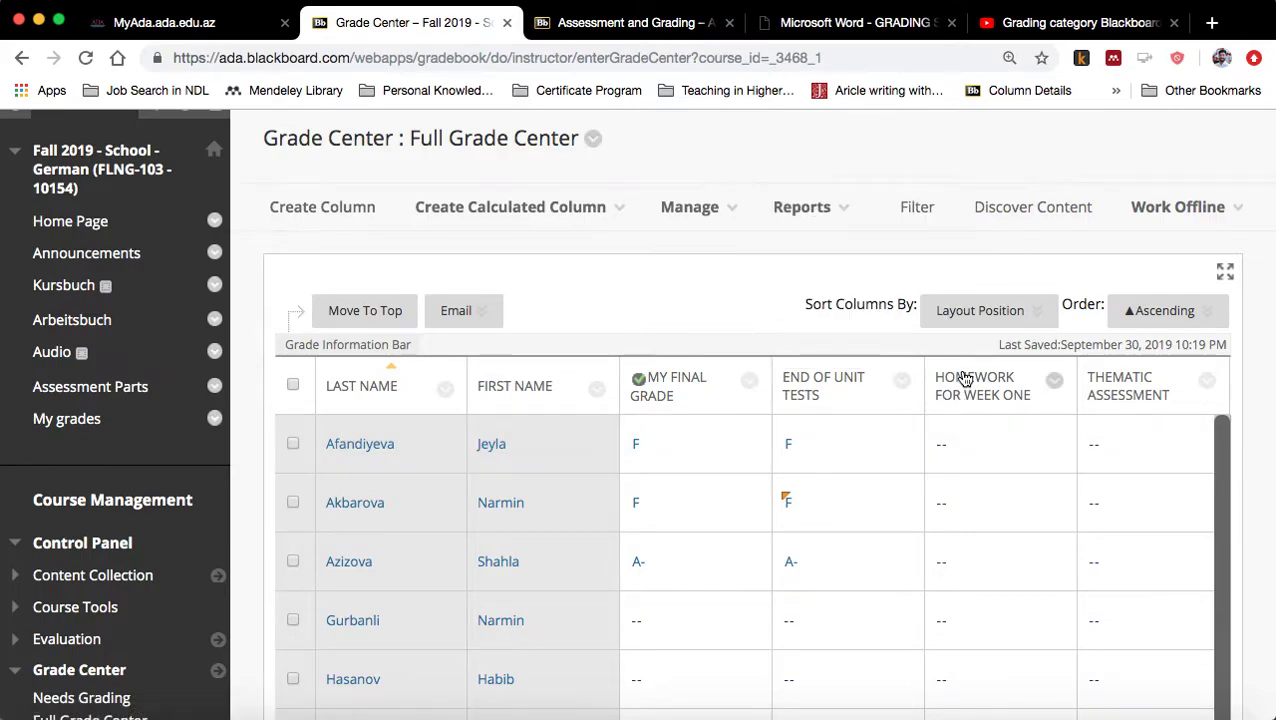
# Start a new grade column in the Full Grade Center and name it "Attendance"
pyautogui.click(322, 207)
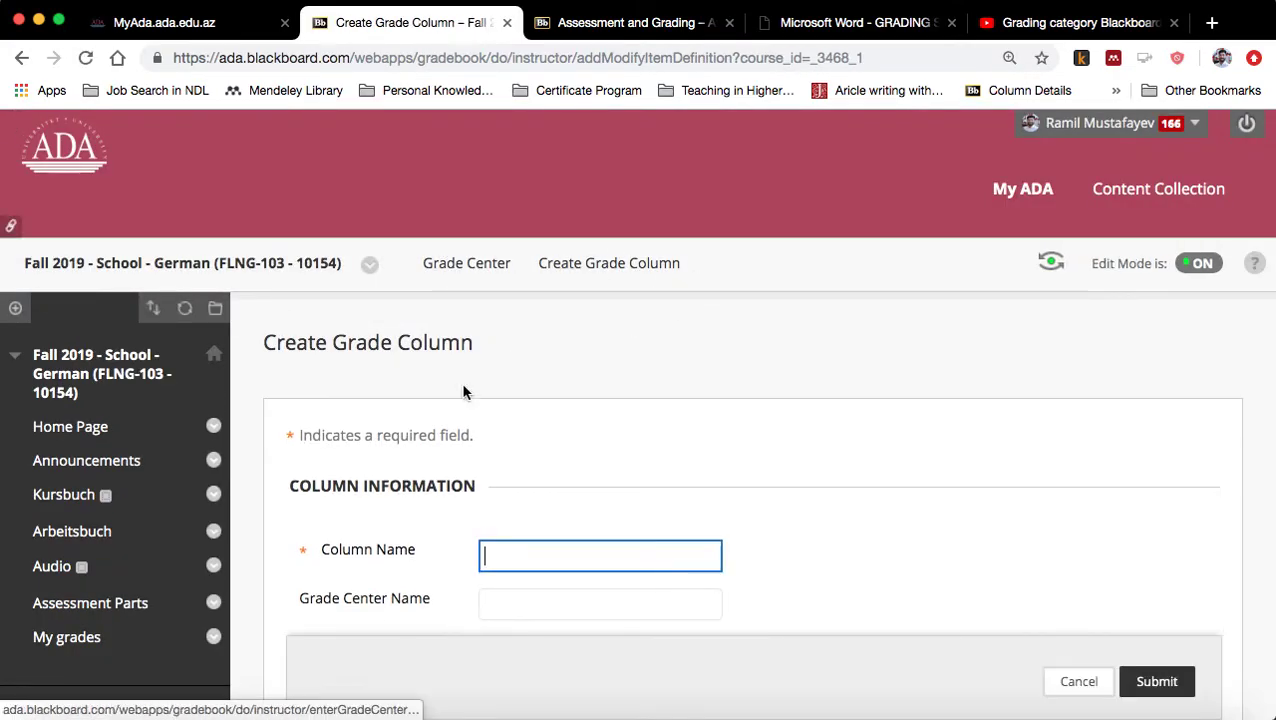
pyautogui.scroll(-2, 433, 532)
pyautogui.write('Attendance')
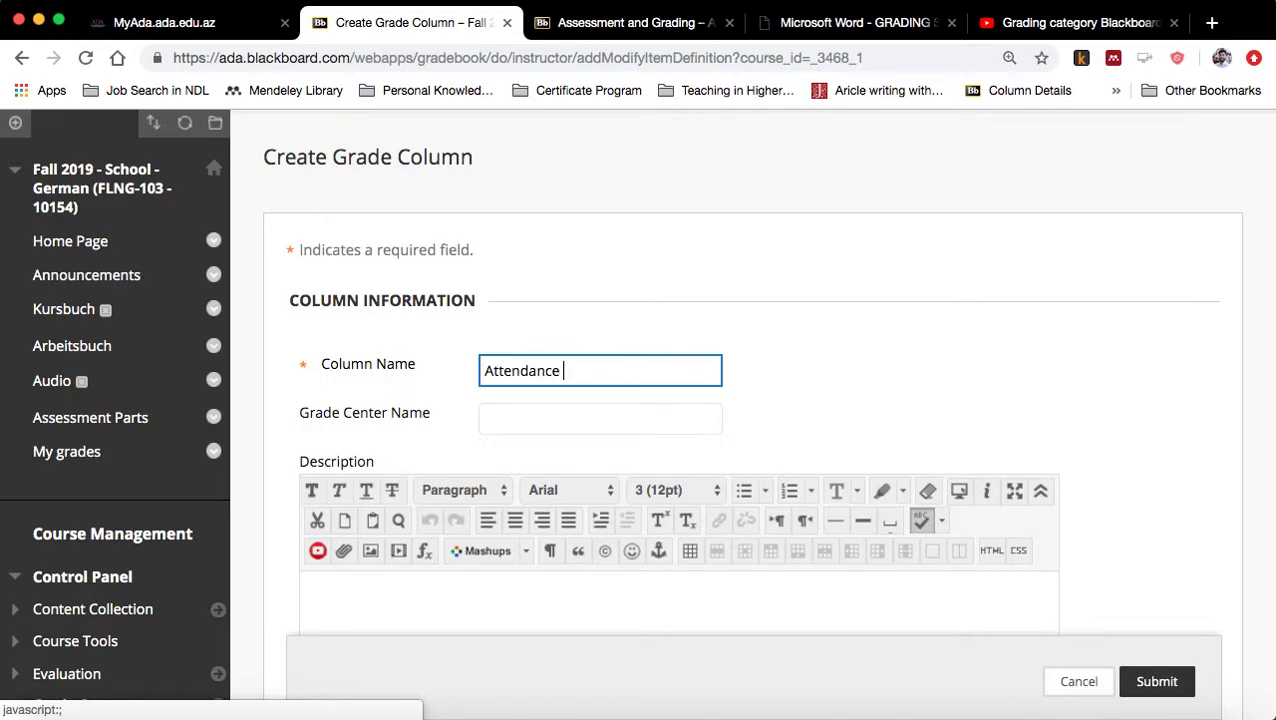
pyautogui.scroll(-5, 561, 415)
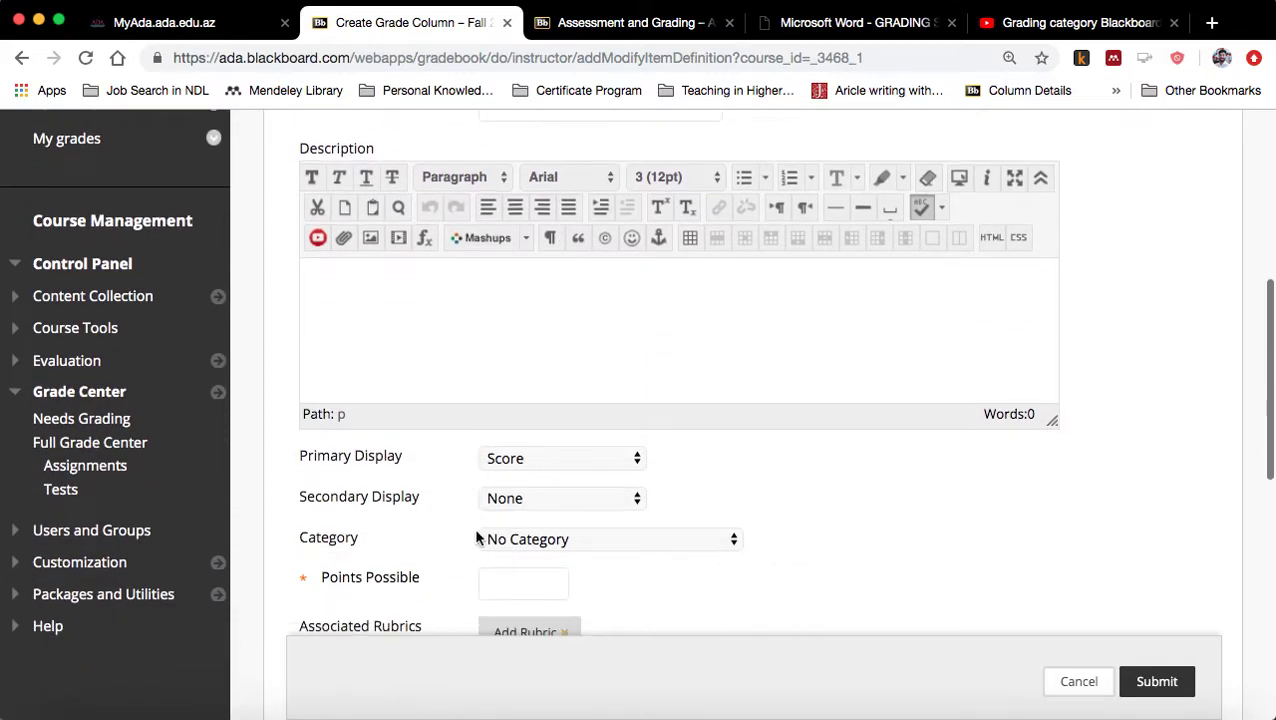
pyautogui.scroll(1, 470, 460)
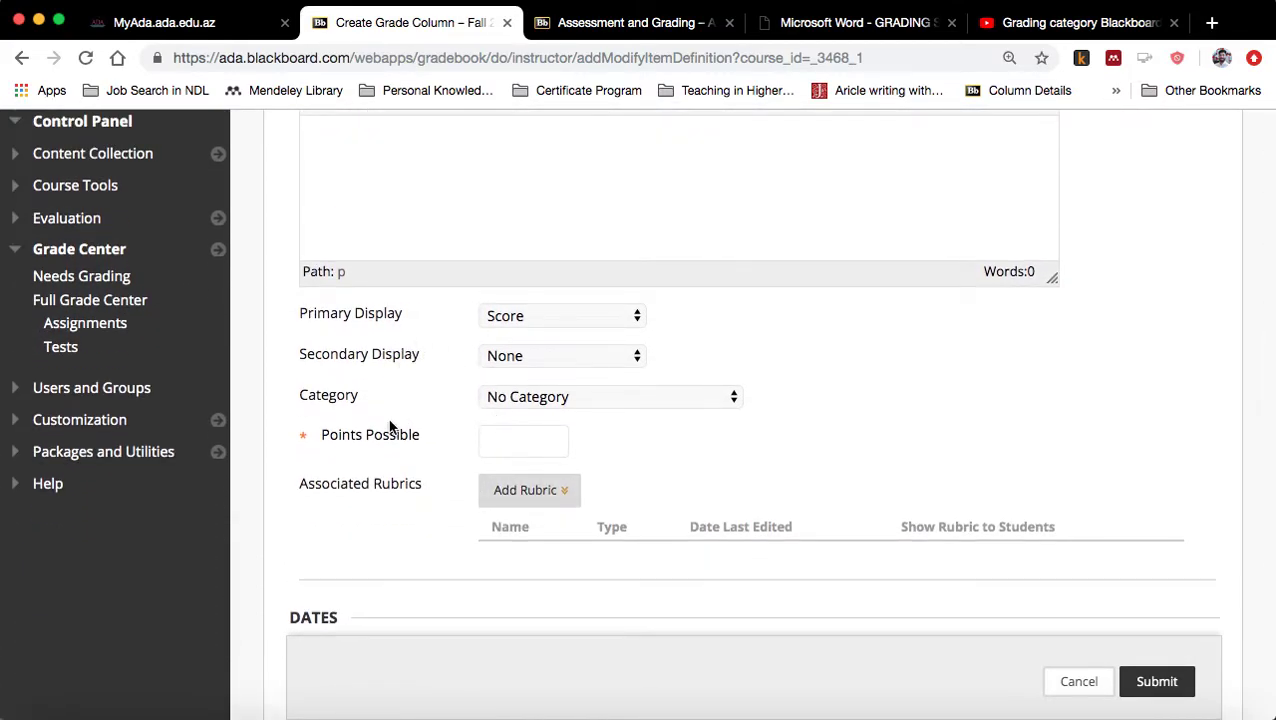
pyautogui.scroll(3, 343, 434)
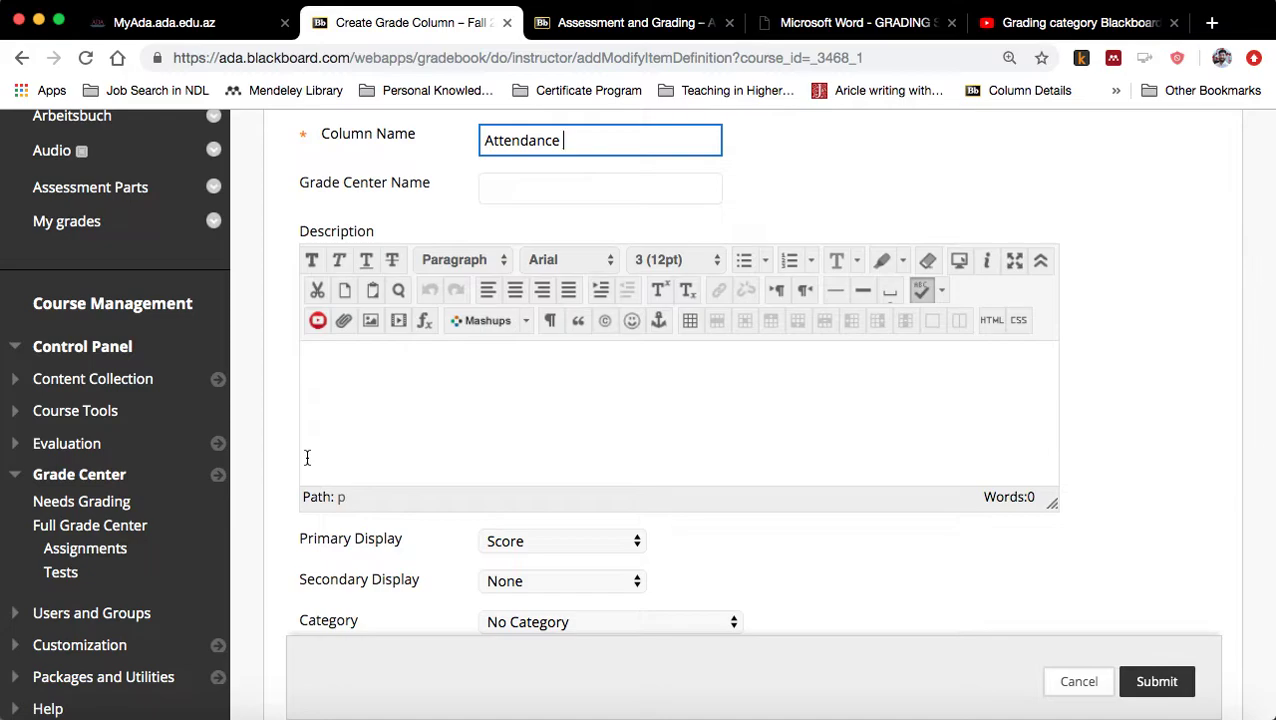
# Keep the Attendance column at No Category, set its points possible to 100 and submit it
pyautogui.scroll(-3, 384, 555)
pyautogui.click(521, 405)
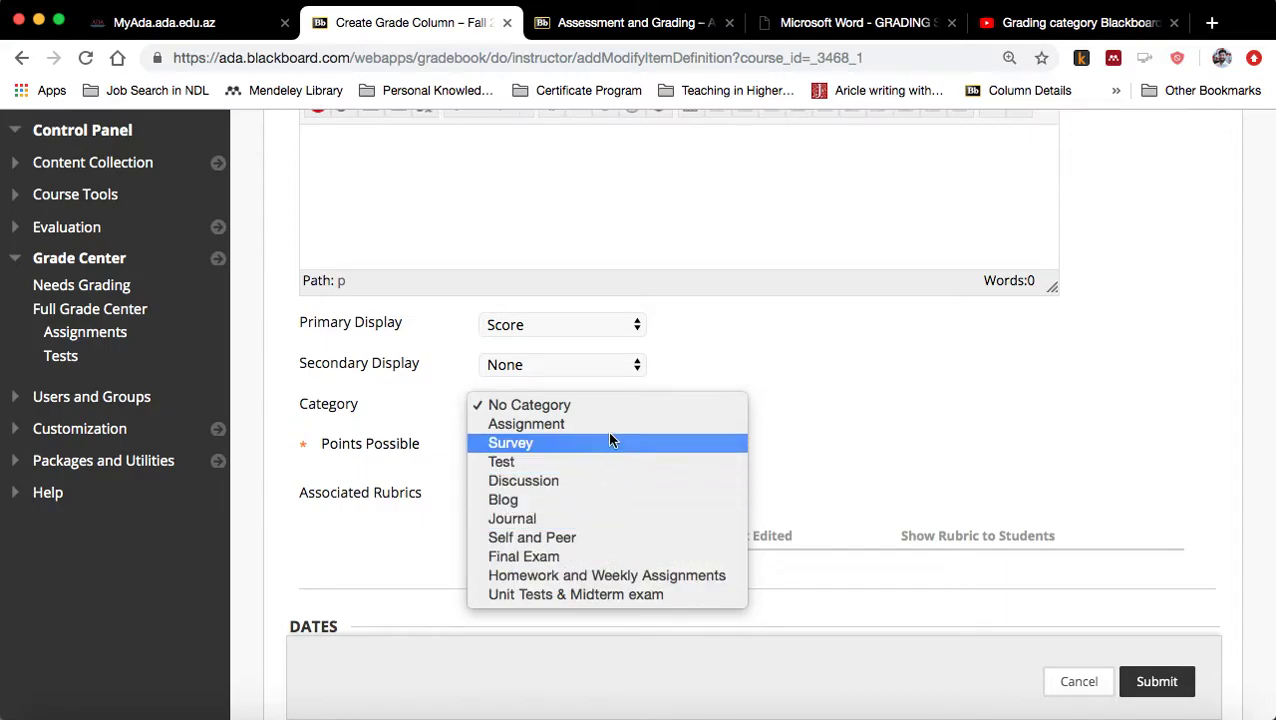
pyautogui.click(610, 404)
pyautogui.scroll(-1, 706, 440)
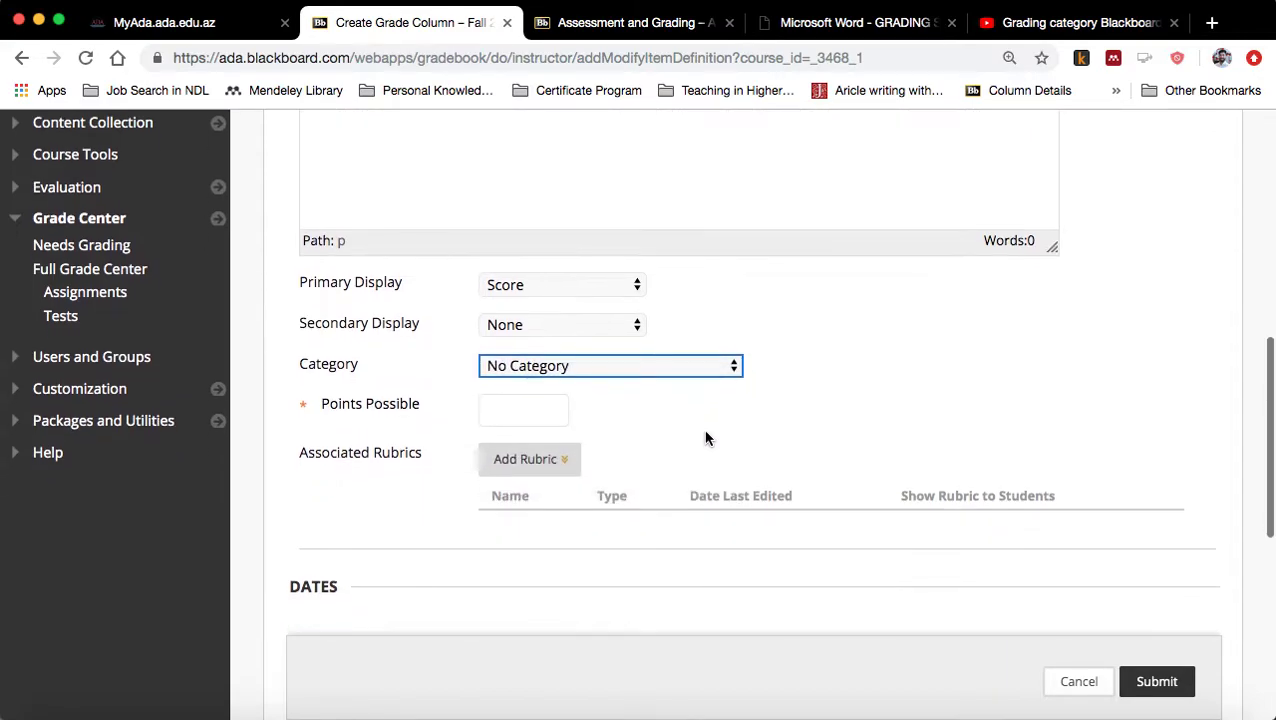
pyautogui.click(534, 373)
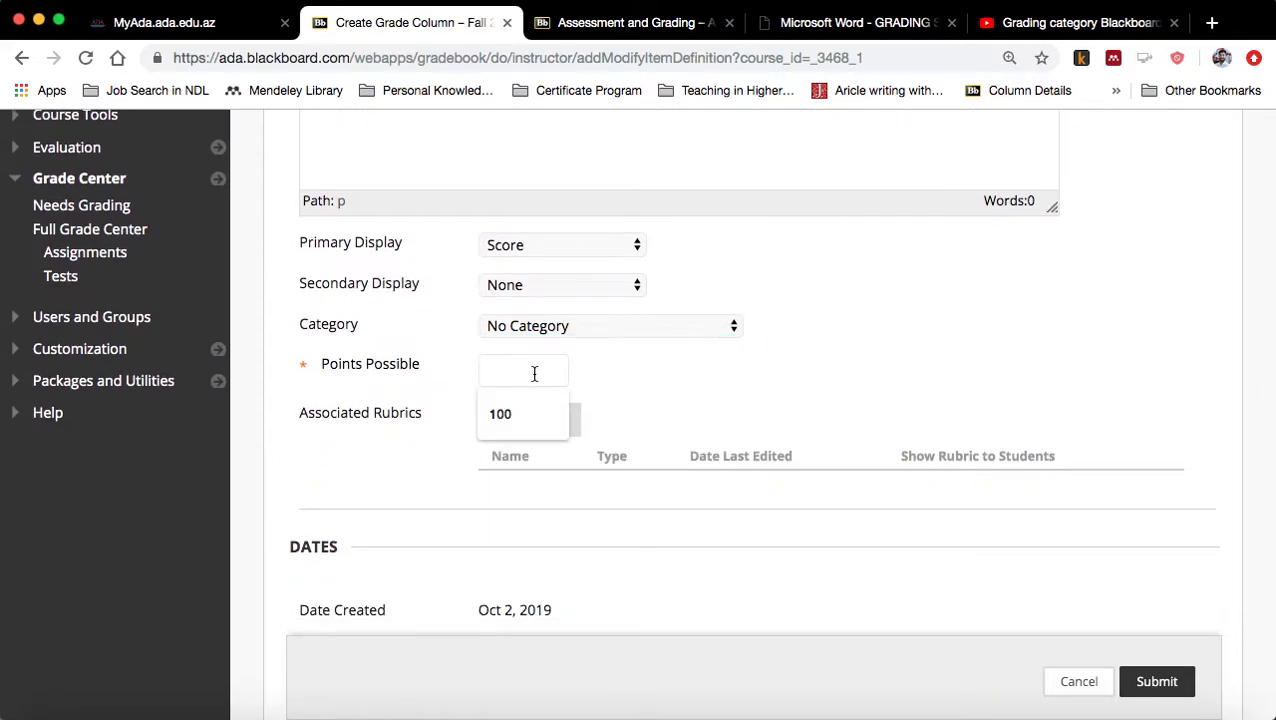
pyautogui.write('100')
pyautogui.scroll(-5, 658, 392)
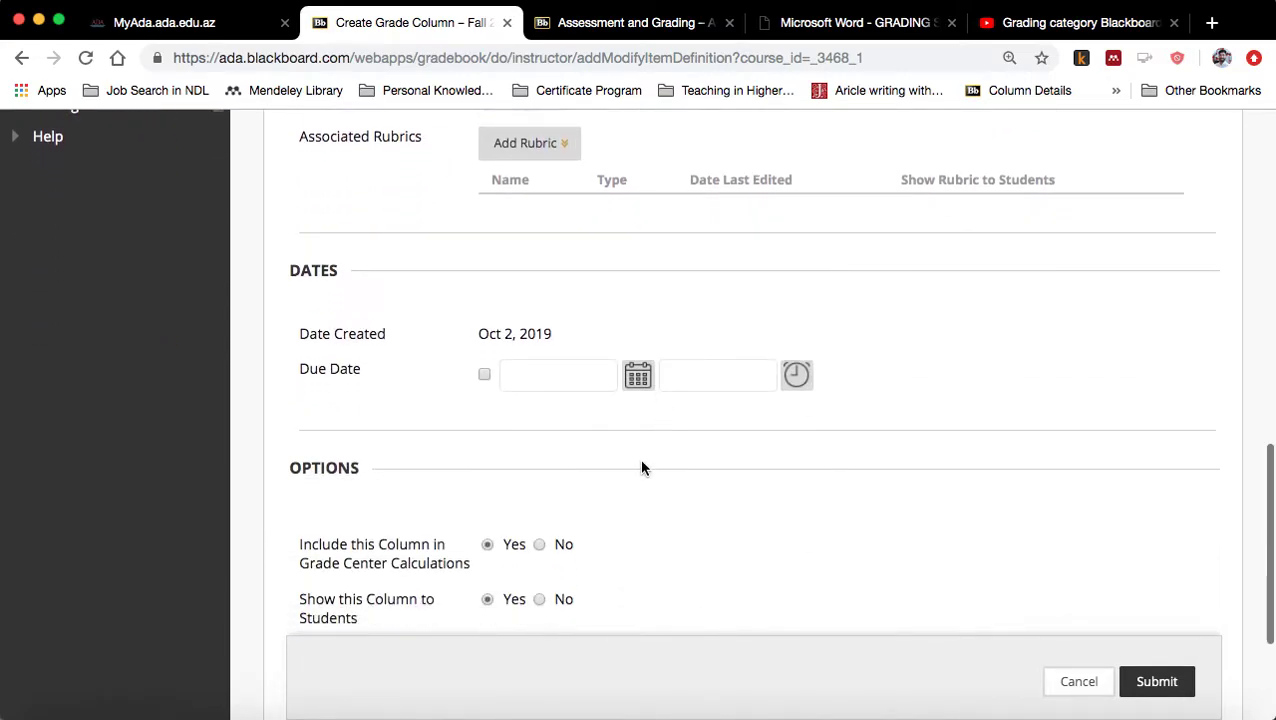
pyautogui.click(1142, 623)
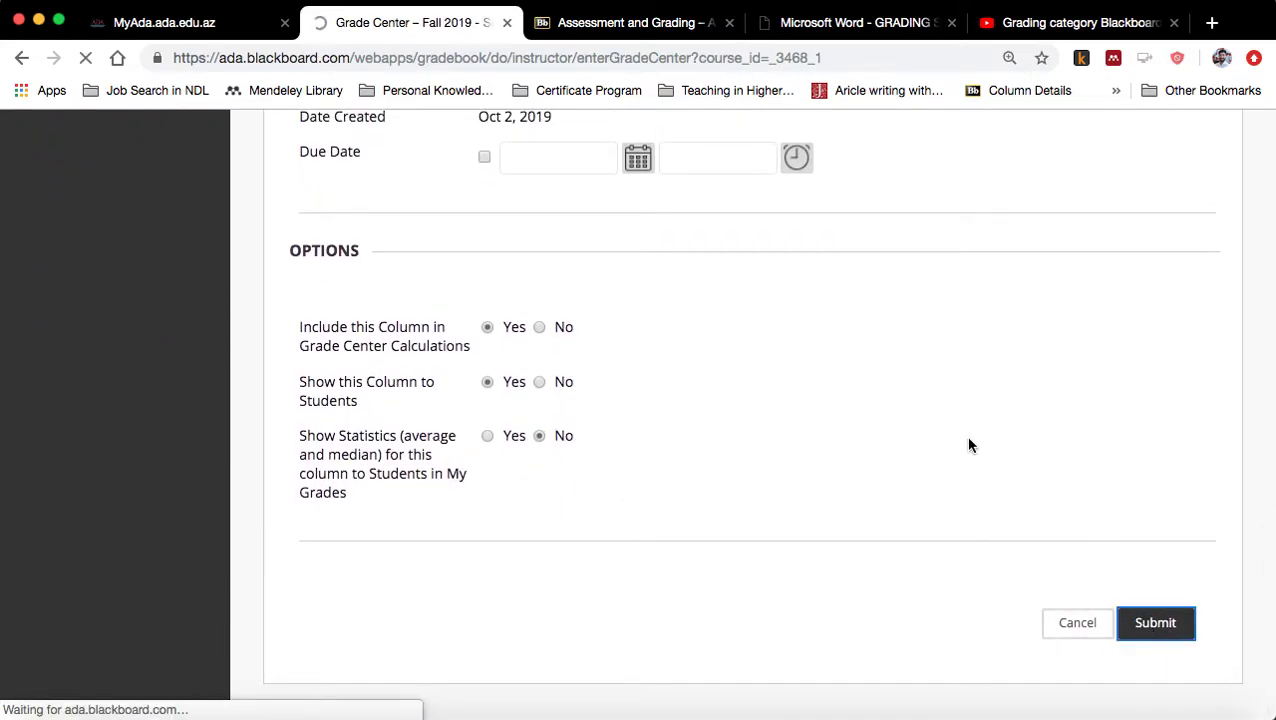
# Examine the new Attendance column alongside the other grade columns in the Full Grade Center grid
pyautogui.scroll(-1, 970, 535)
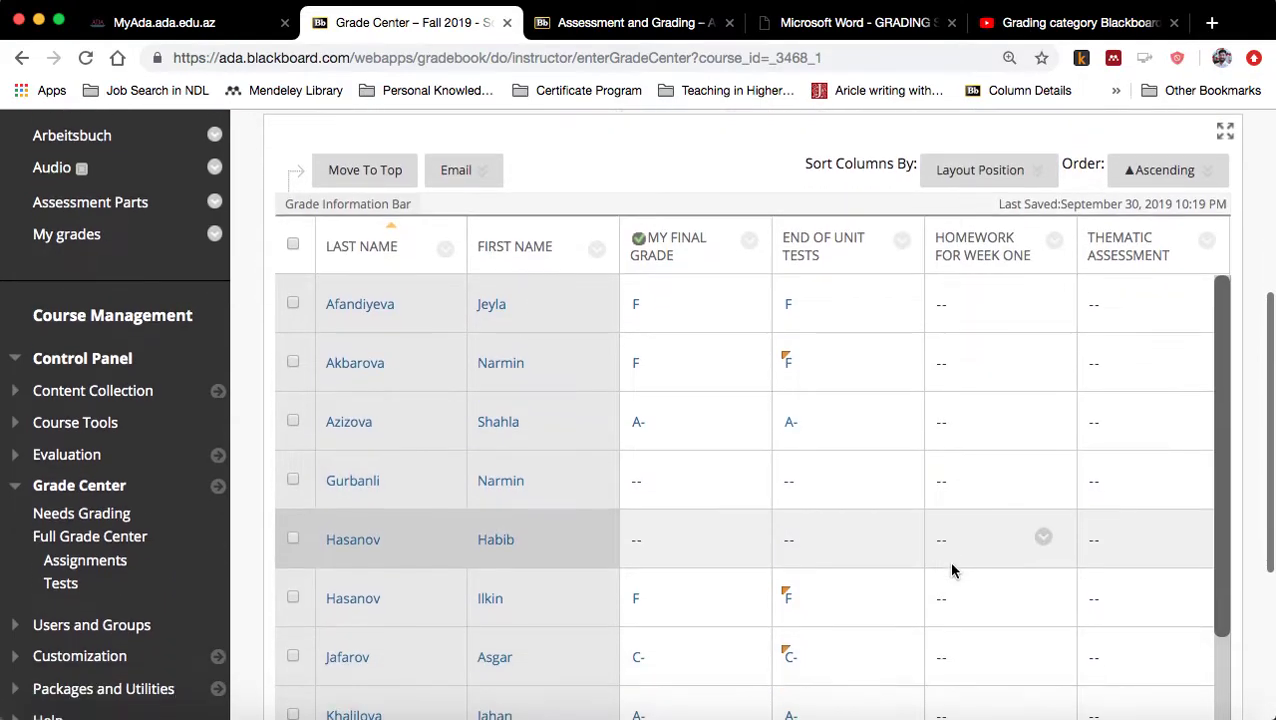
pyautogui.scroll(-3, 906, 423)
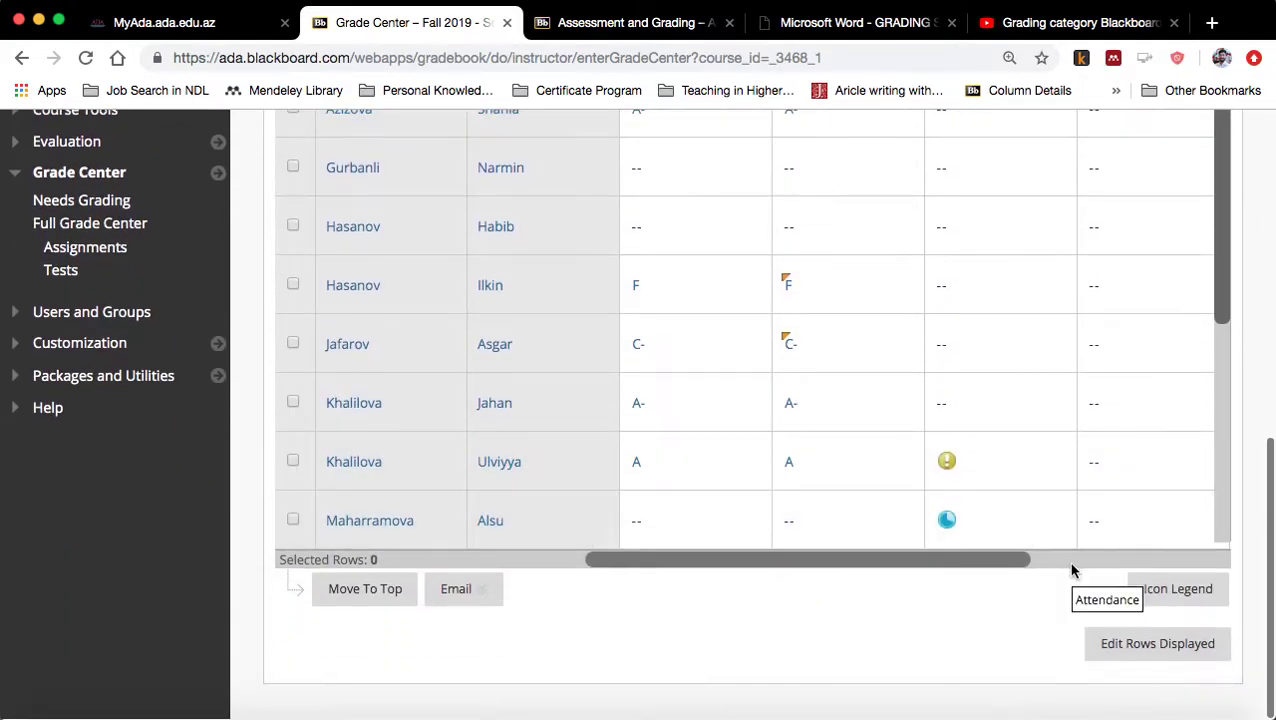
pyautogui.hscroll(2, 1073, 562)
pyautogui.scroll(3, 1073, 520)
pyautogui.scroll(1, 1070, 500)
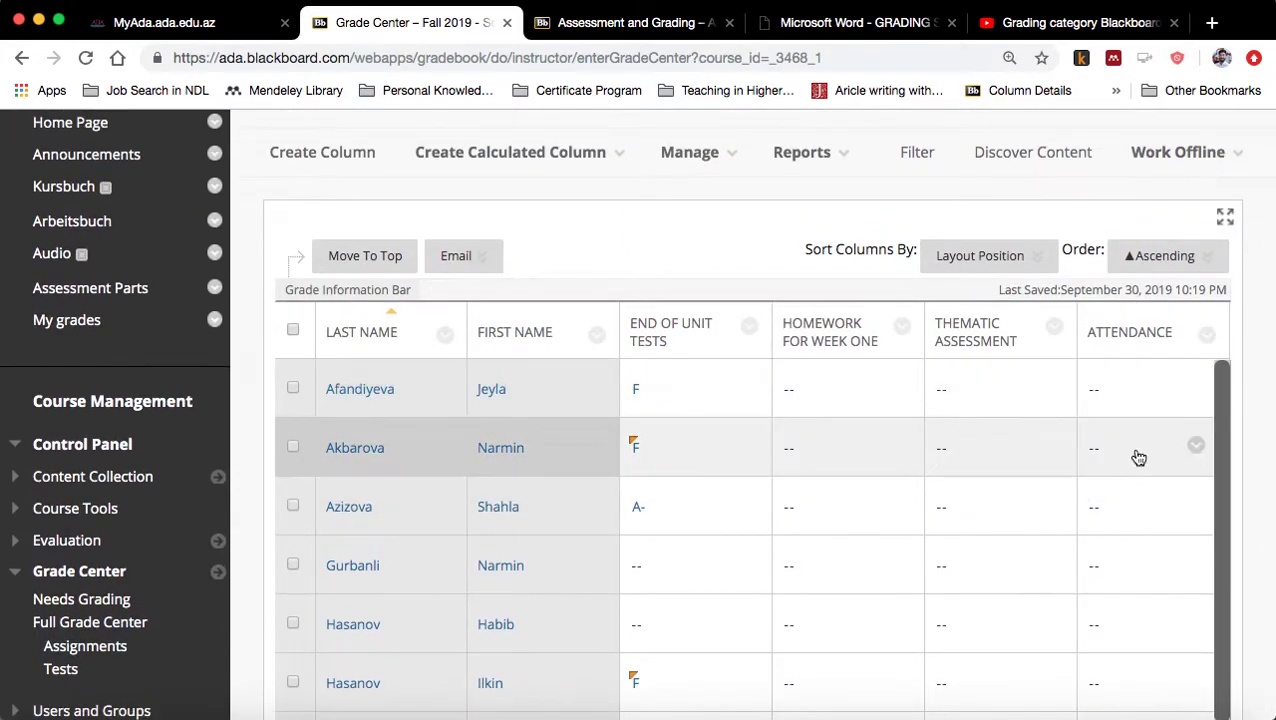
pyautogui.scroll(-1, 1105, 470)
pyautogui.scroll(-3, 883, 484)
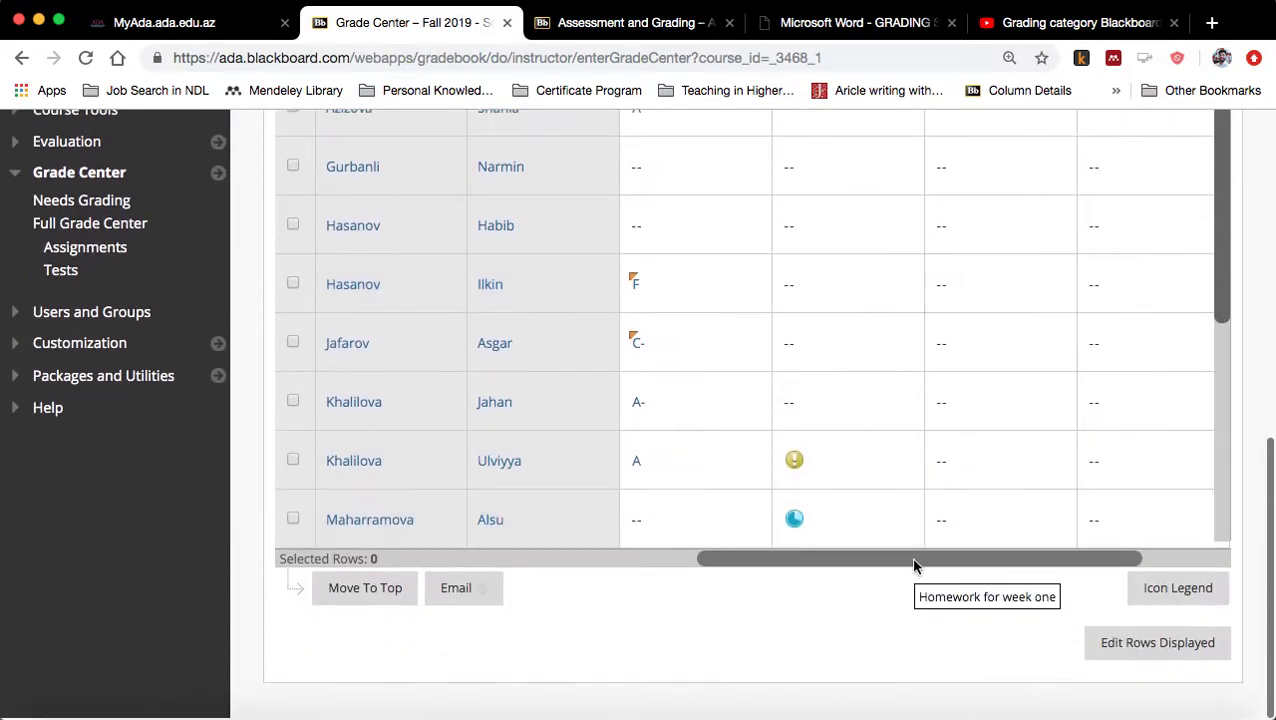
pyautogui.scroll(4, 915, 561)
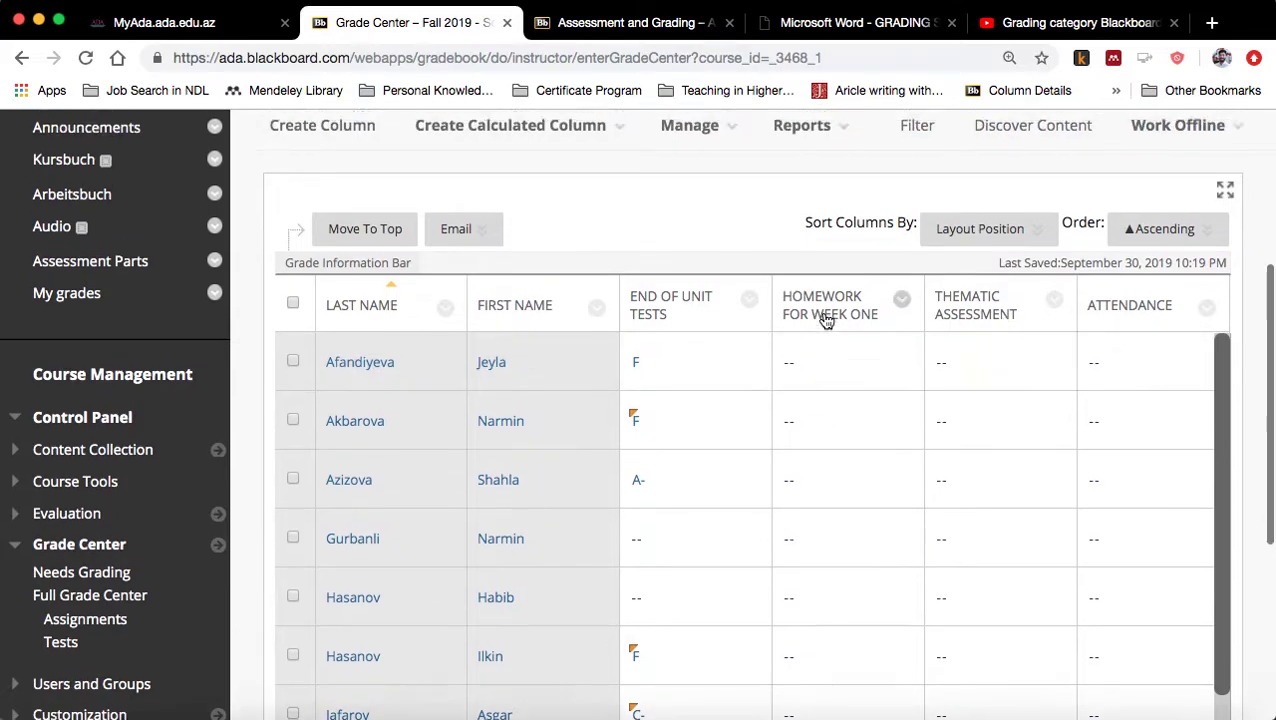
pyautogui.scroll(2, 650, 285)
pyautogui.click(490, 223)
pyautogui.scroll(-5, 666, 341)
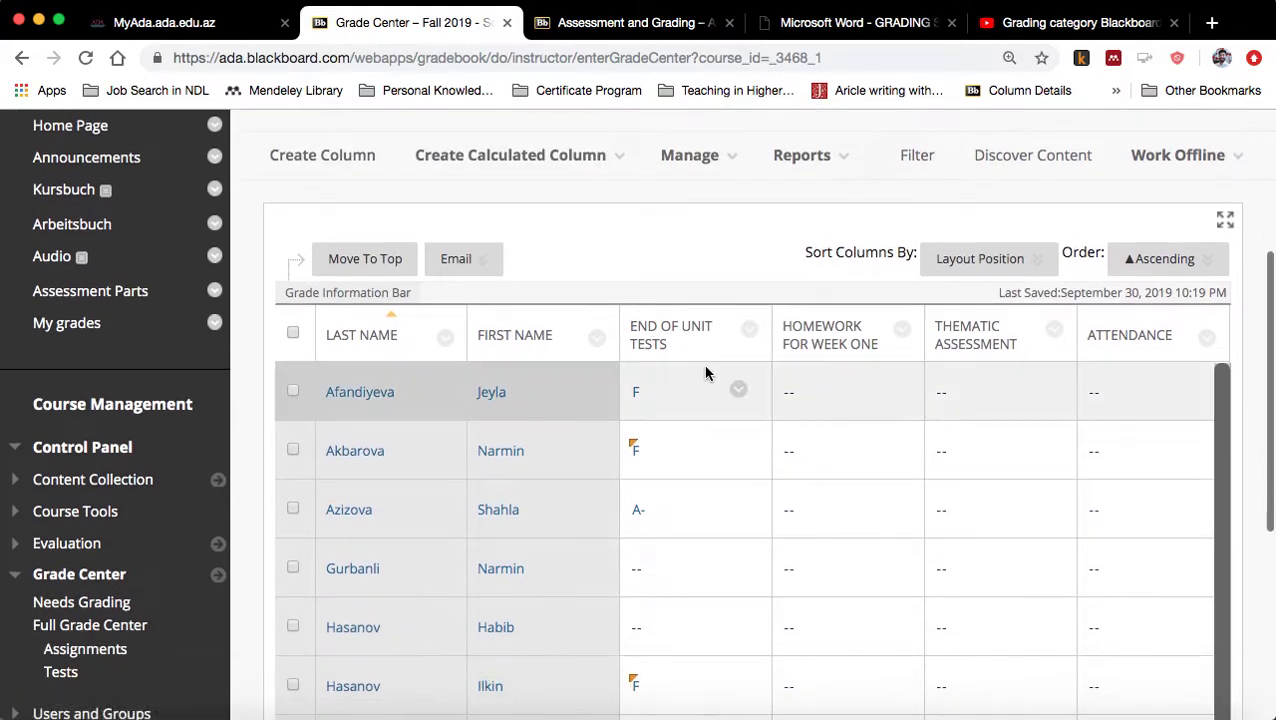
pyautogui.scroll(3, 720, 370)
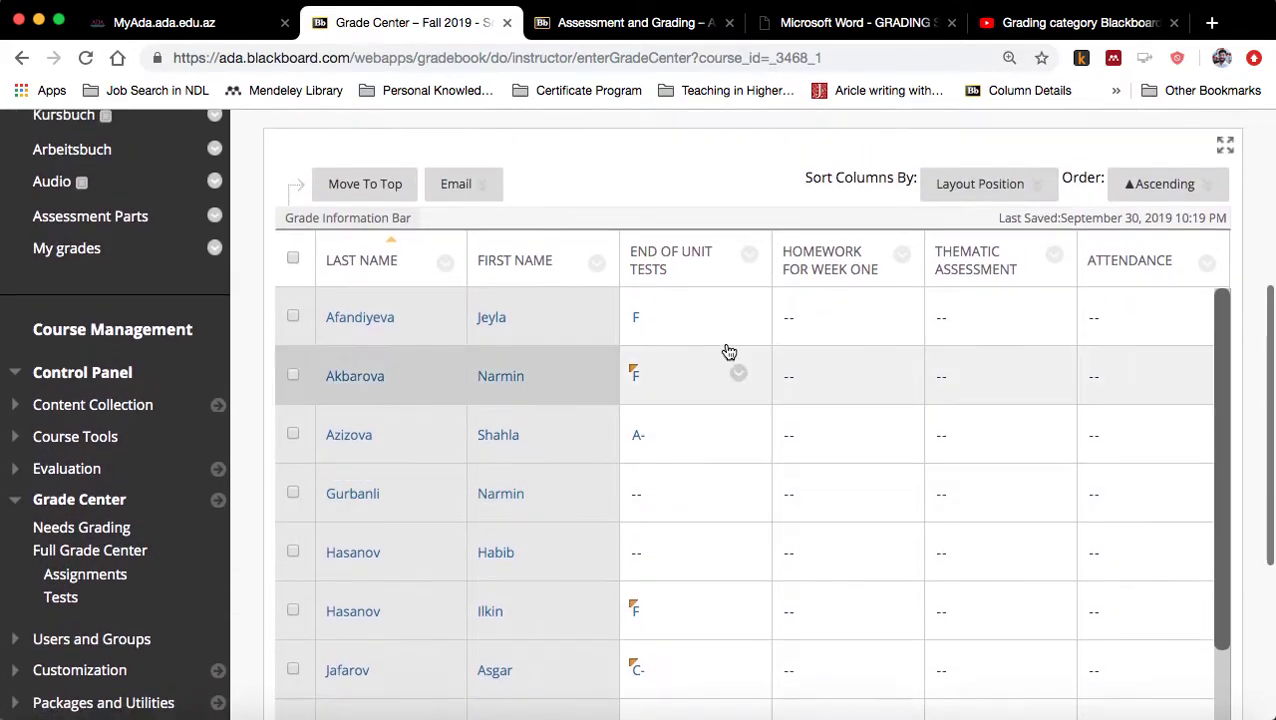
pyautogui.click(748, 258)
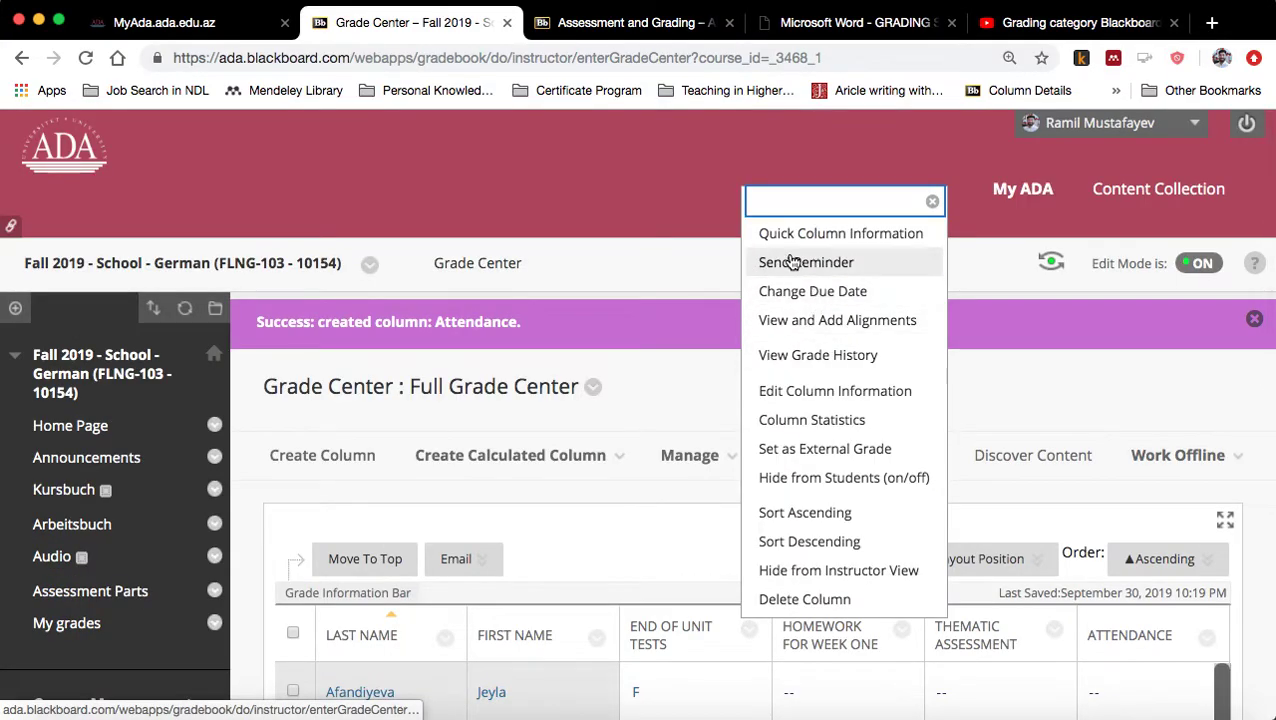
pyautogui.click(820, 392)
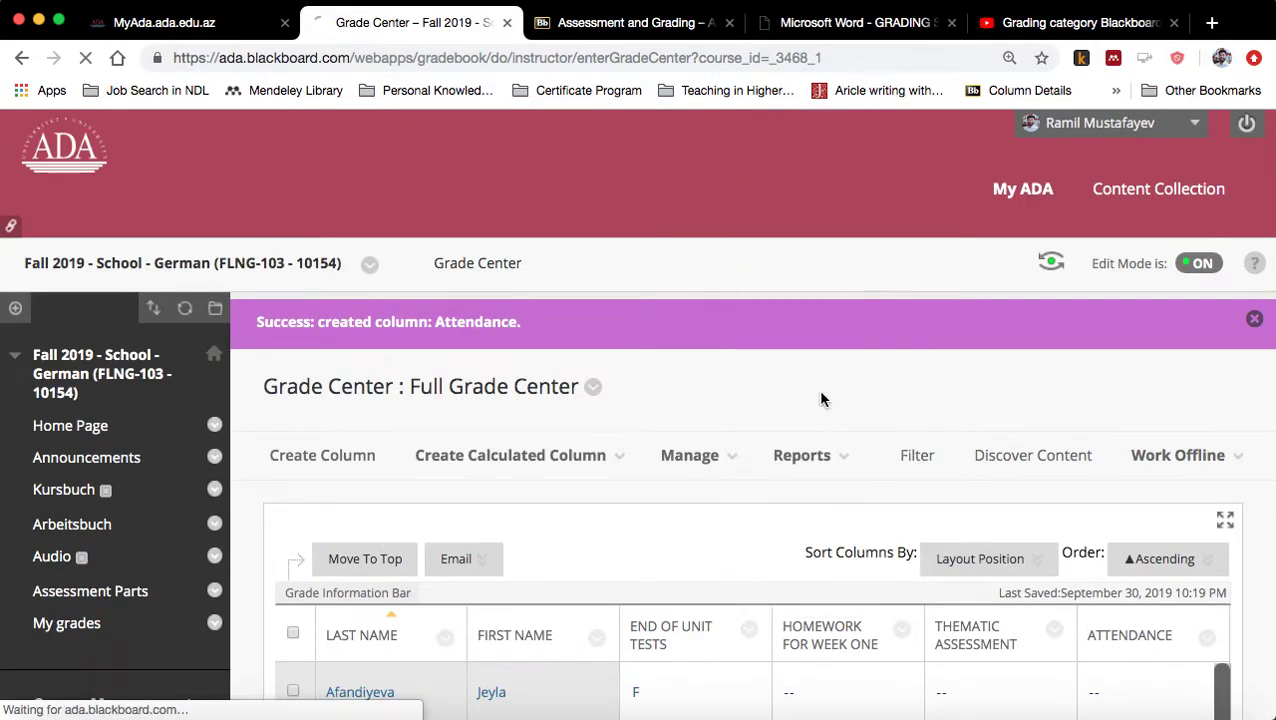
pyautogui.scroll(-5, 706, 391)
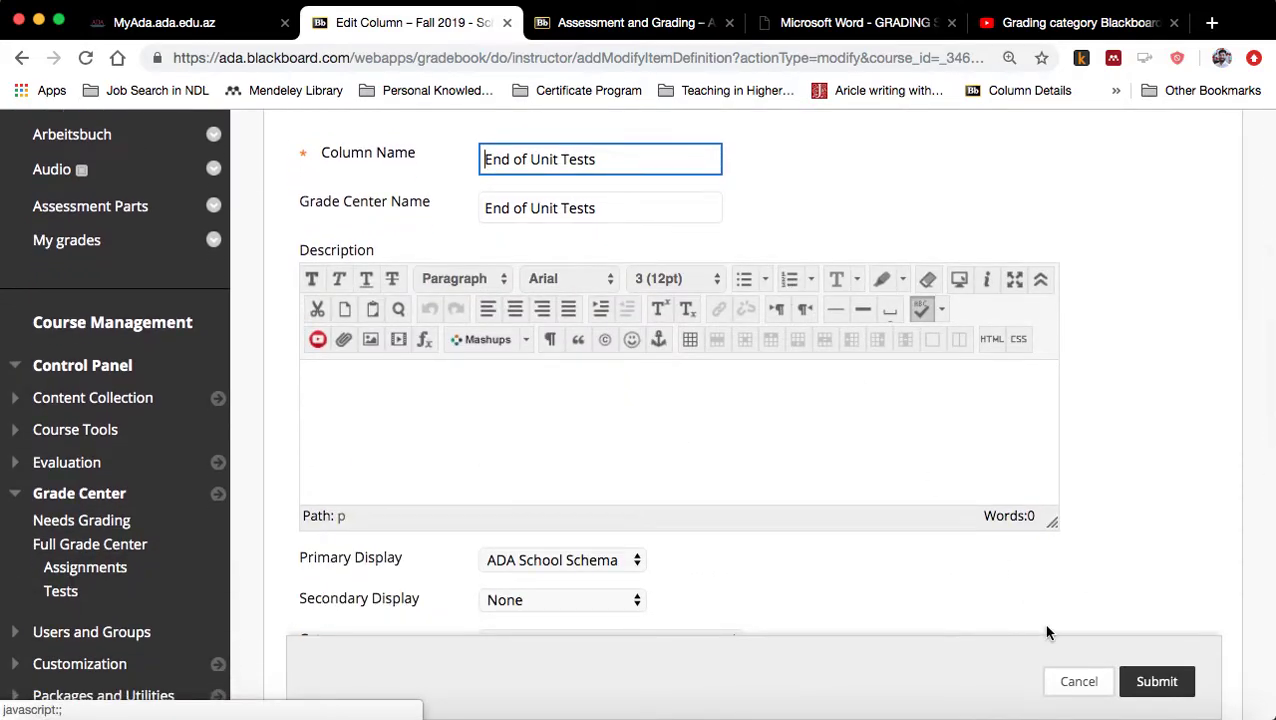
pyautogui.click(1077, 684)
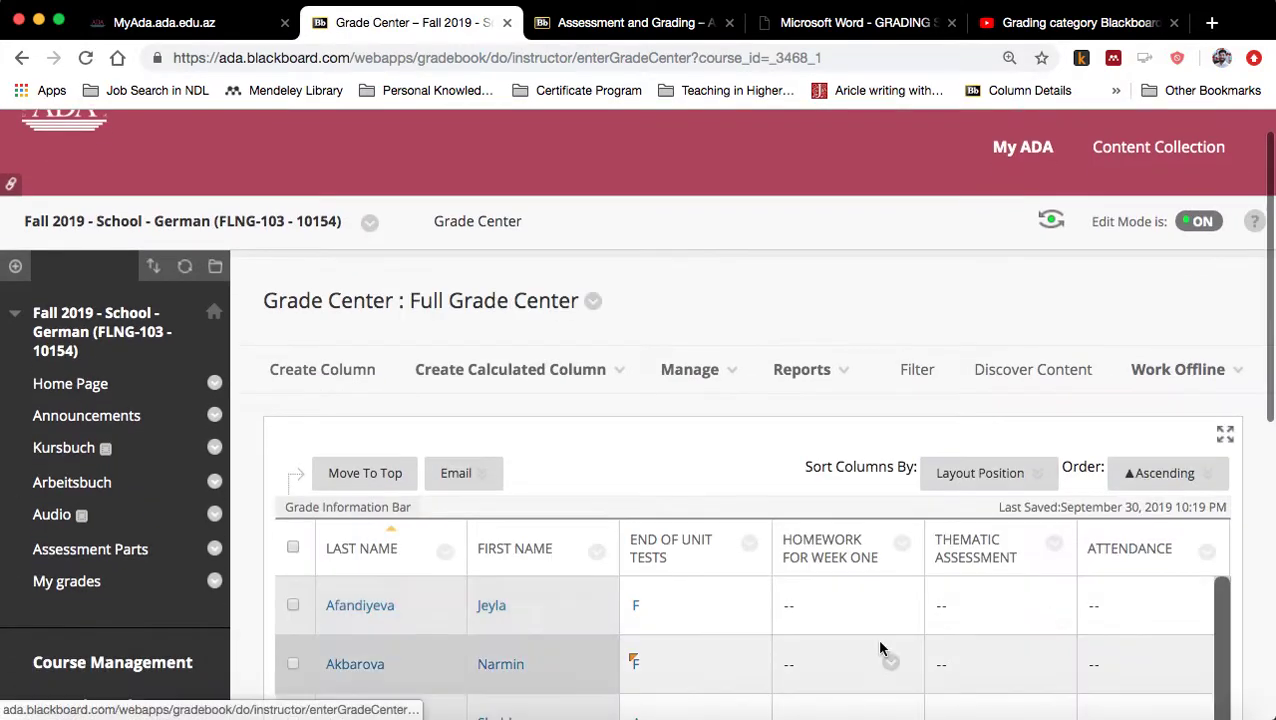
# Open the My Final Grade weighted column for editing and go to its column selection section
pyautogui.scroll(-2, 745, 558)
pyautogui.scroll(-6, 741, 555)
pyautogui.click(678, 561)
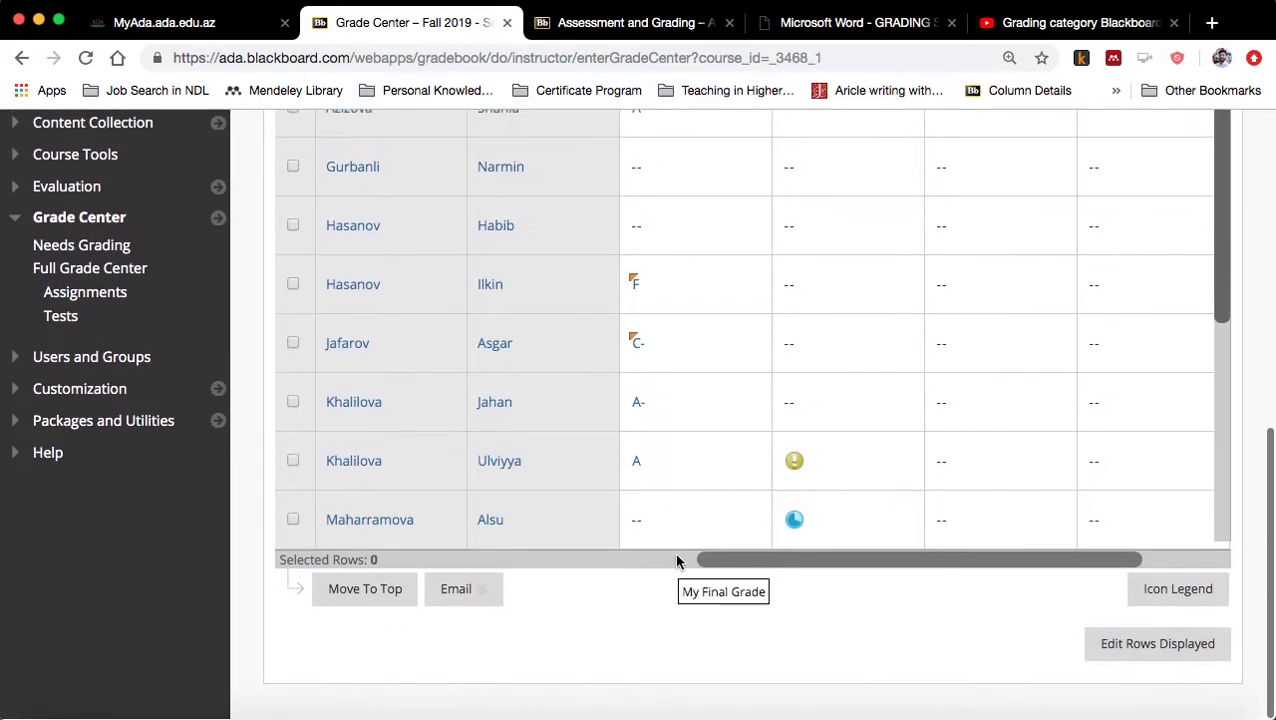
pyautogui.scroll(3, 745, 348)
pyautogui.scroll(1, 745, 347)
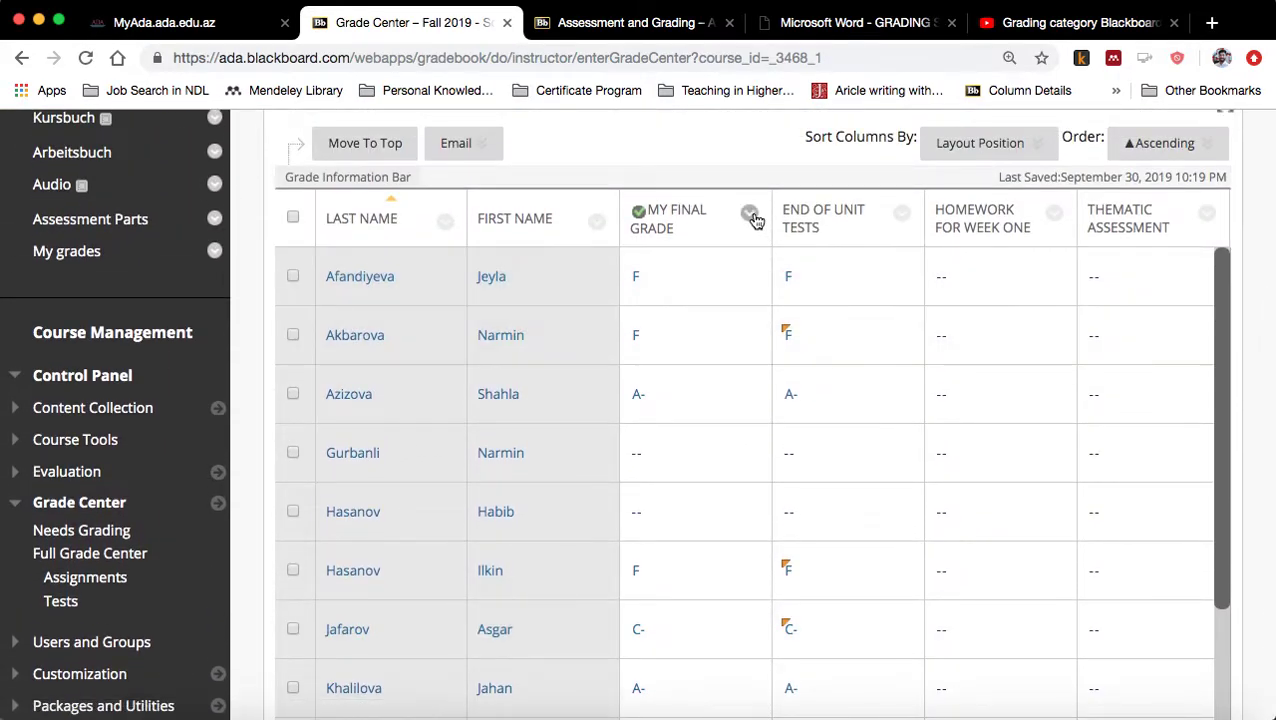
pyautogui.click(749, 214)
pyautogui.click(806, 432)
pyautogui.scroll(-3, 650, 430)
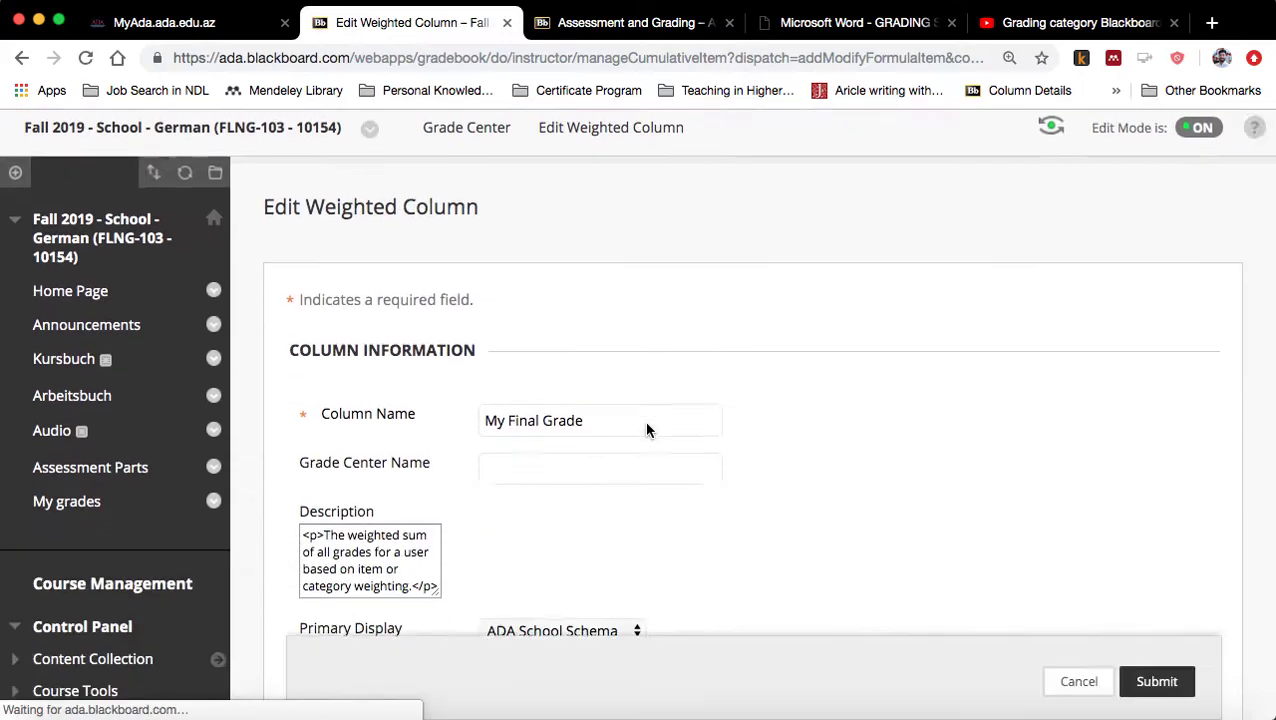
pyautogui.scroll(-8, 765, 455)
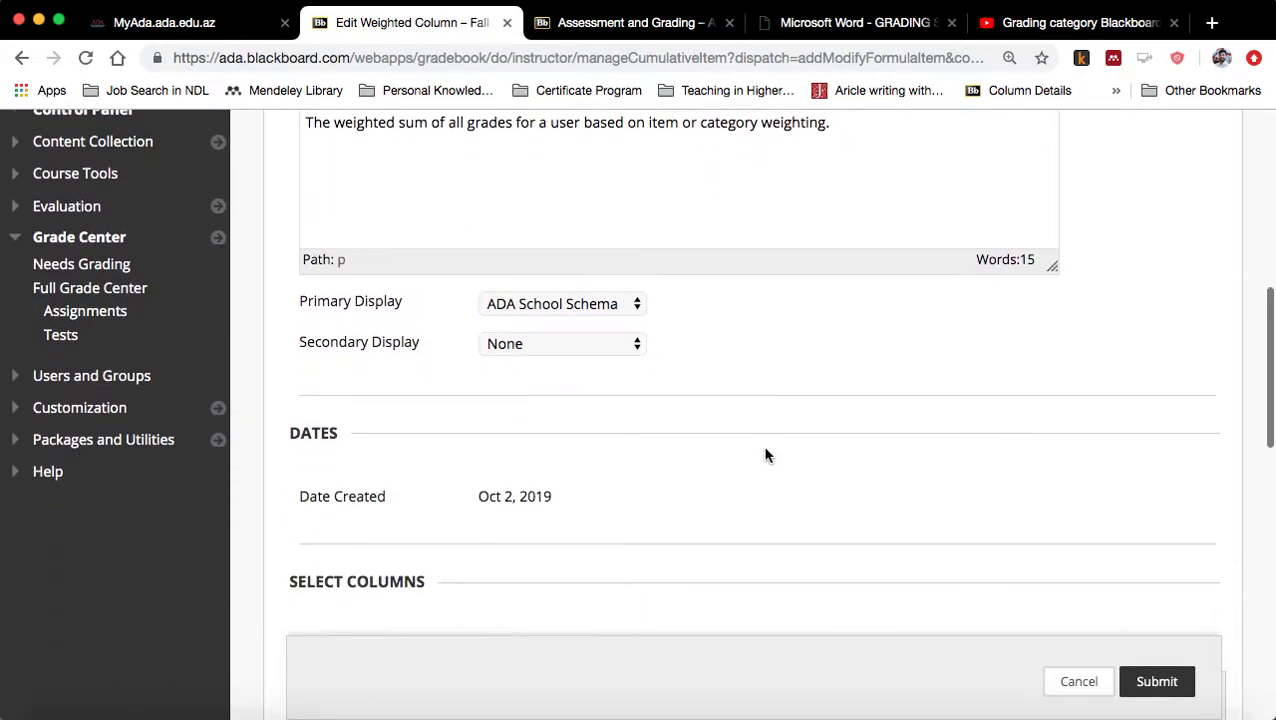
pyautogui.scroll(-4, 765, 408)
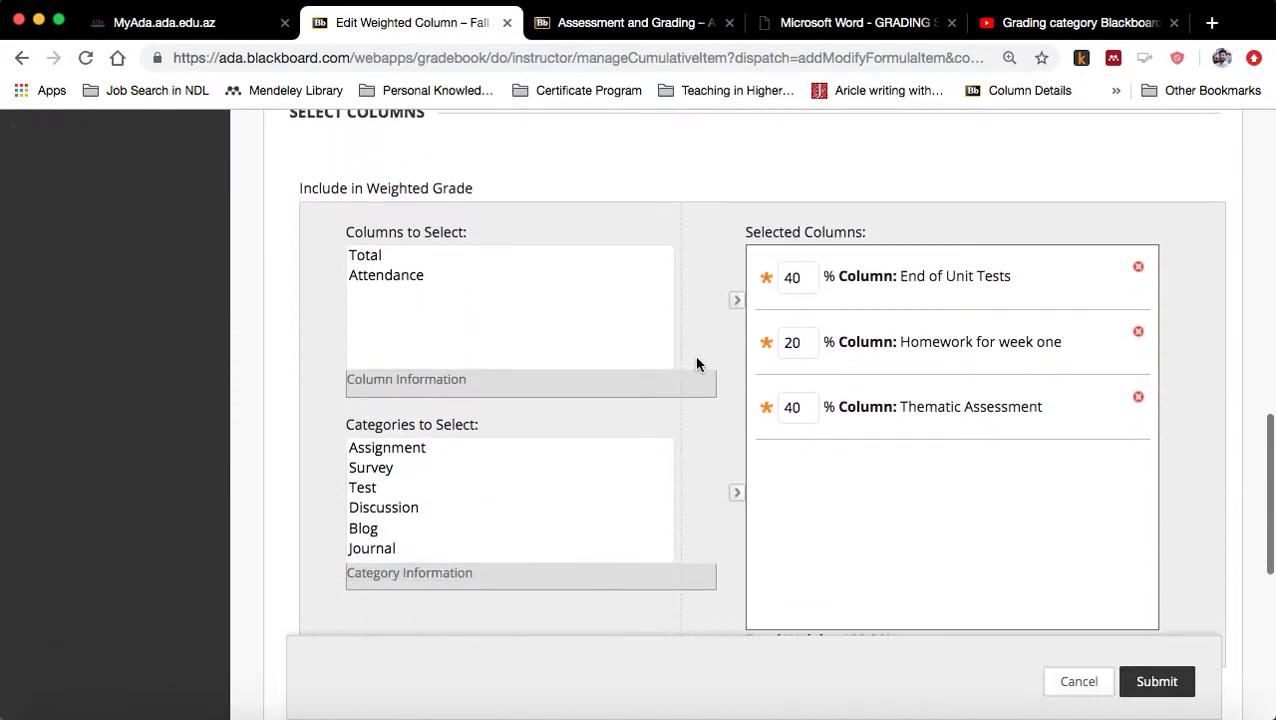
# Remove End of Unit Tests, Homework for week one and Thematic Assessment from the columns selected for the weighted grade
pyautogui.click(1138, 269)
pyautogui.click(1138, 333)
pyautogui.click(1138, 269)
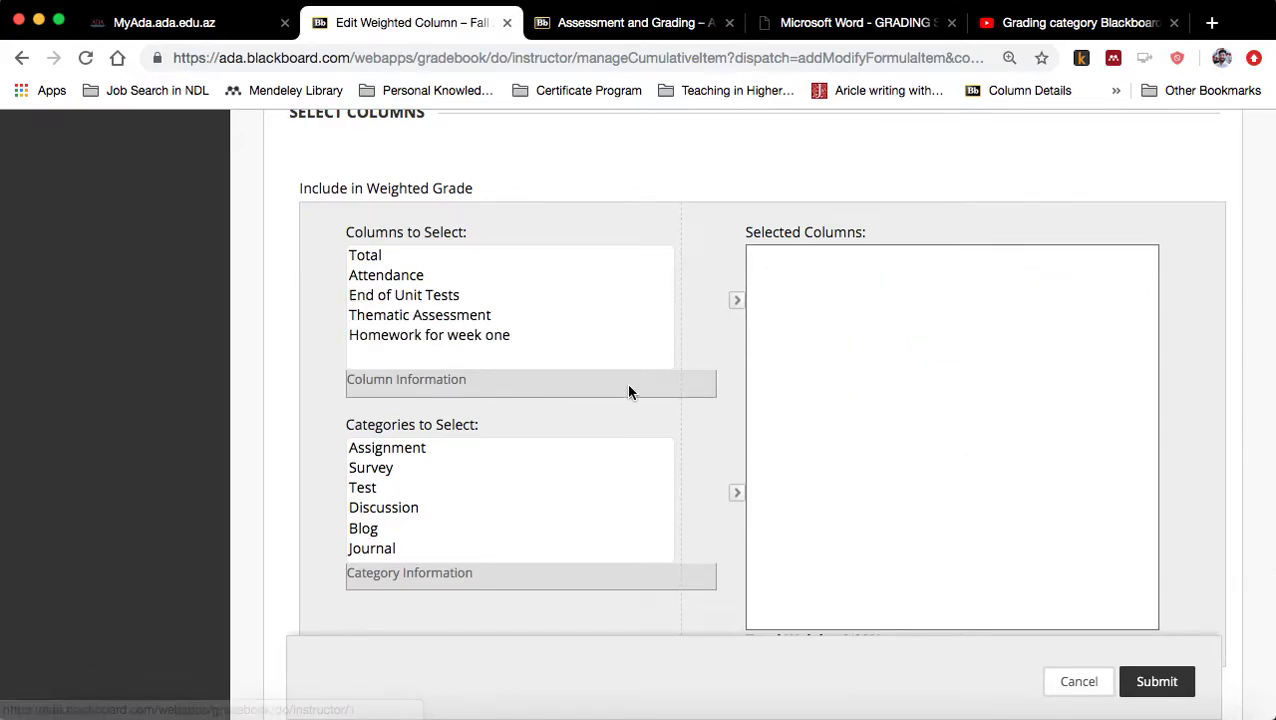
# Include the Attendance column and the Homework and Weekly Assignments category in the weighted grade
pyautogui.click(441, 276)
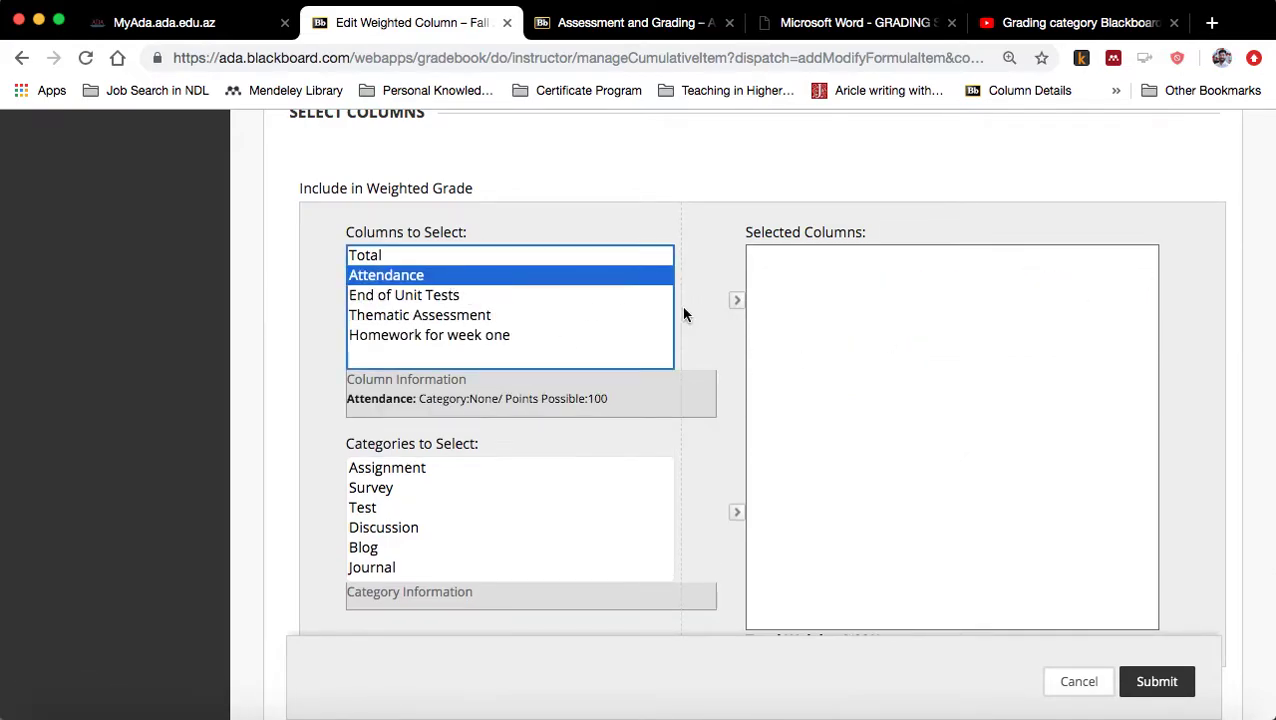
pyautogui.click(735, 304)
pyautogui.scroll(-1, 700, 370)
pyautogui.scroll(-1, 410, 450)
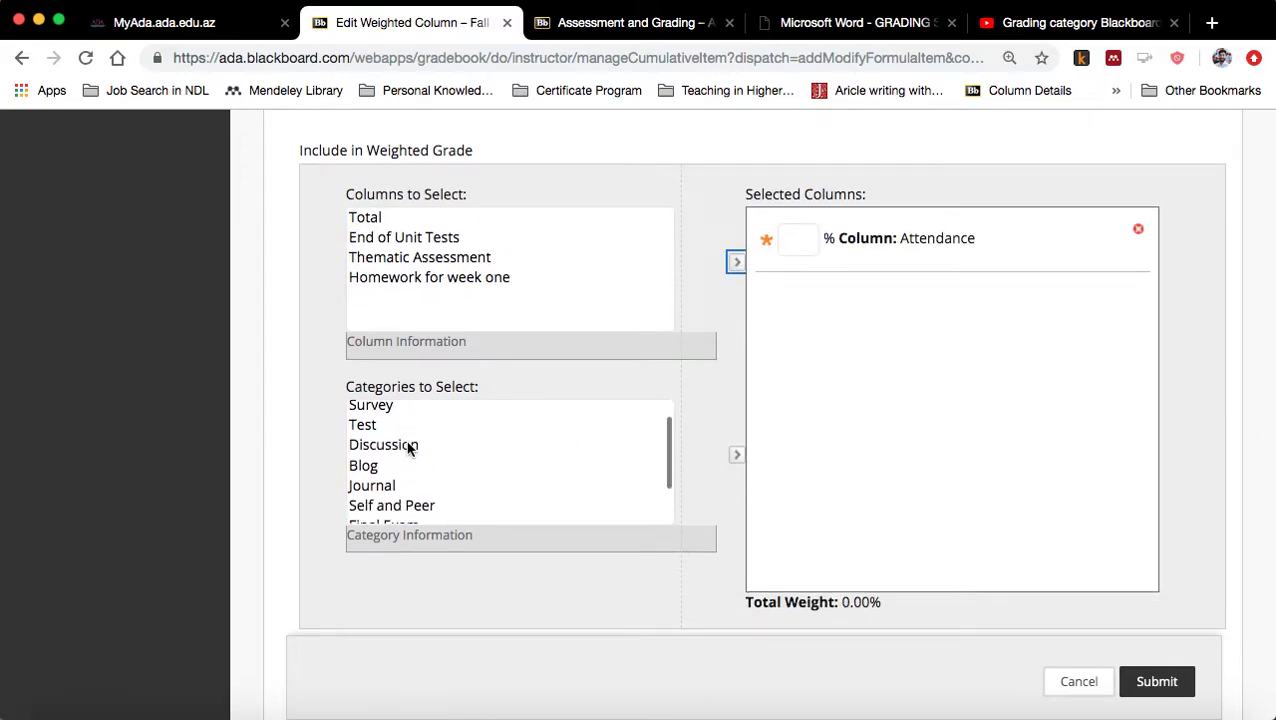
pyautogui.scroll(-2, 408, 450)
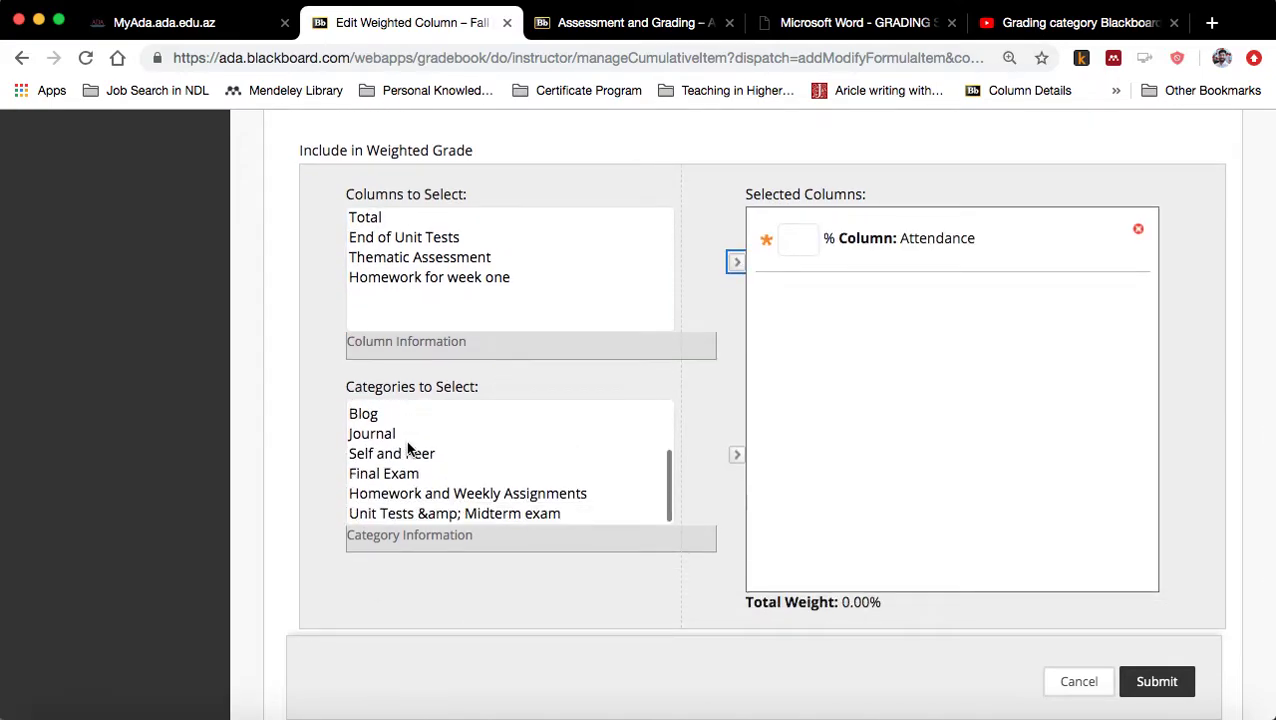
pyautogui.click(389, 494)
pyautogui.click(737, 458)
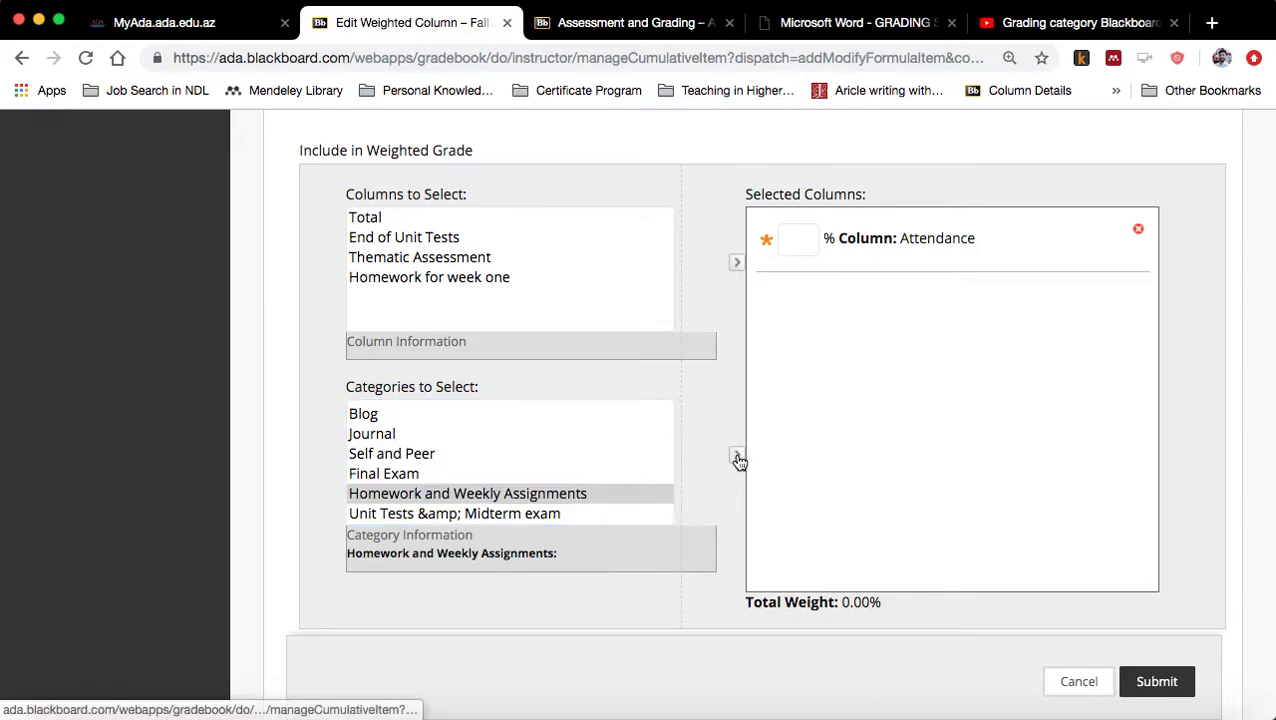
# Include the Unit Tests & Midterm exam and Final Exam categories in the weighted grade
pyautogui.click(427, 511)
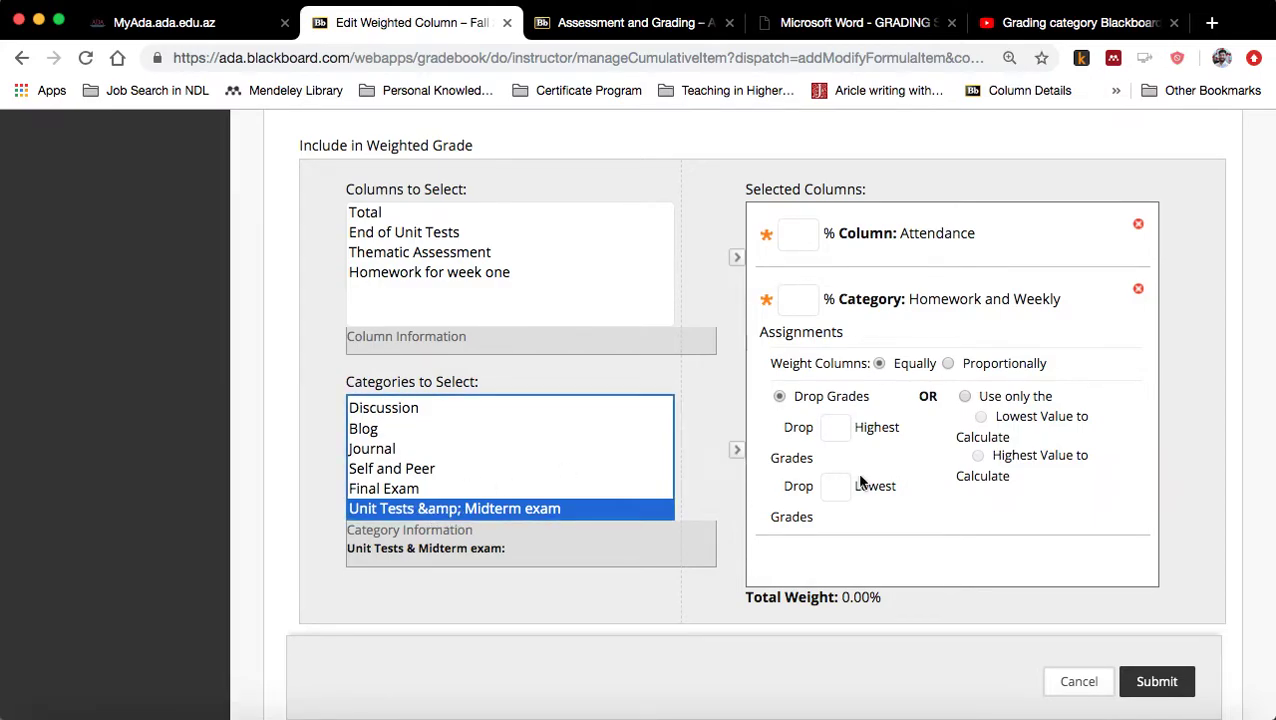
pyautogui.click(739, 456)
pyautogui.scroll(-1, 664, 449)
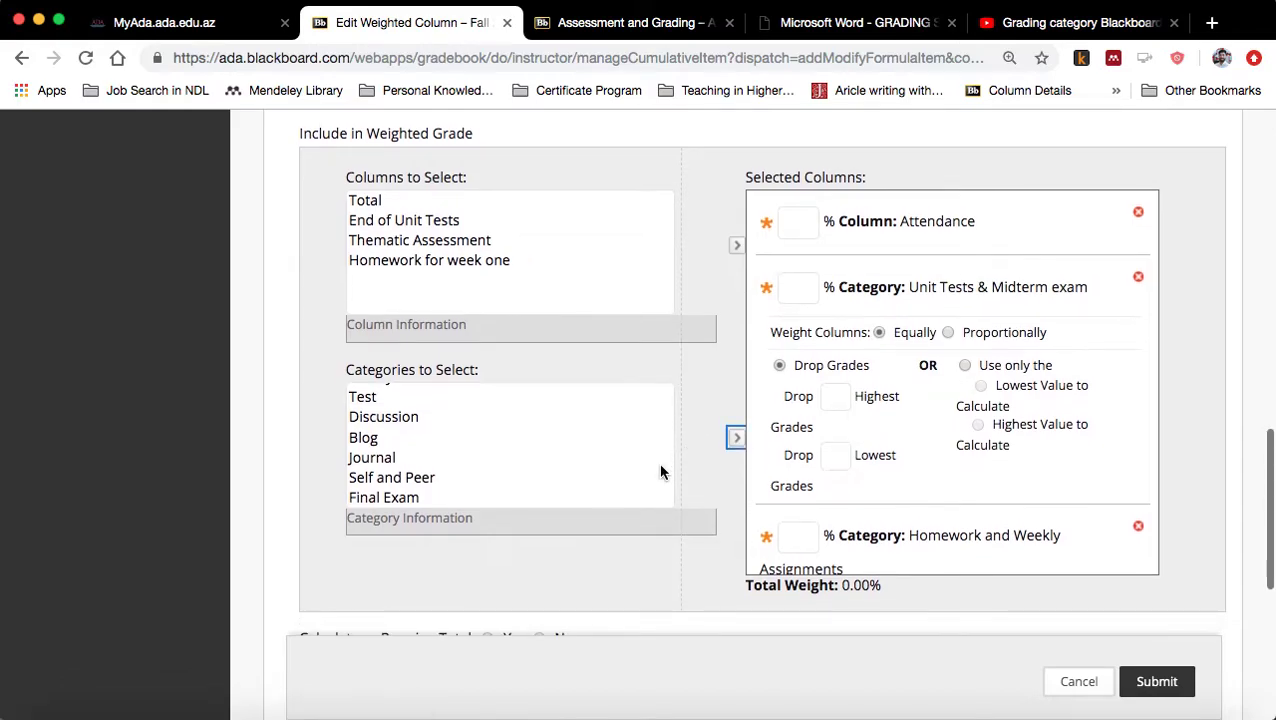
pyautogui.click(420, 497)
pyautogui.click(734, 440)
# Set the weights to 5% for Attendance, 35% for Unit Tests & Midterm exam, 40% for Final Exam and 20% for Homework and Weekly Assignments
pyautogui.scroll(2, 869, 369)
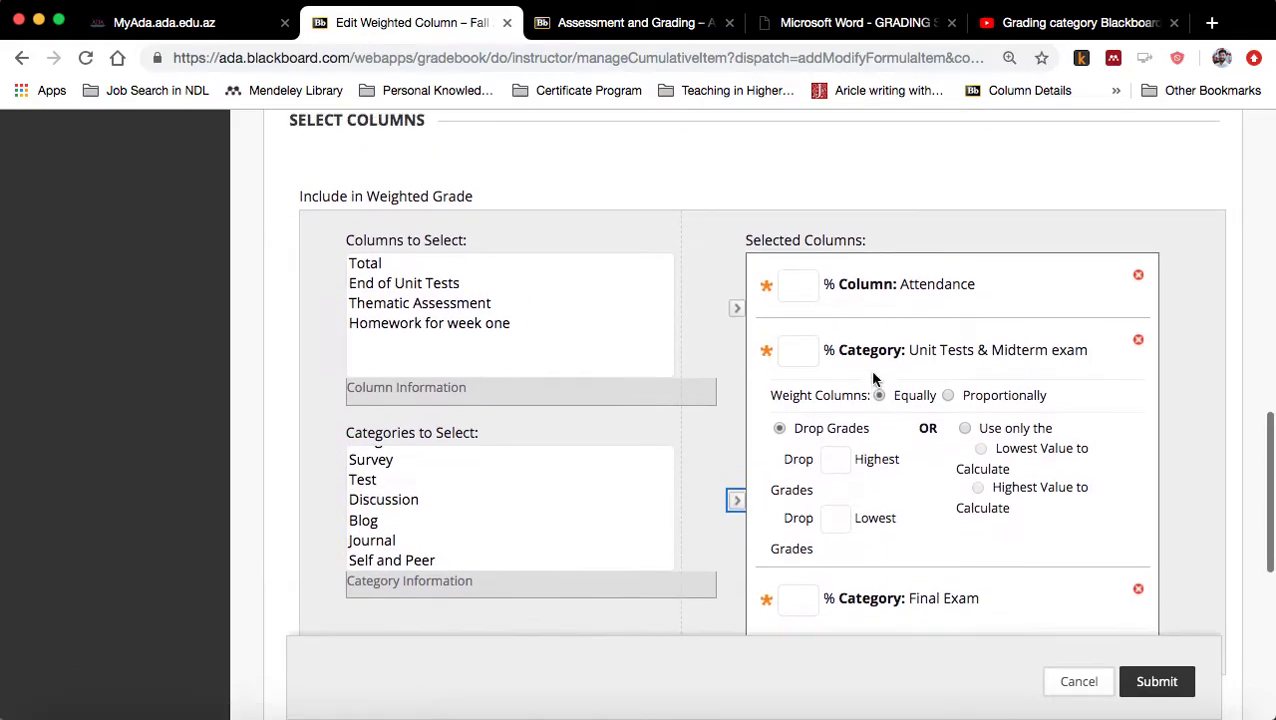
pyautogui.click(805, 289)
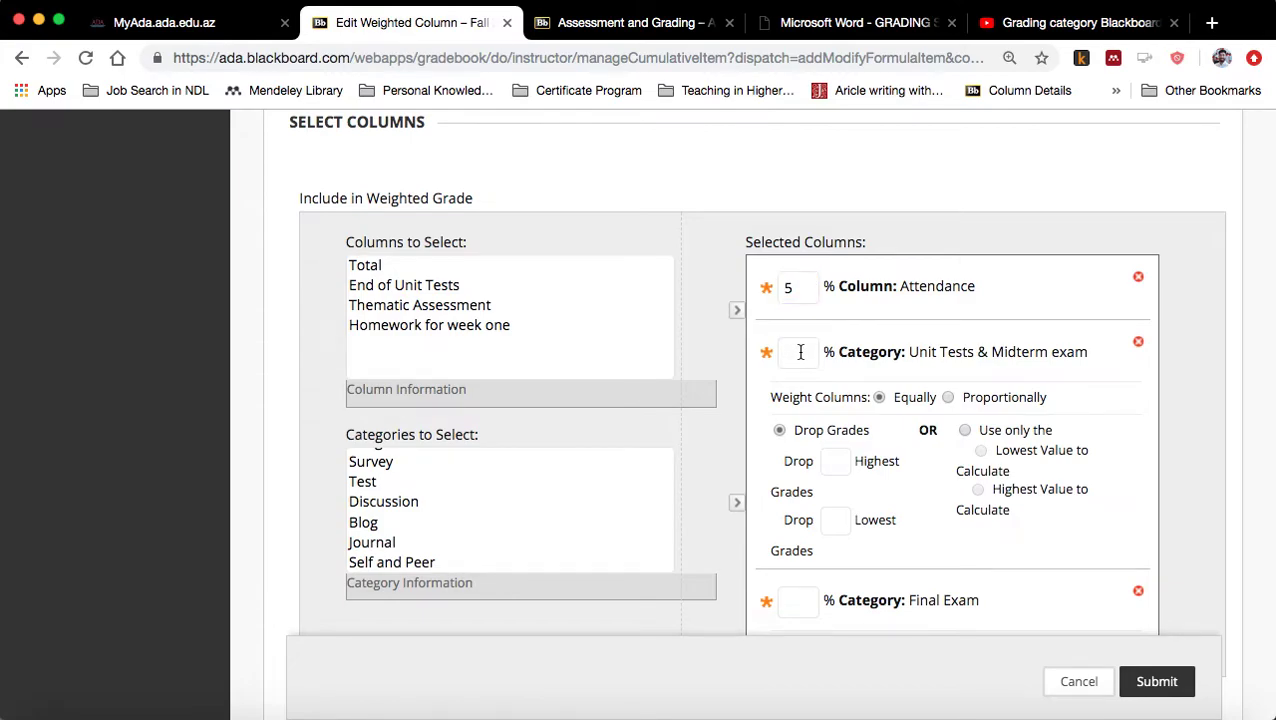
pyautogui.scroll(-1, 800, 410)
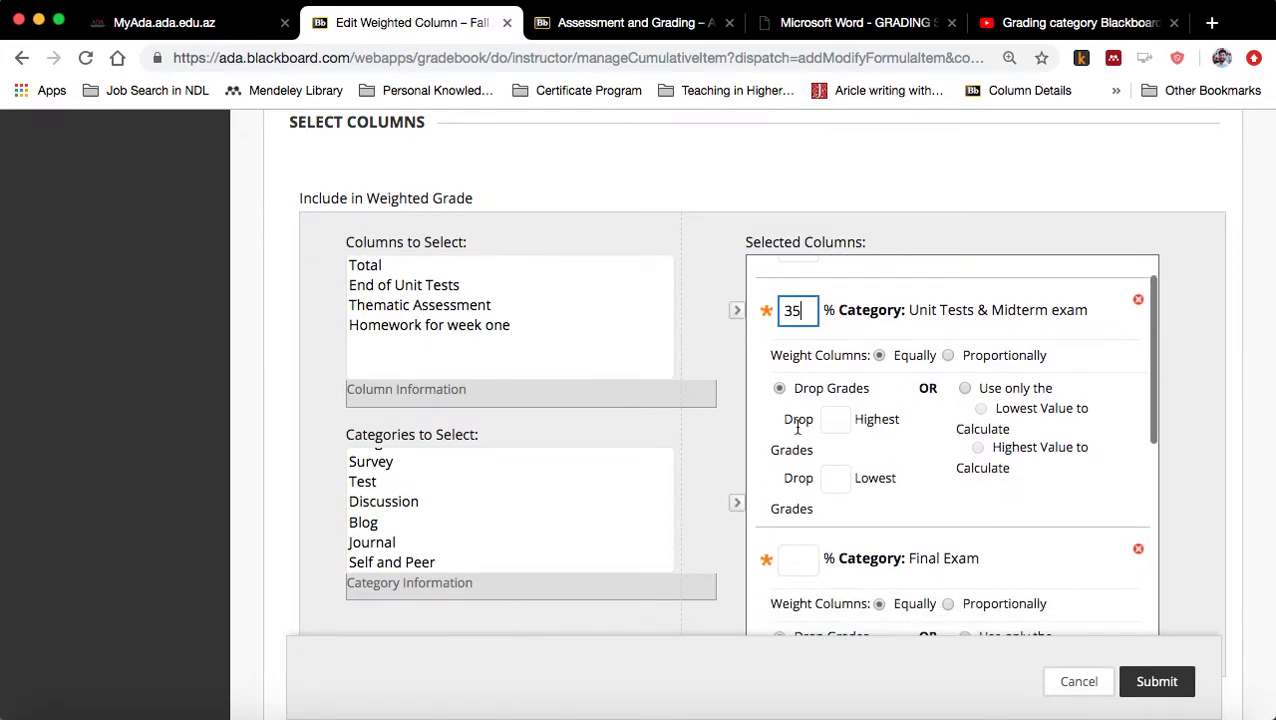
pyautogui.scroll(-1, 805, 478)
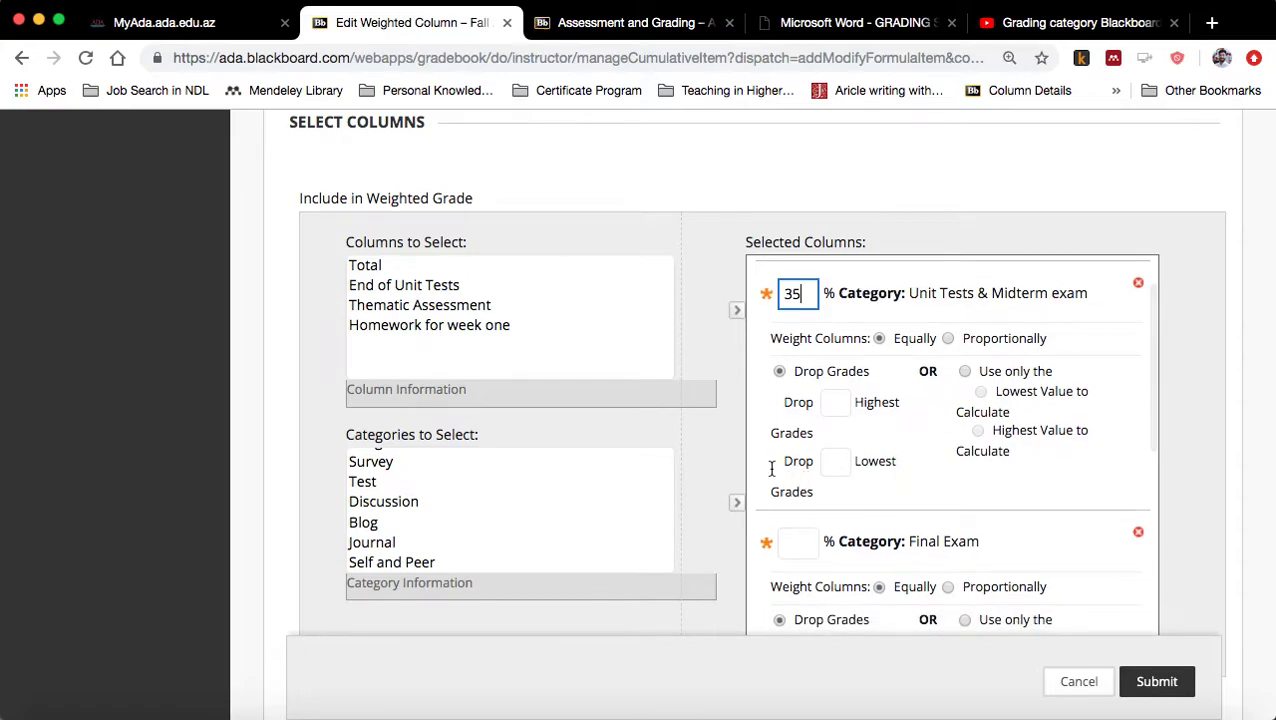
pyautogui.scroll(-1, 797, 500)
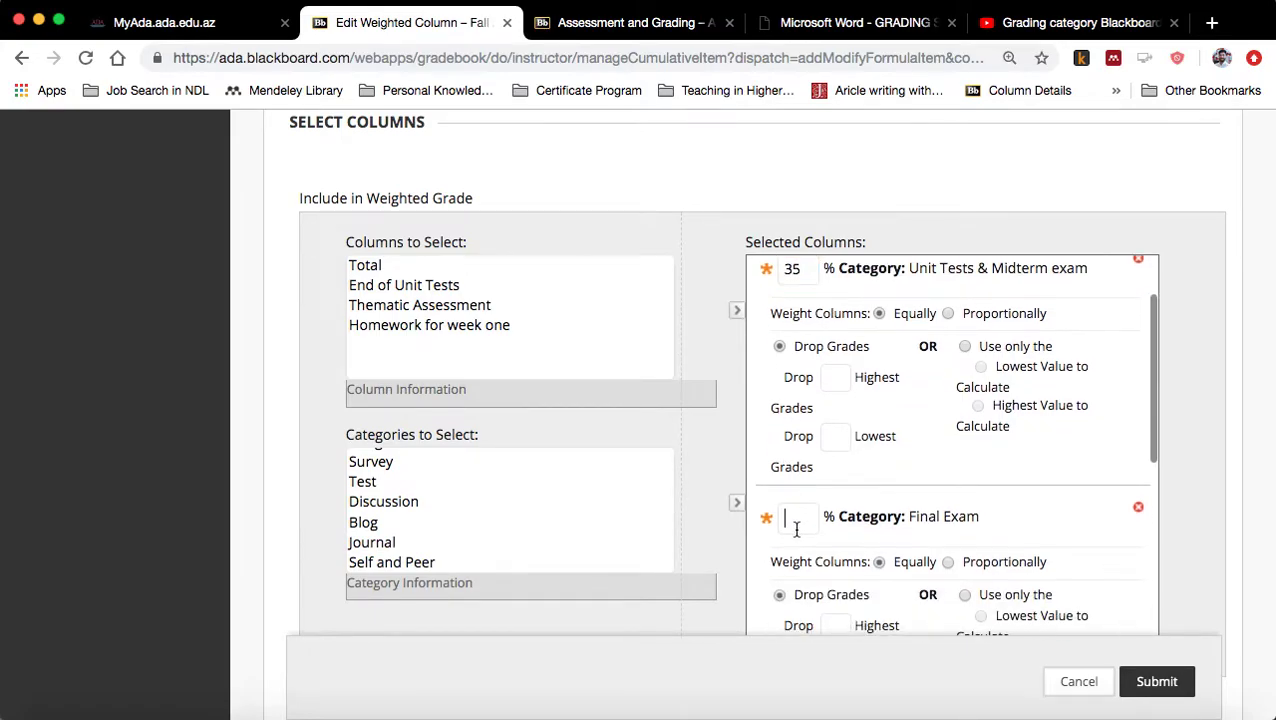
pyautogui.scroll(-5, 833, 535)
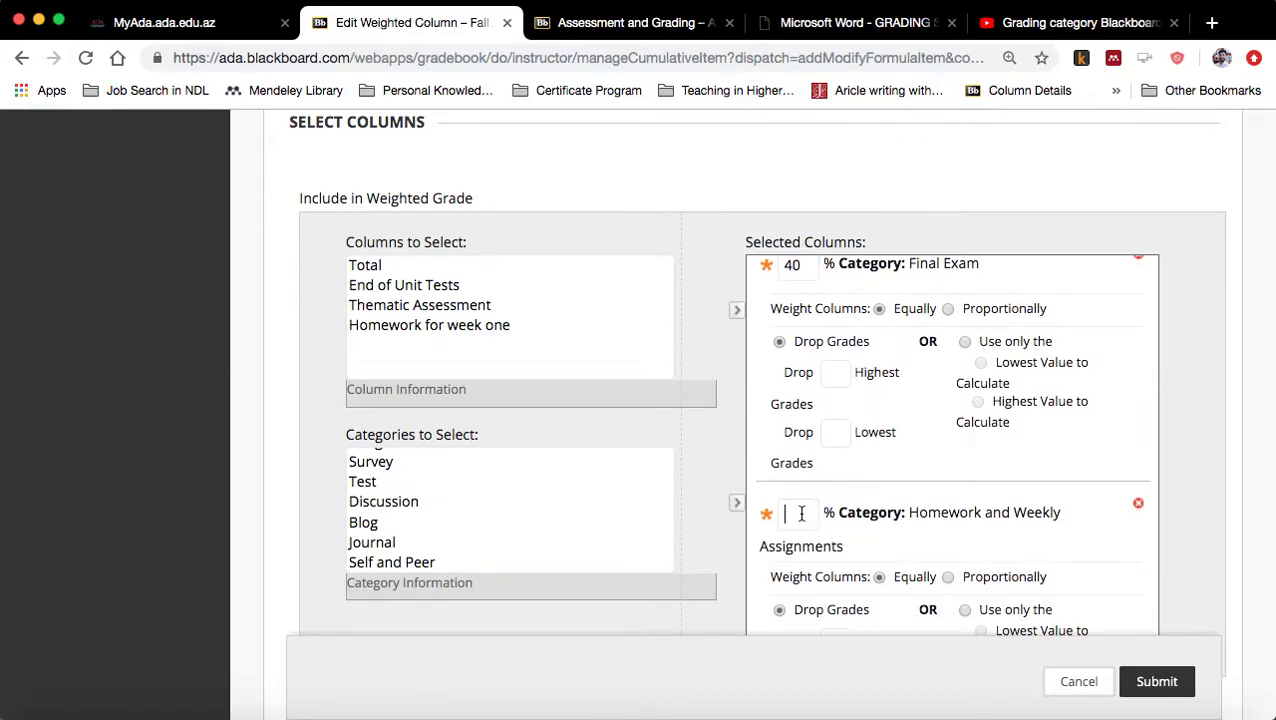
pyautogui.scroll(-5, 913, 493)
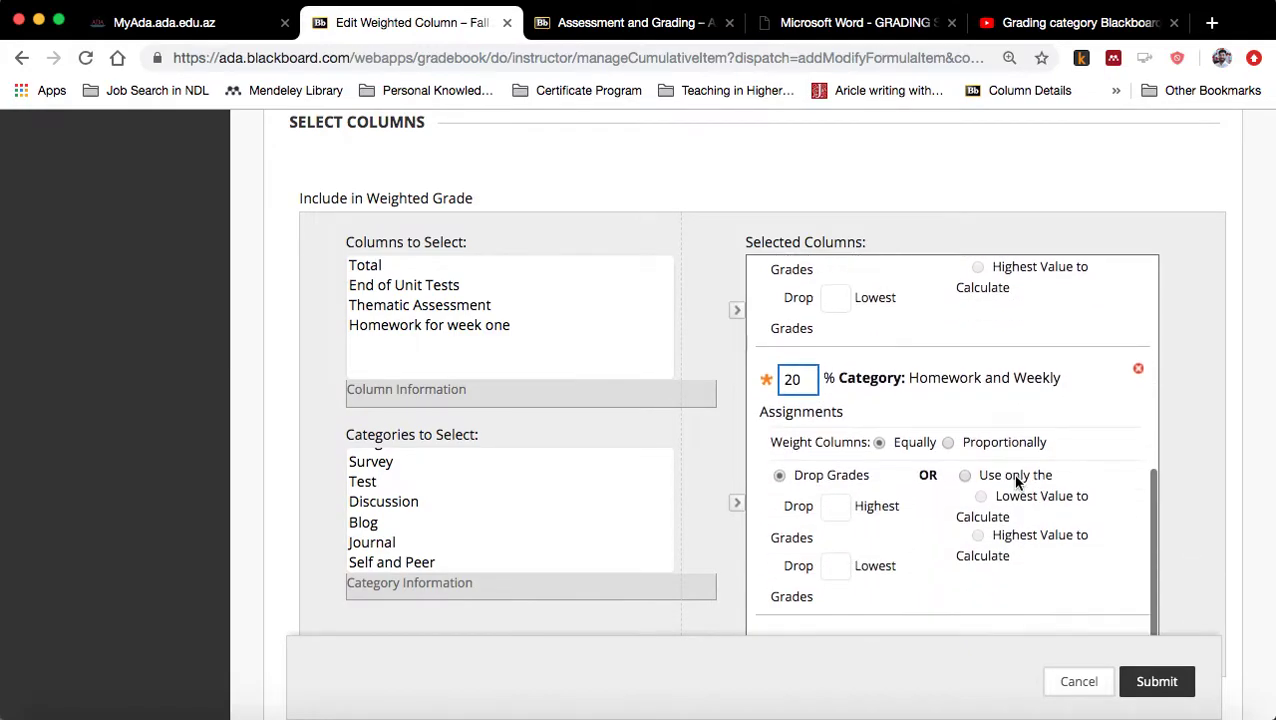
# Review the total weight, each category's percentage and column weighting options, and the running total setting
pyautogui.scroll(2, 906, 497)
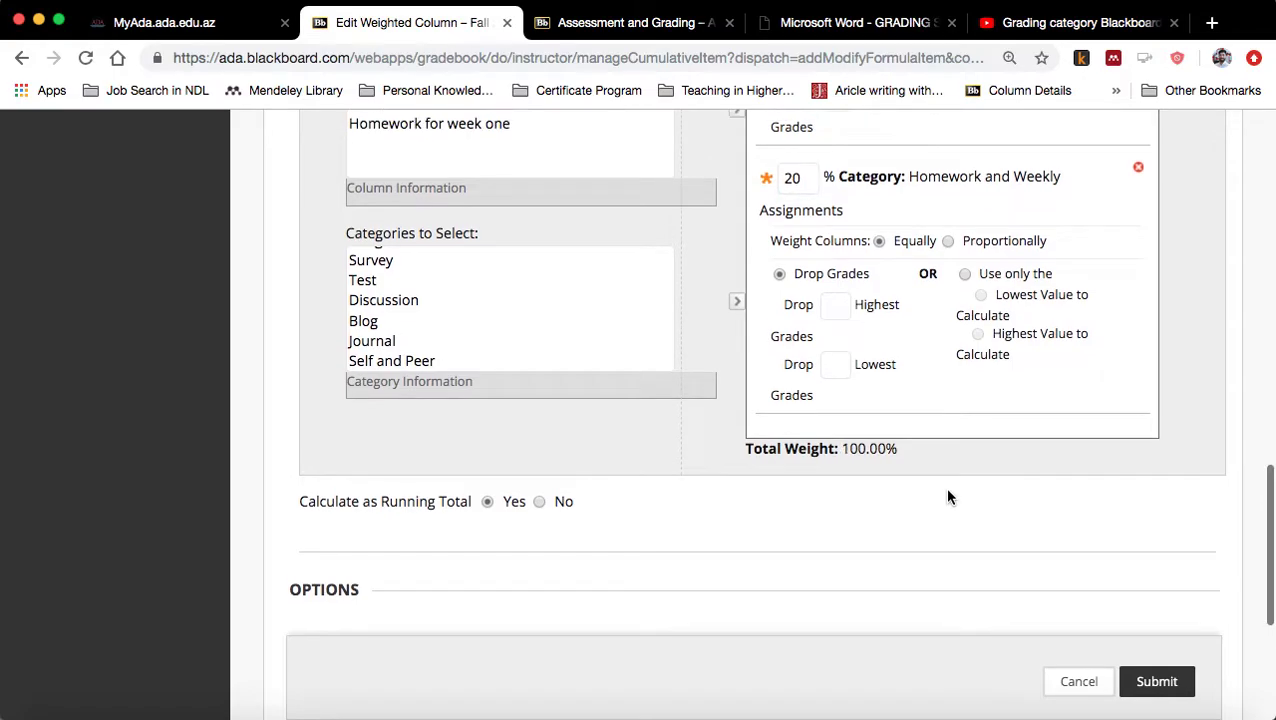
pyautogui.scroll(2, 934, 419)
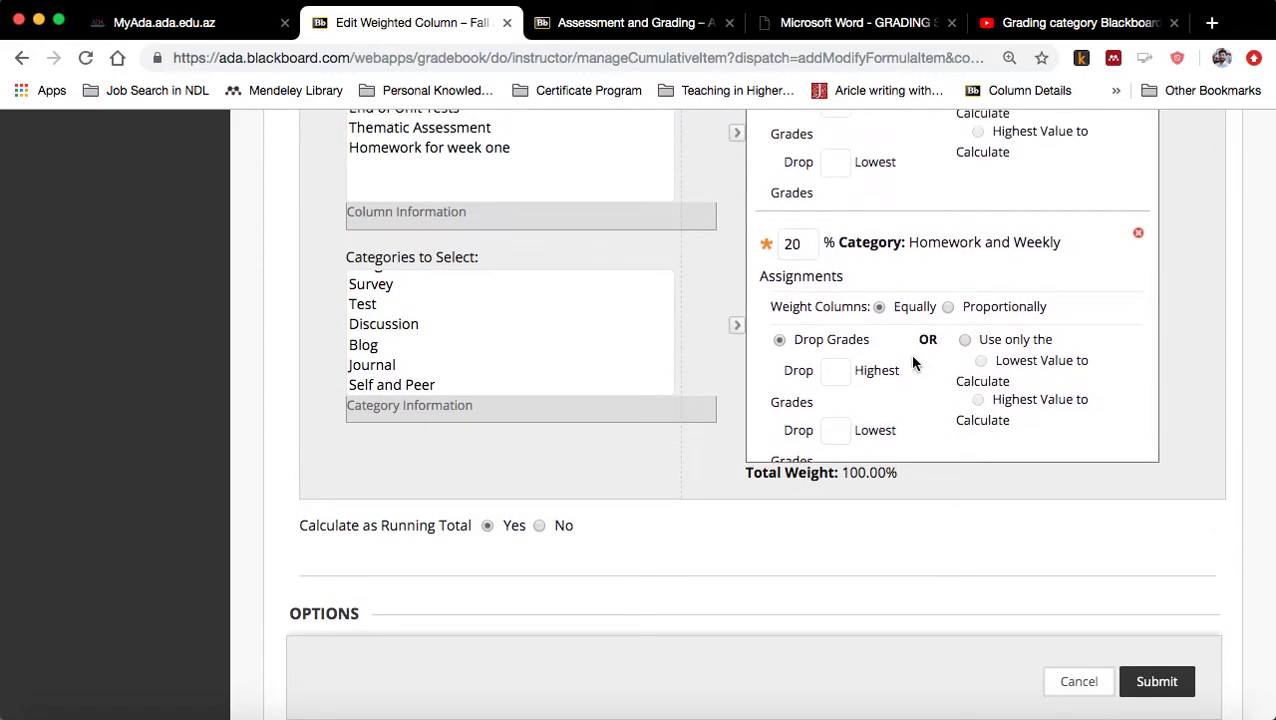
pyautogui.scroll(2, 923, 370)
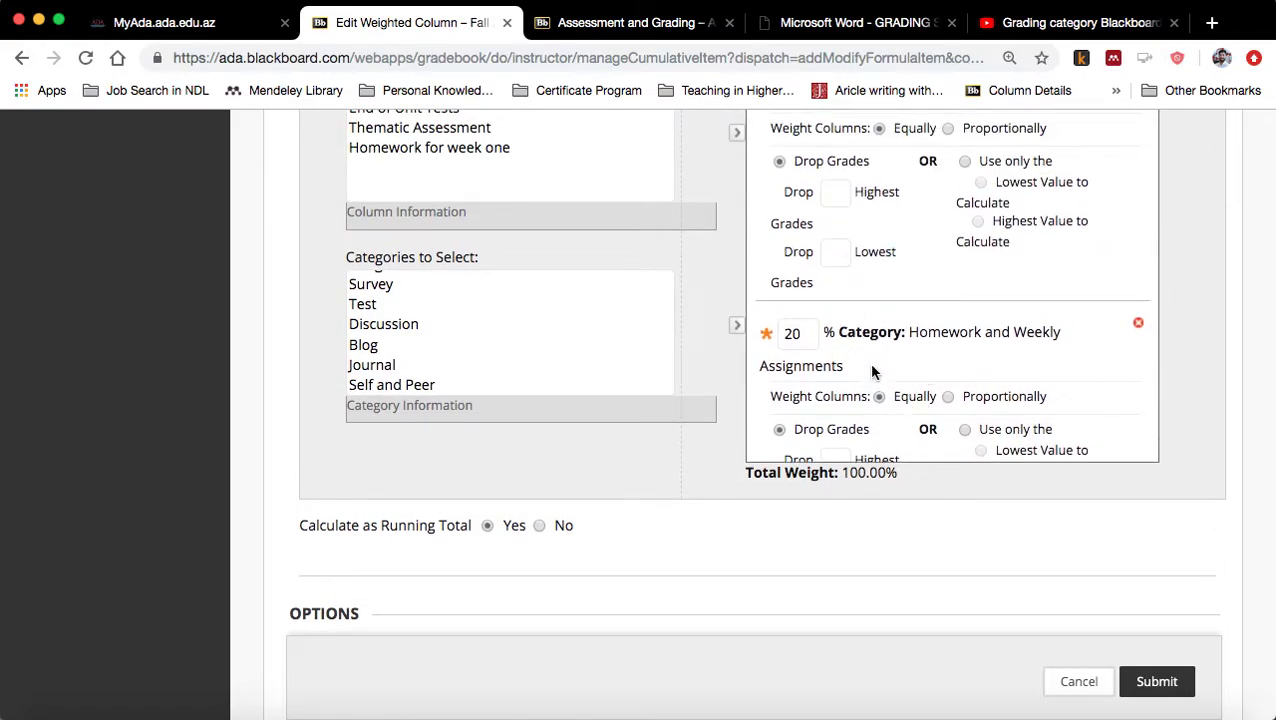
pyautogui.scroll(-1, 908, 400)
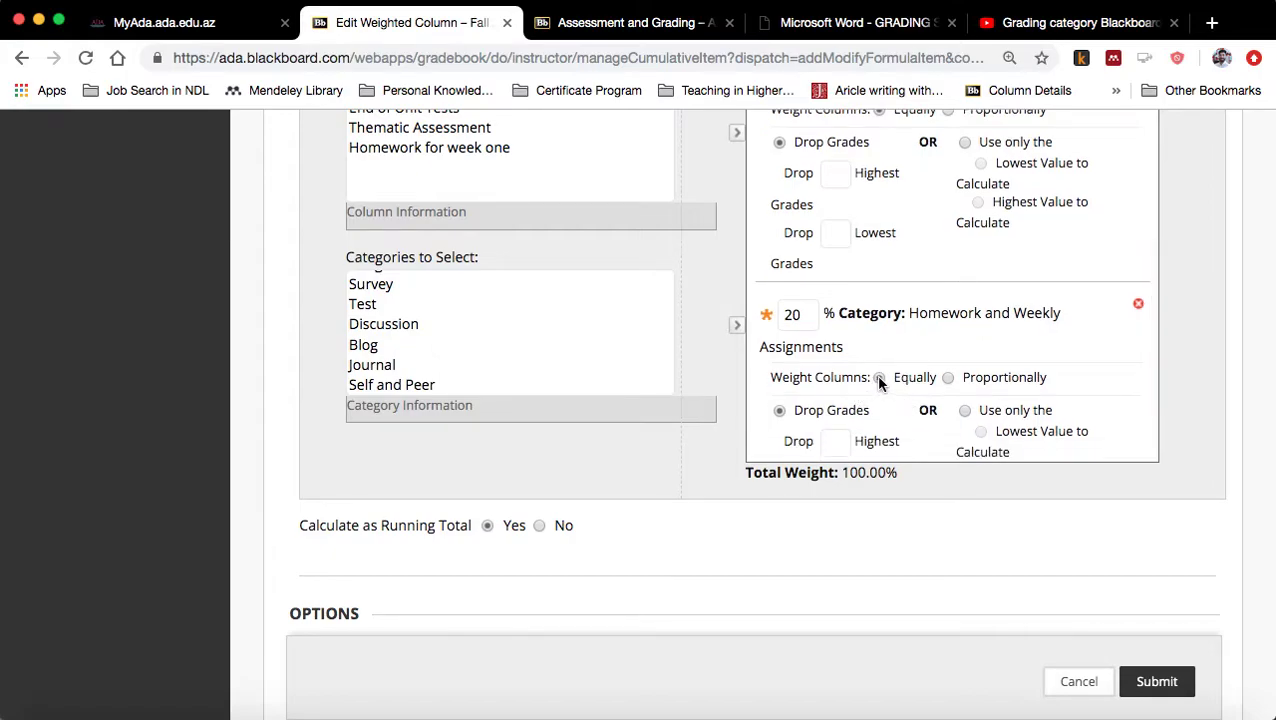
pyautogui.scroll(-1, 879, 384)
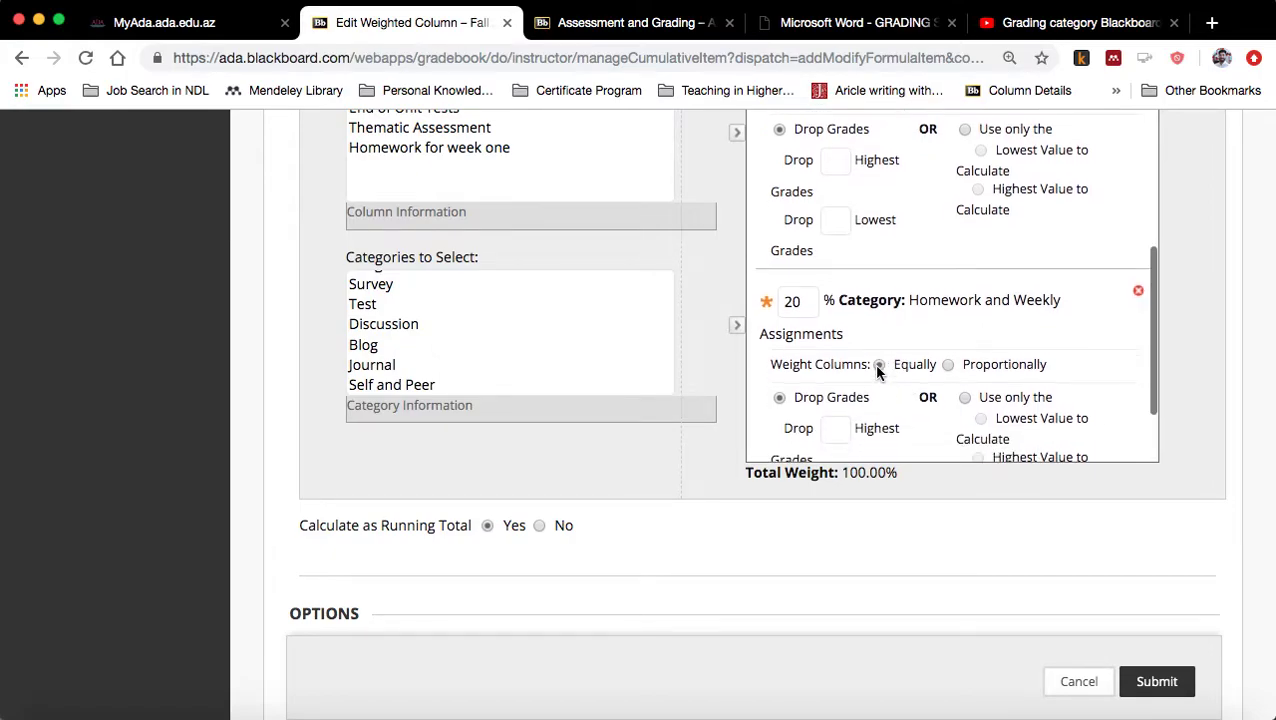
pyautogui.scroll(5, 879, 368)
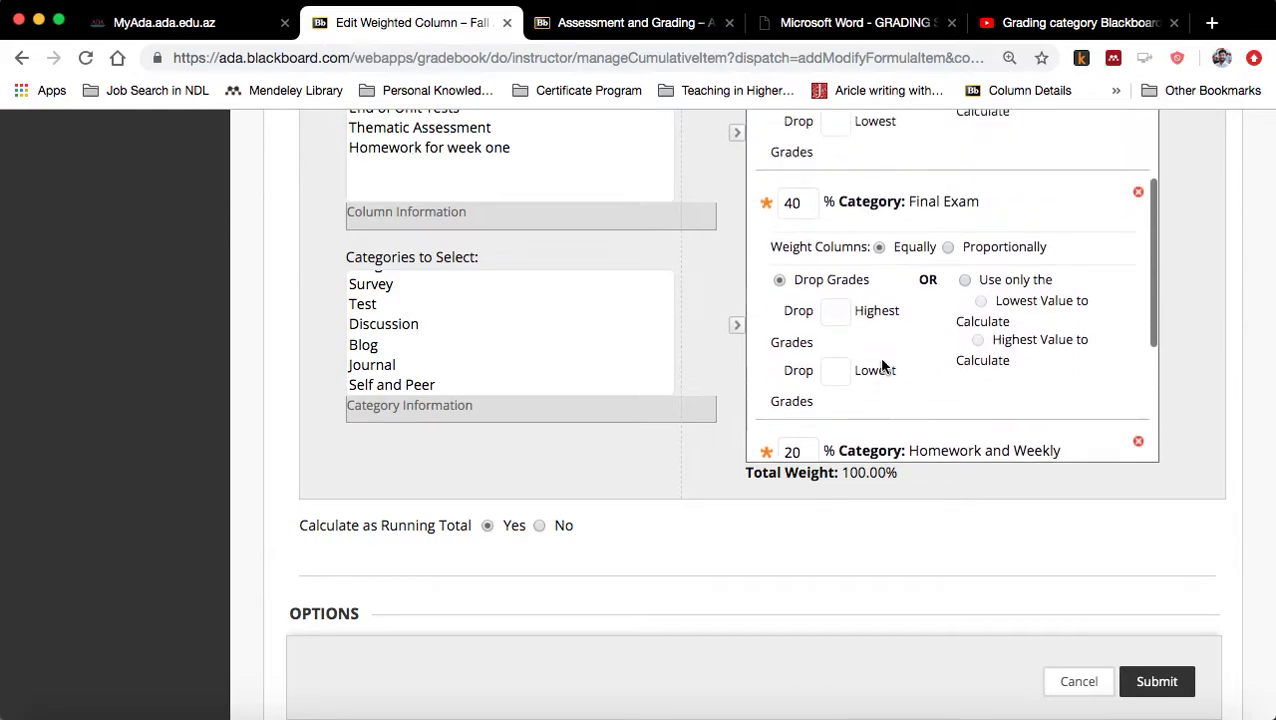
pyautogui.scroll(5, 895, 290)
pyautogui.scroll(2, 896, 258)
pyautogui.scroll(-4, 850, 340)
pyautogui.scroll(-2, 852, 342)
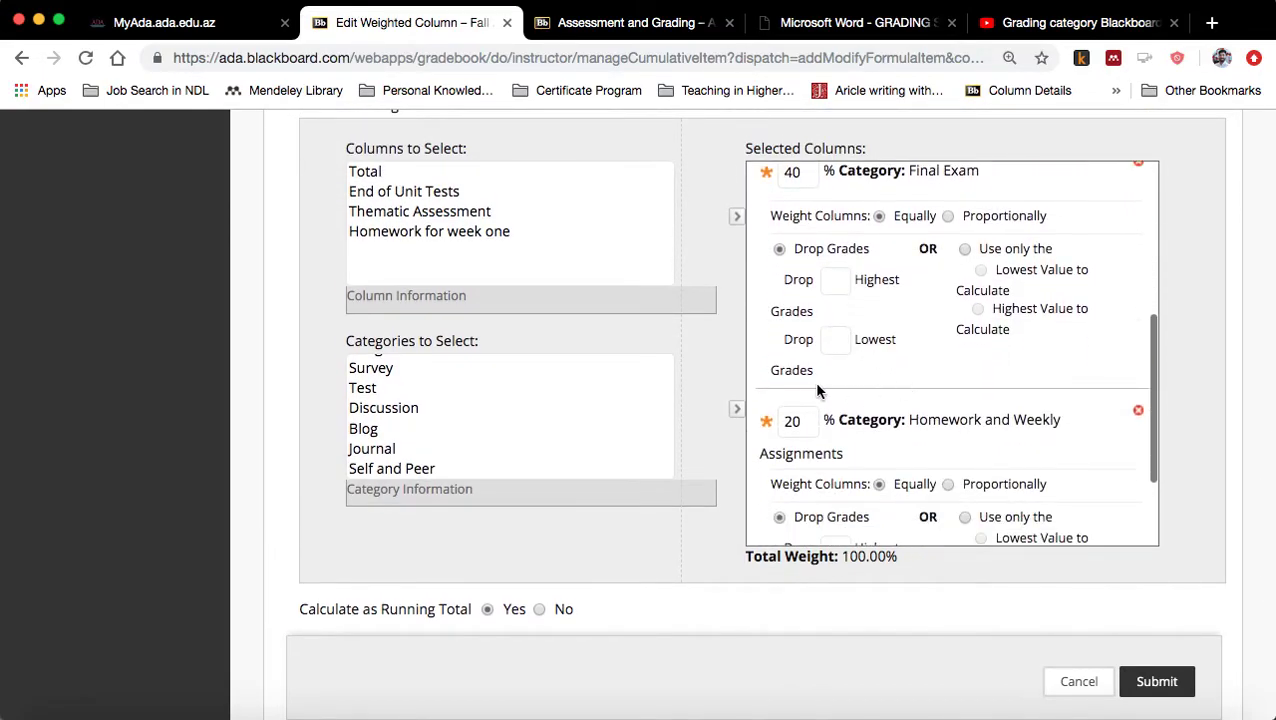
pyautogui.scroll(-3, 861, 342)
pyautogui.scroll(-4, 826, 441)
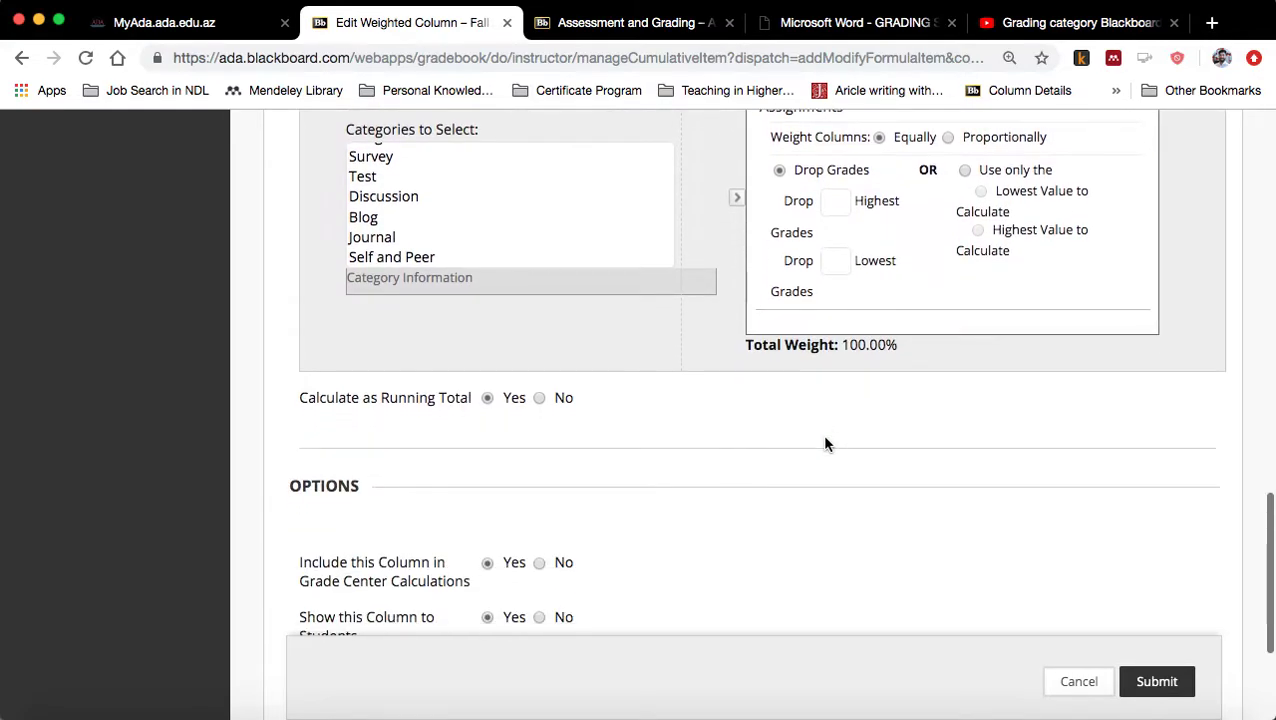
pyautogui.scroll(4, 950, 260)
pyautogui.scroll(5, 957, 353)
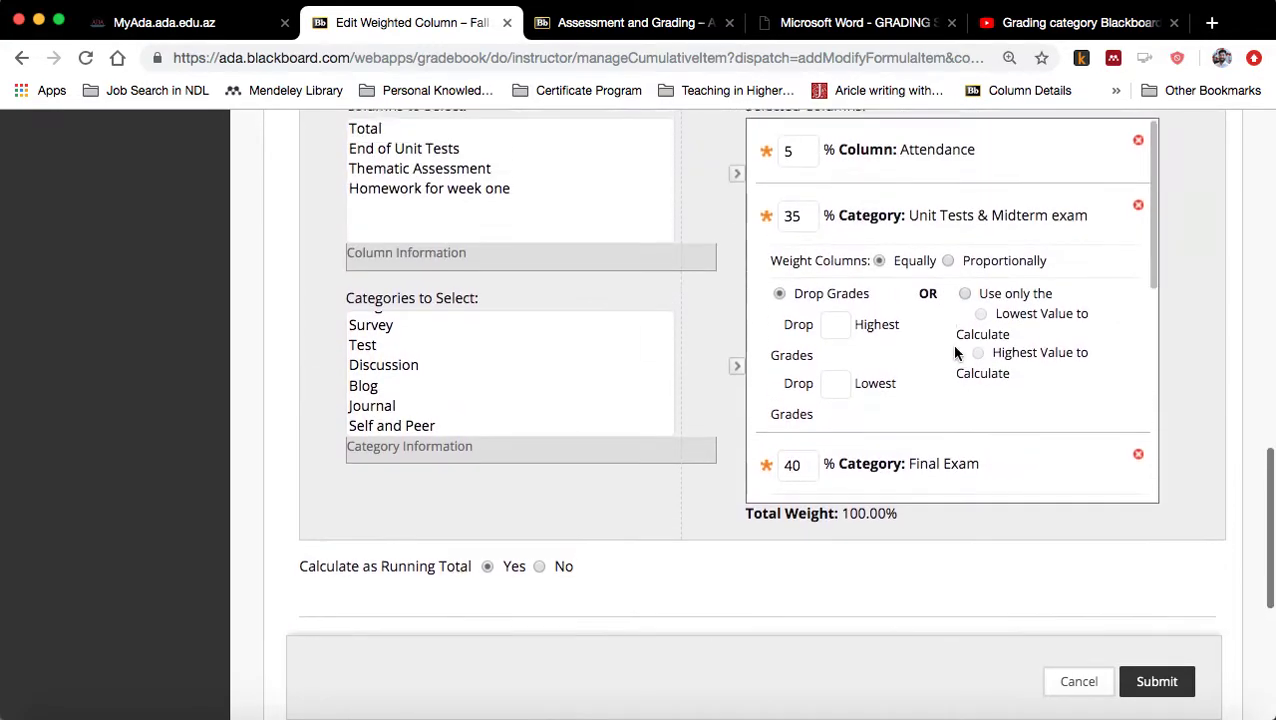
# Submit the edited My Final Grade weighted column
pyautogui.scroll(-4, 957, 360)
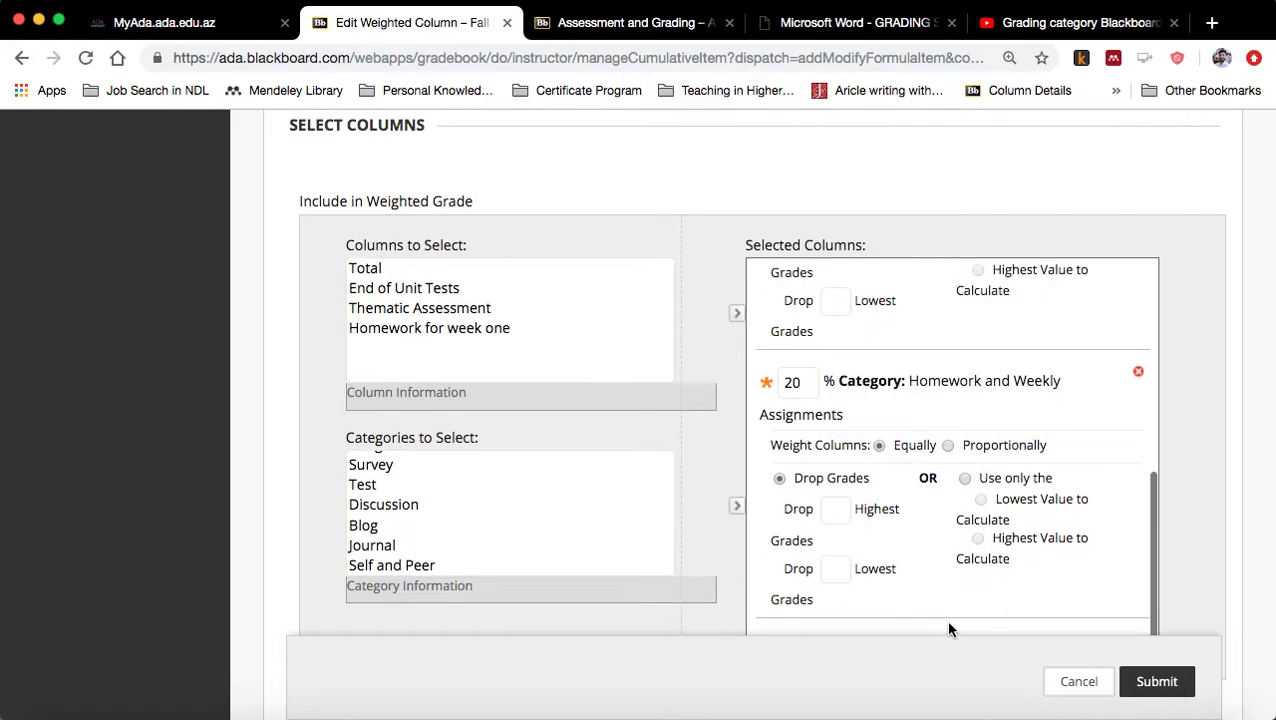
pyautogui.scroll(-4, 945, 619)
pyautogui.click(1159, 686)
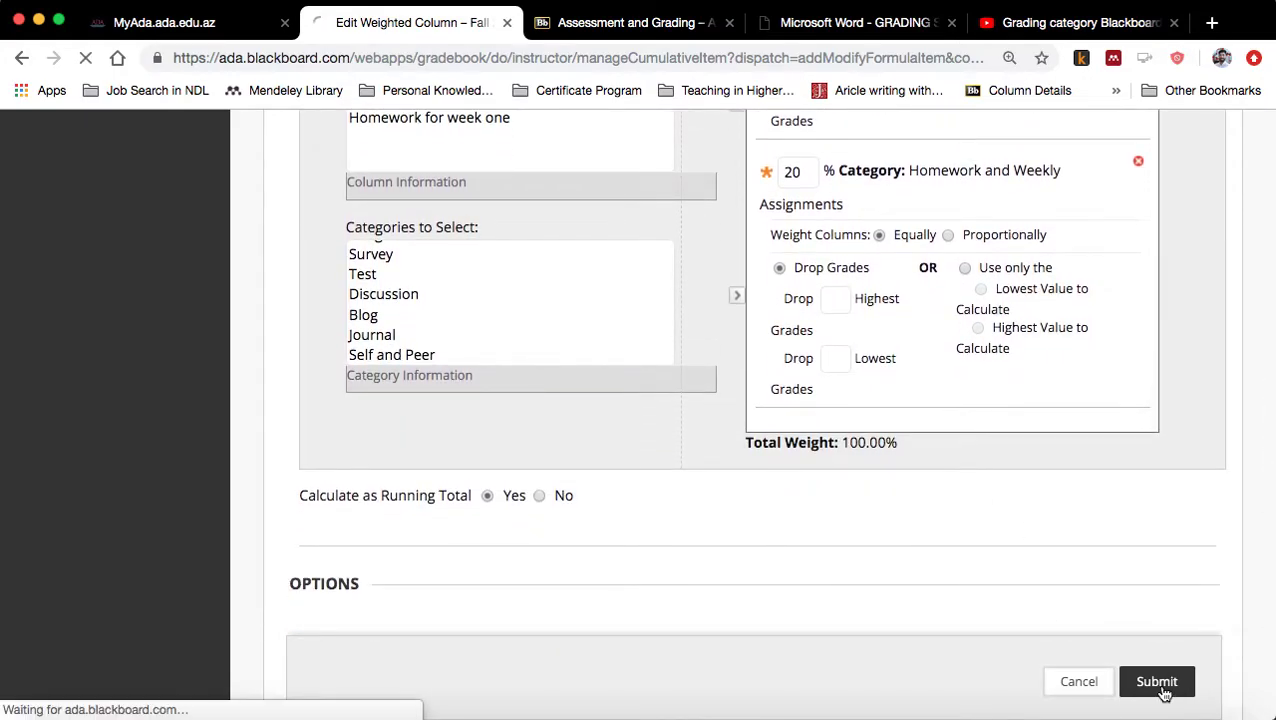
# Edit the End of Unit Tests column and assign it to the Unit Tests & Midterm exam category
pyautogui.scroll(-5, 922, 574)
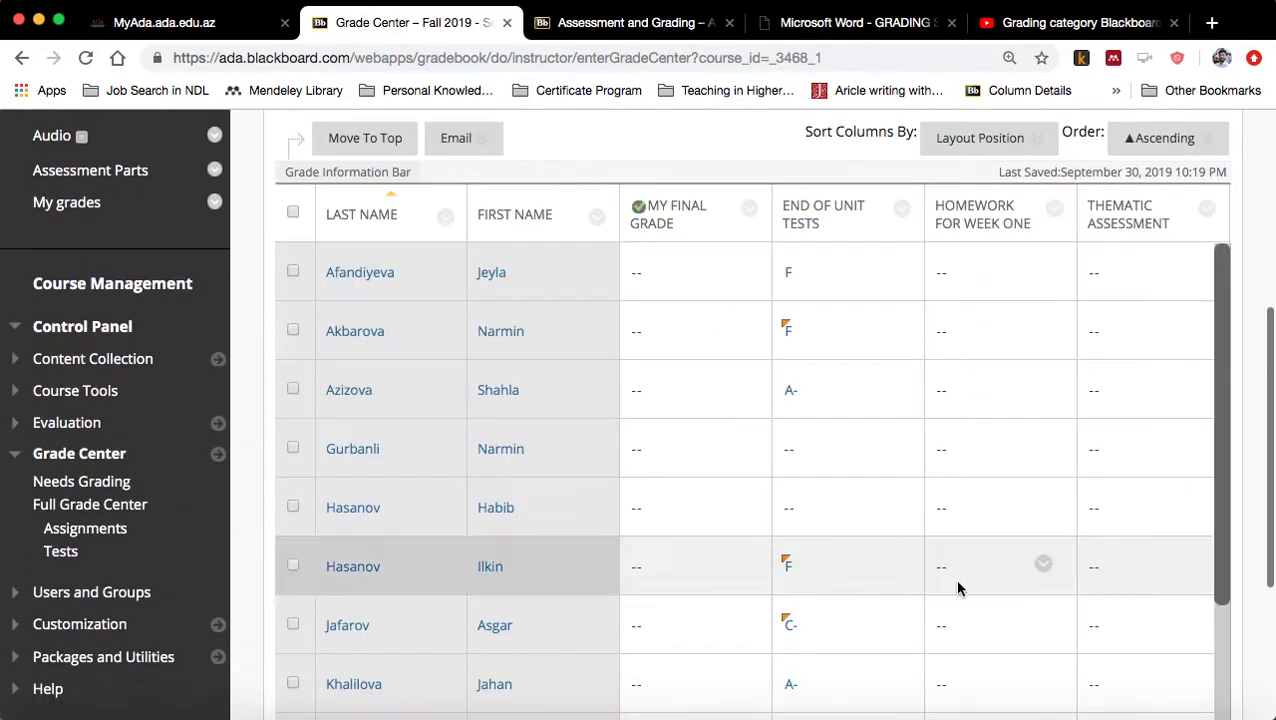
pyautogui.scroll(1, 893, 605)
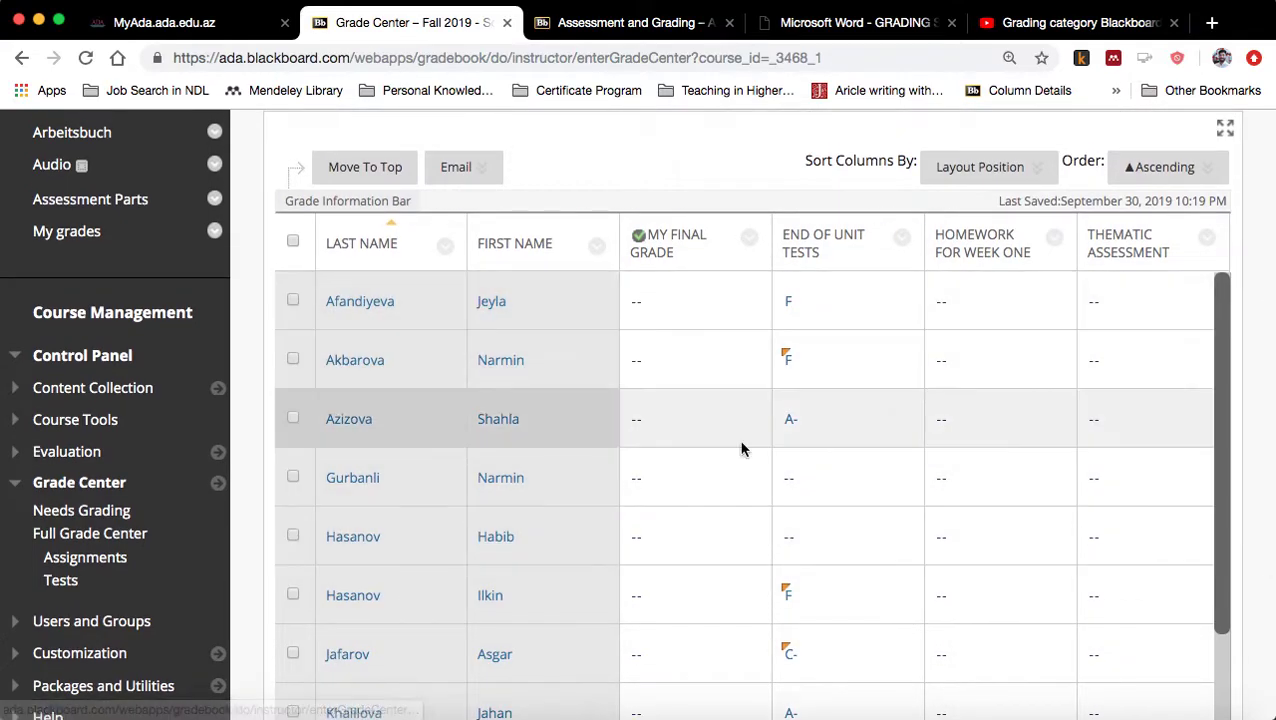
pyautogui.scroll(1, 741, 503)
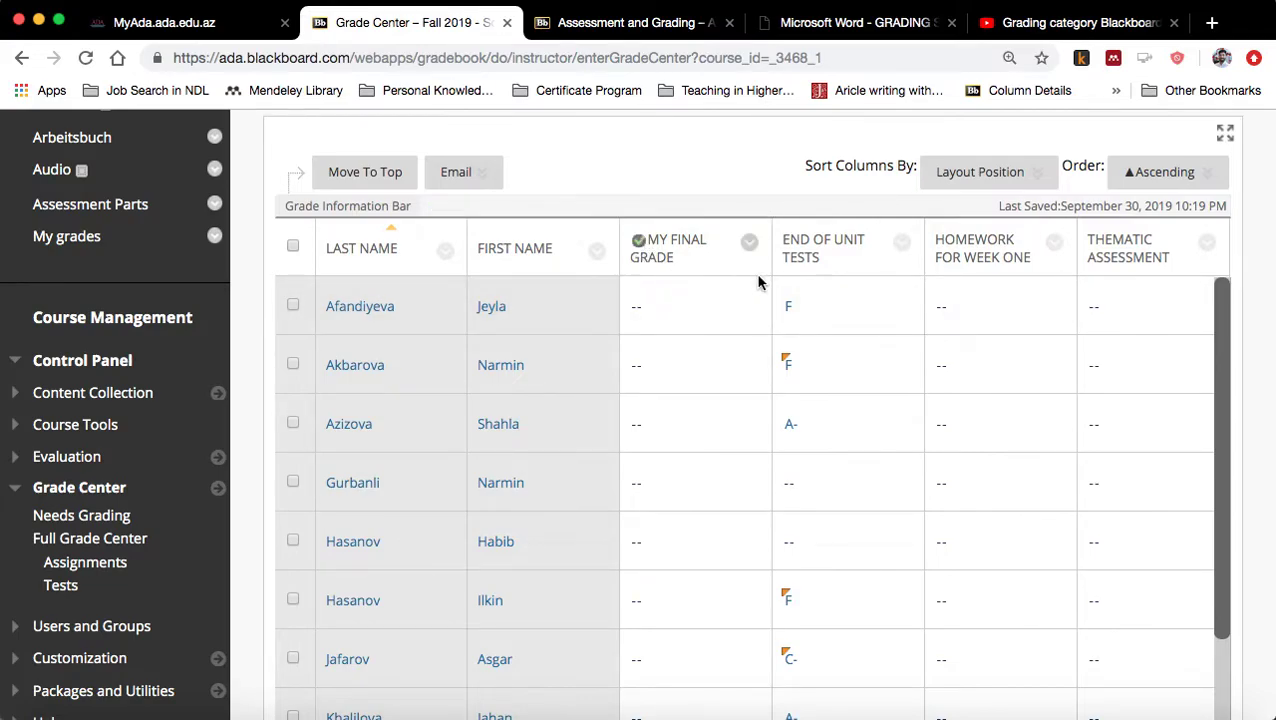
pyautogui.click(902, 248)
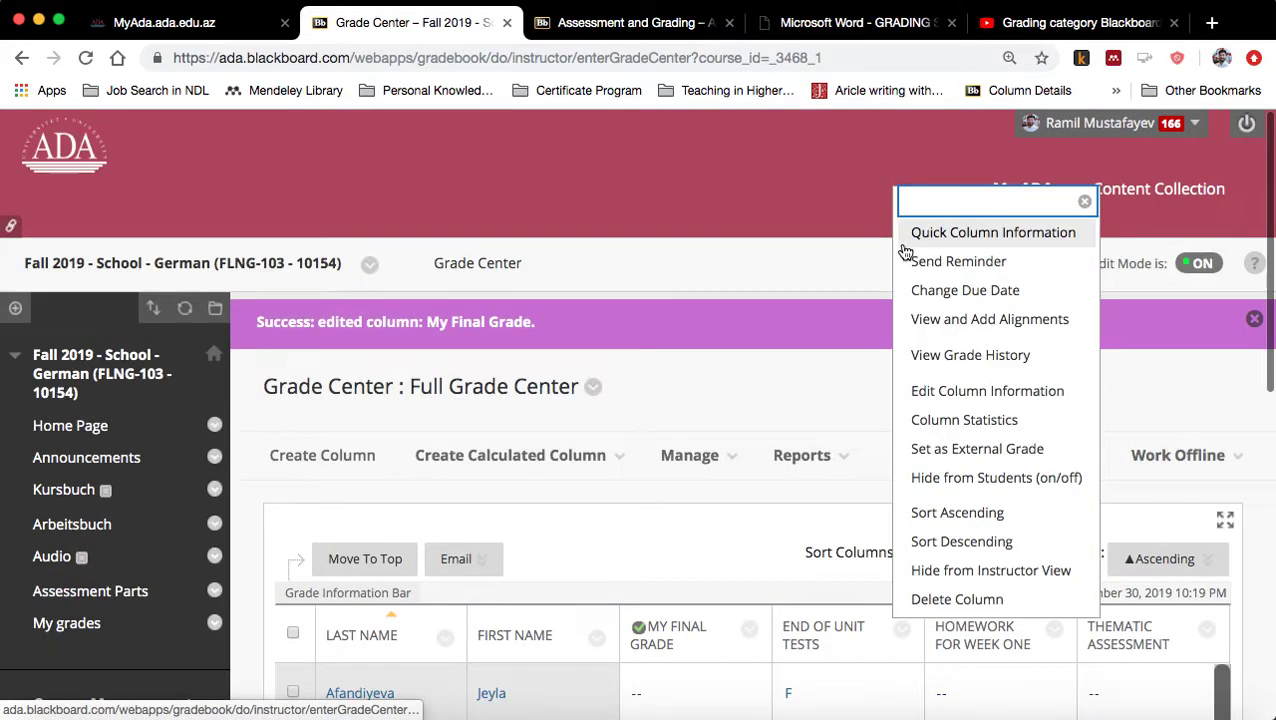
pyautogui.click(957, 393)
pyautogui.scroll(-5, 744, 396)
pyautogui.scroll(-3, 558, 466)
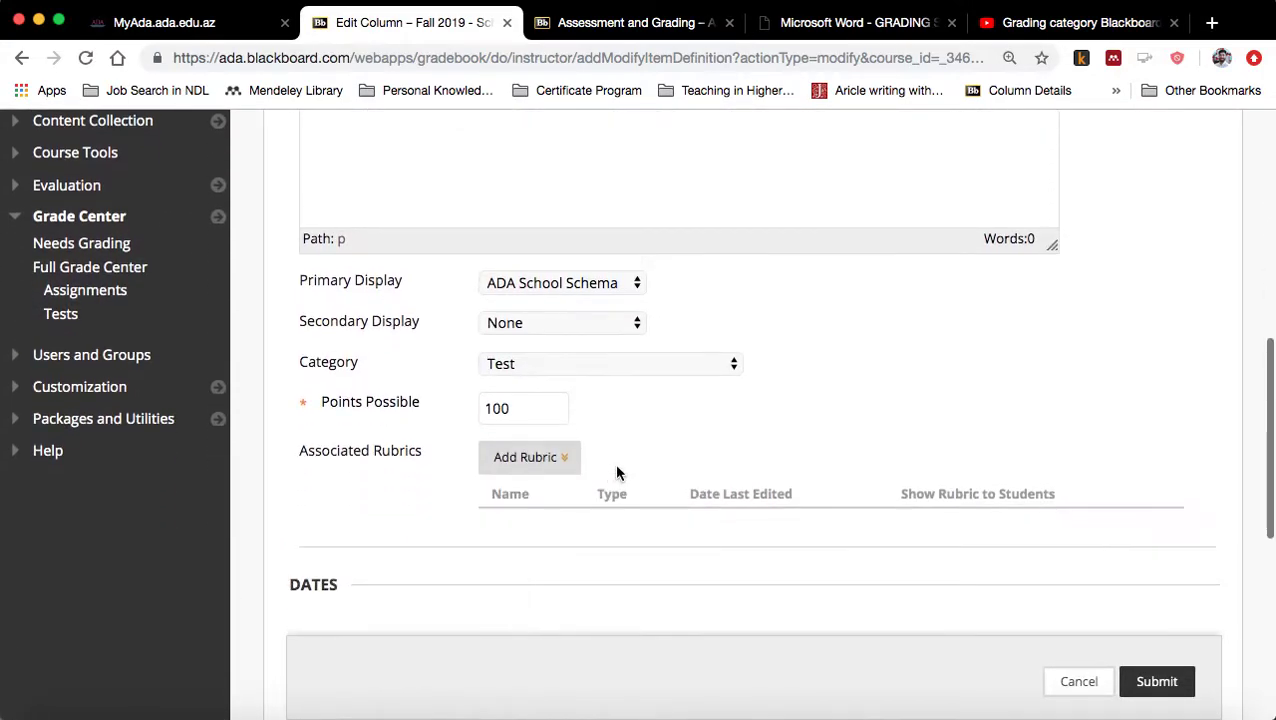
pyautogui.click(598, 367)
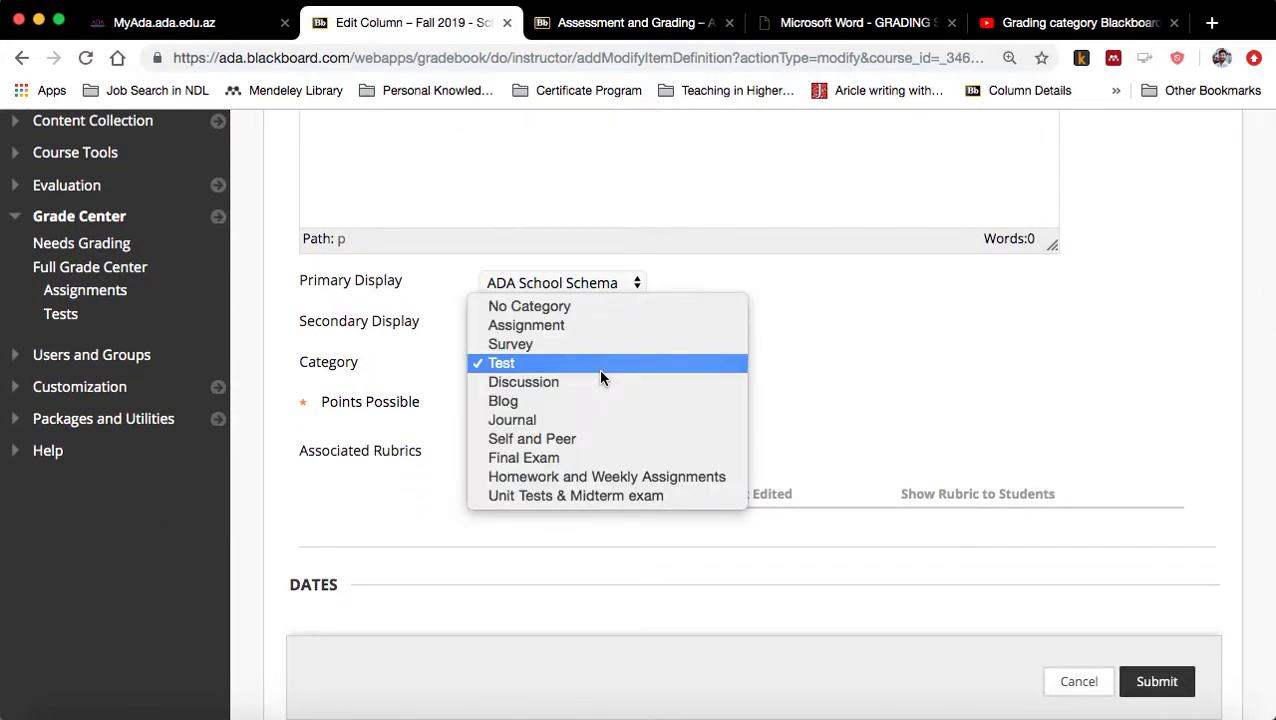
pyautogui.click(619, 477)
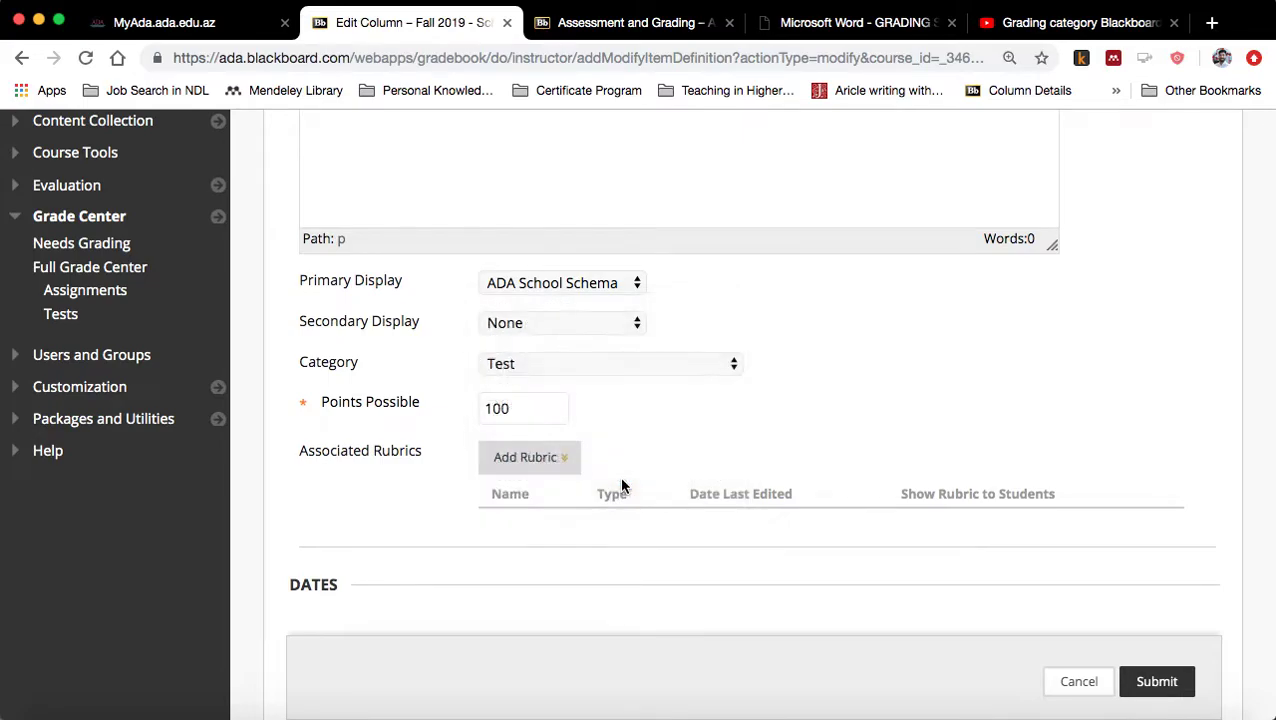
pyautogui.scroll(6, 690, 462)
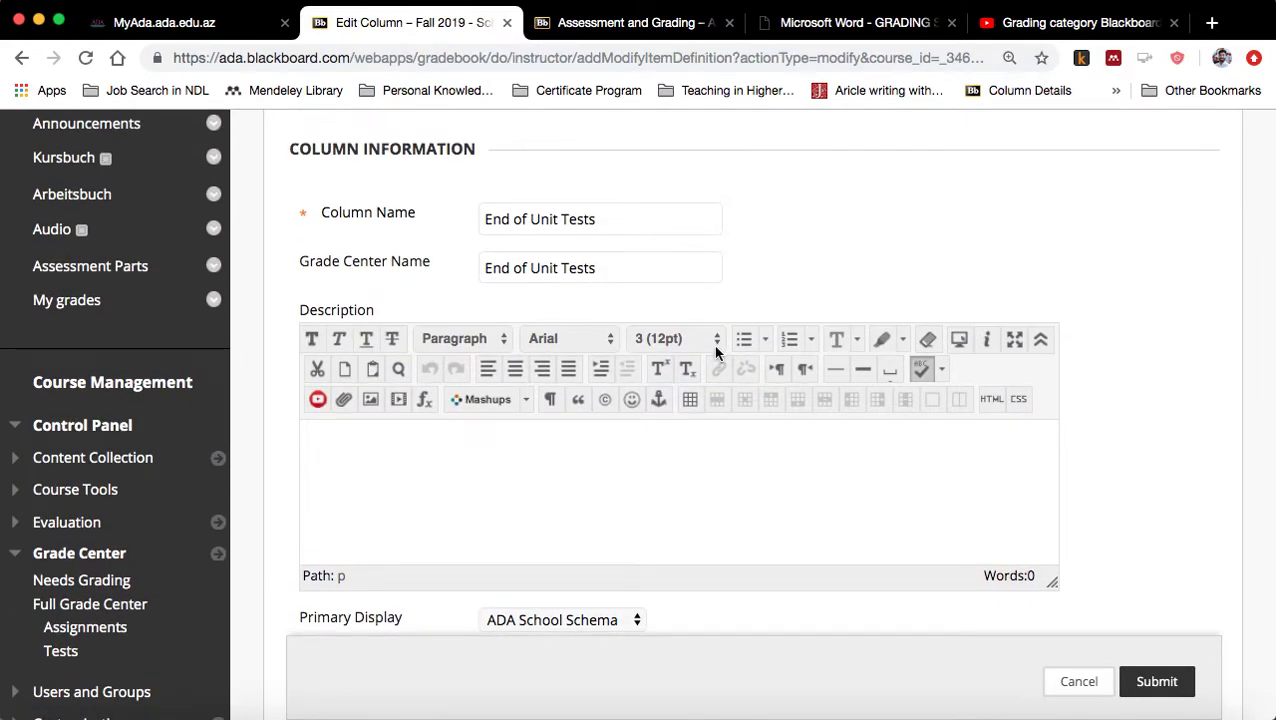
pyautogui.scroll(-6, 713, 350)
pyautogui.click(617, 378)
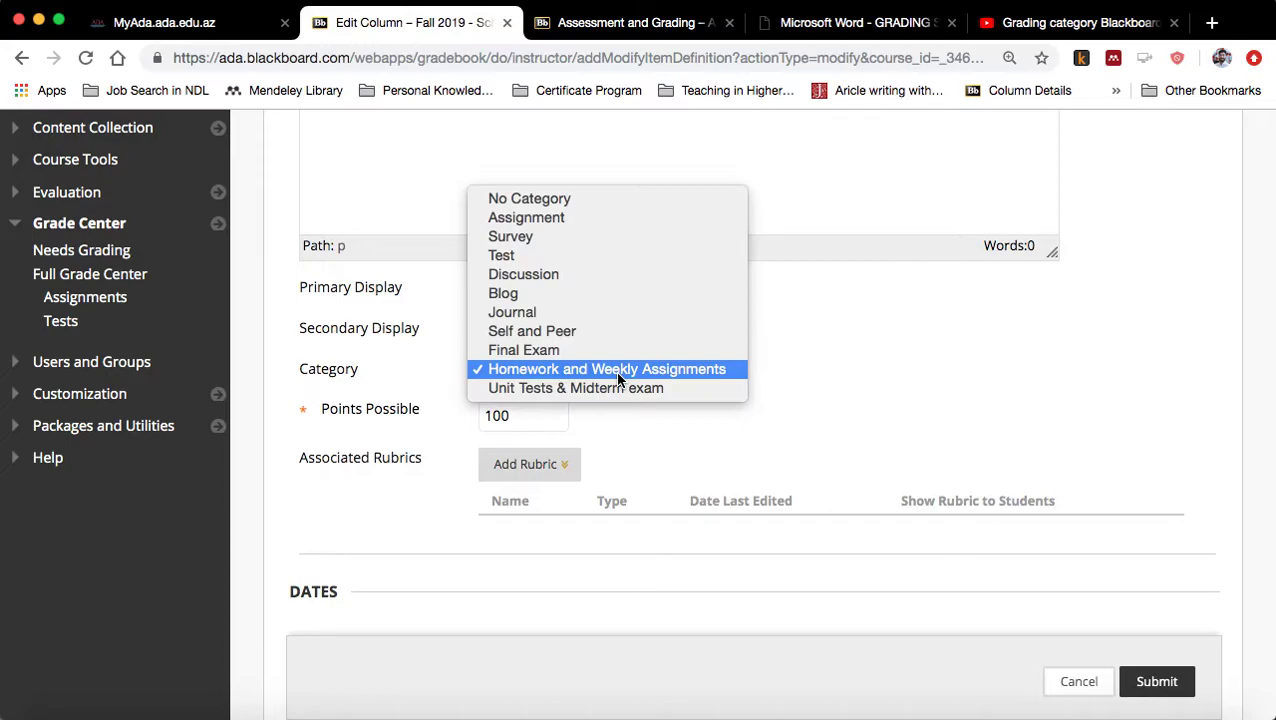
pyautogui.click(624, 388)
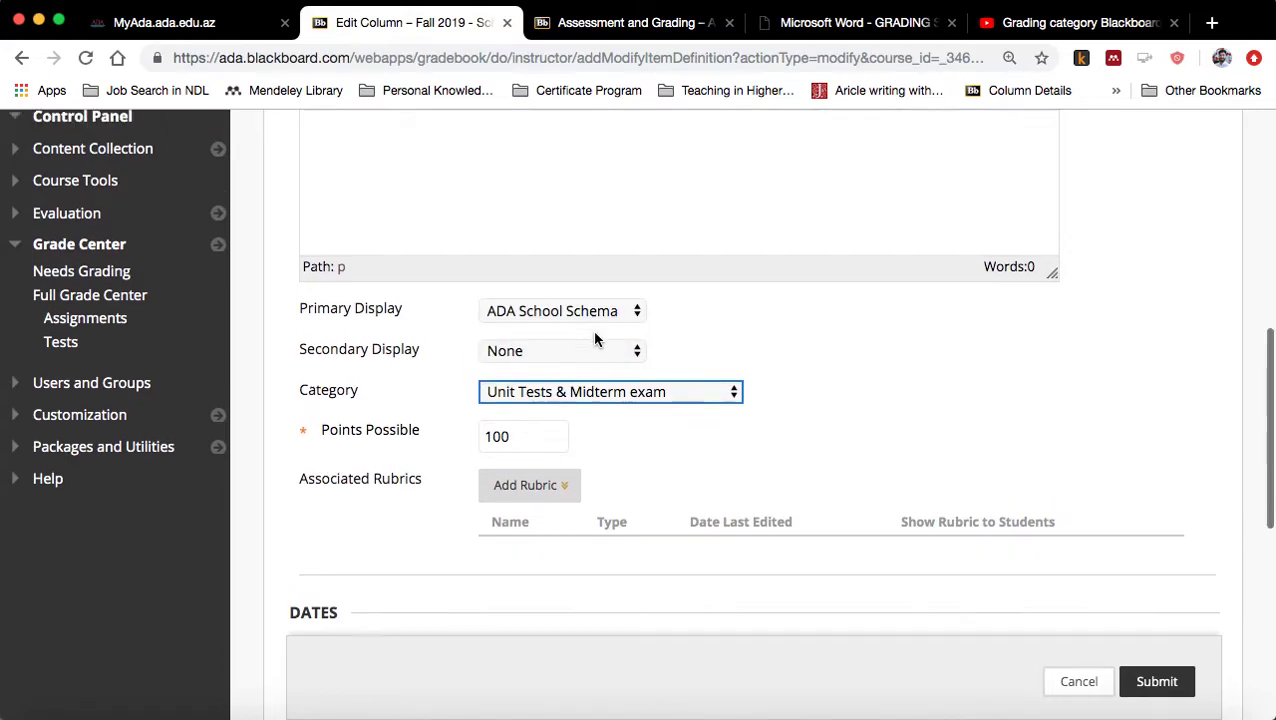
# Rename the End of Unit Tests column to End of Unit Test 1 and submit the column changes
pyautogui.scroll(6, 601, 308)
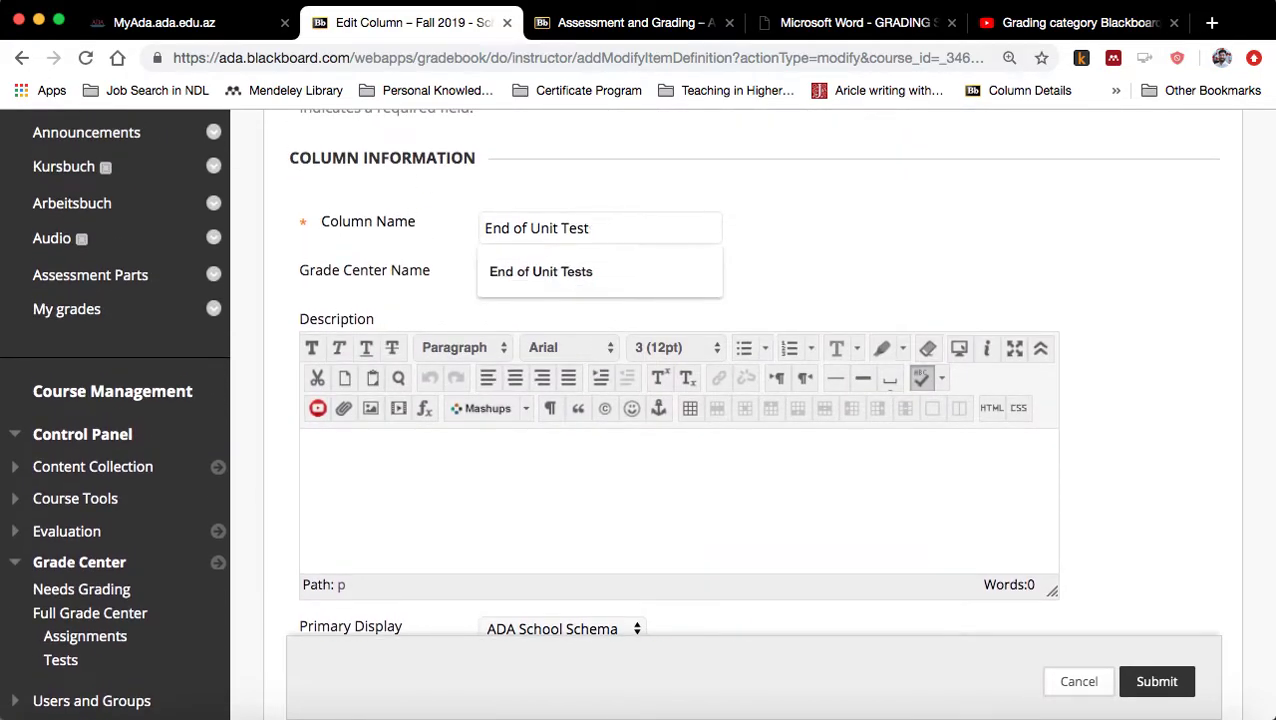
pyautogui.scroll(-8, 831, 270)
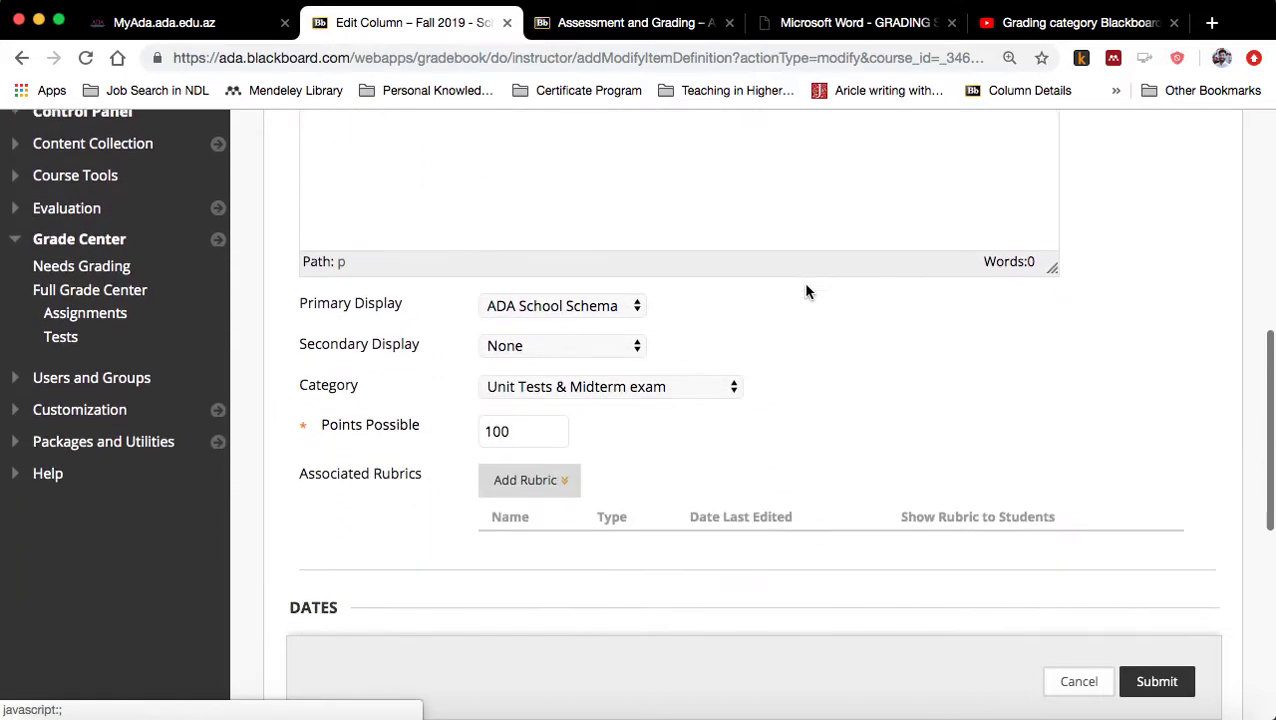
pyautogui.scroll(-1, 831, 422)
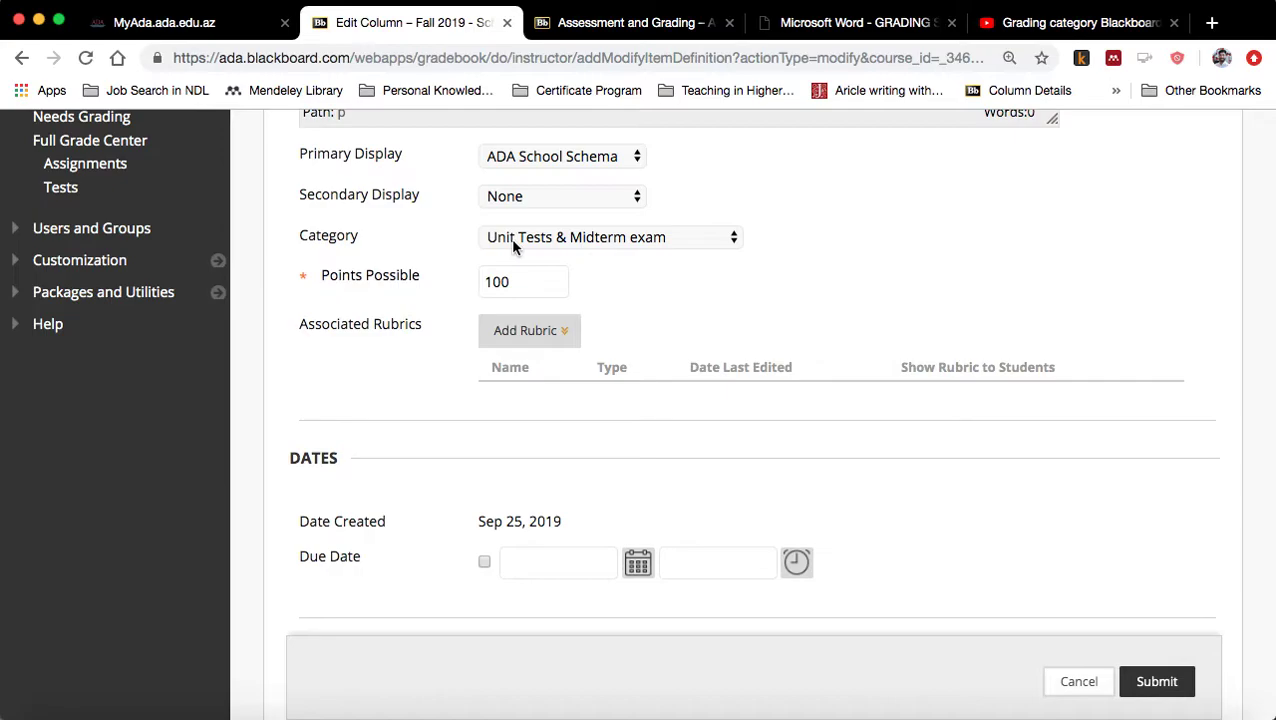
pyautogui.scroll(-6, 729, 340)
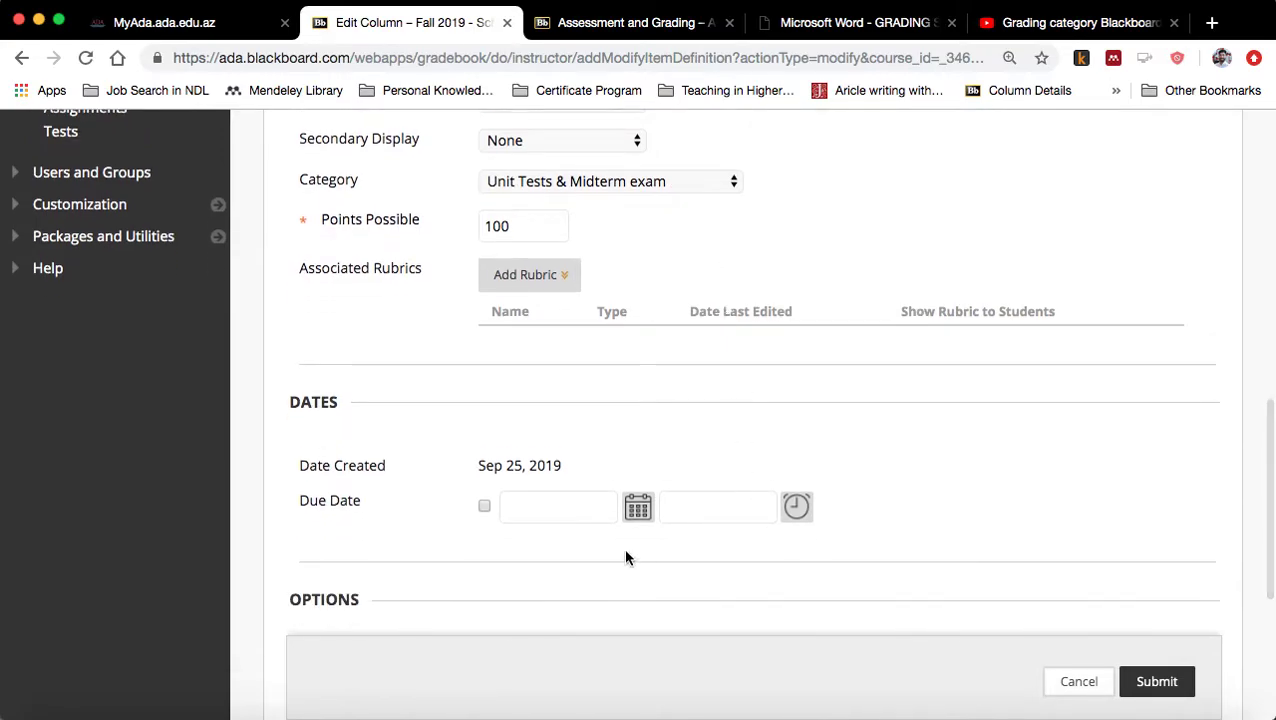
pyautogui.scroll(-3, 565, 521)
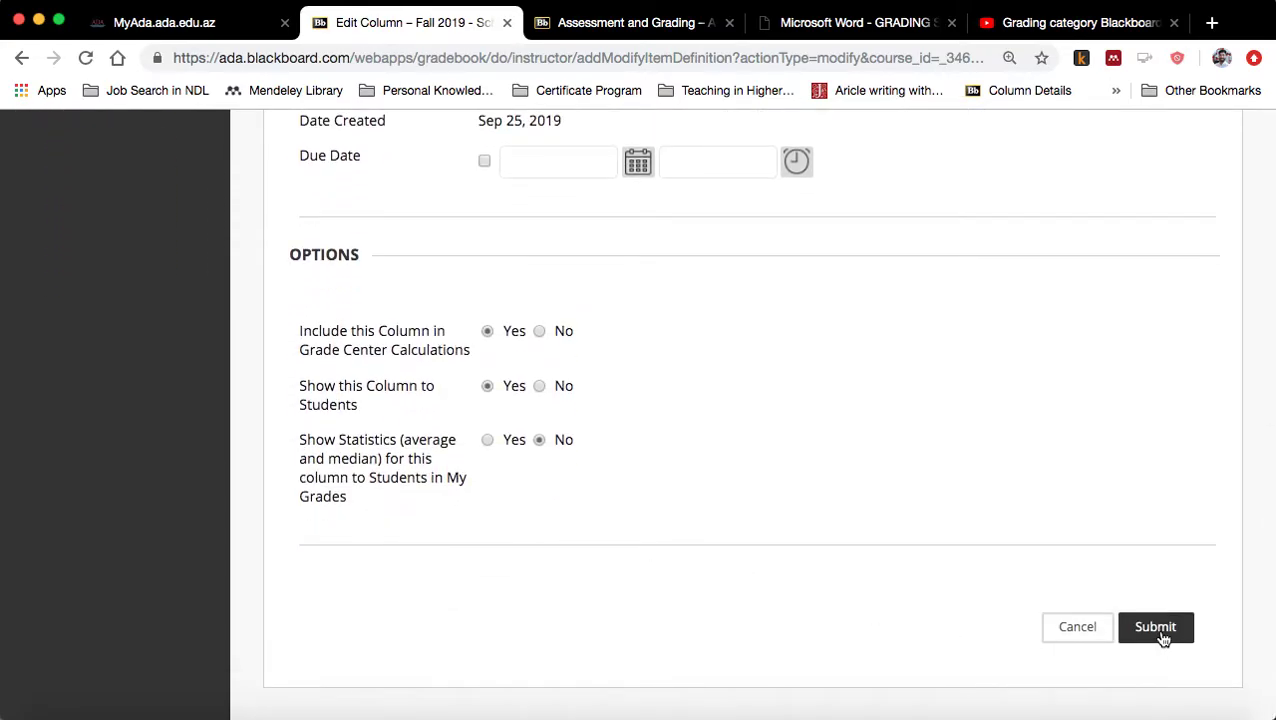
# Assign the Homework for week one column to the Homework and Weekly Assignments category and submit the change
pyautogui.scroll(-5, 970, 425)
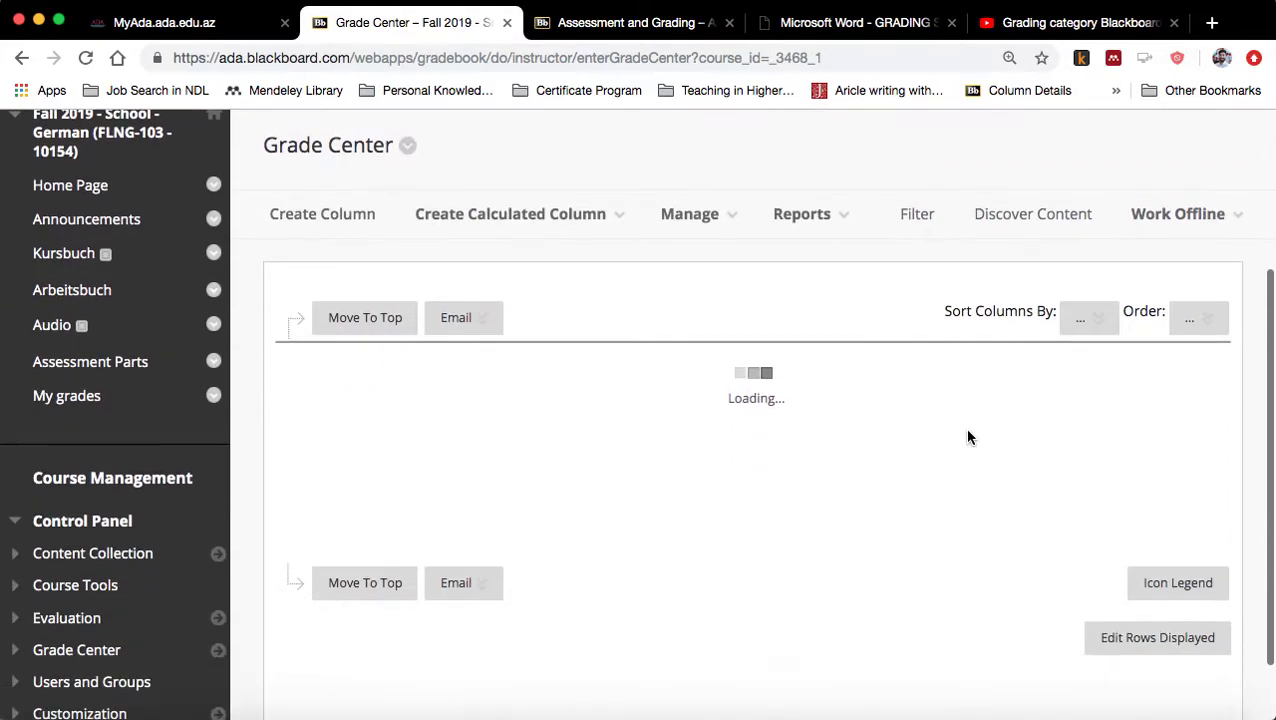
pyautogui.scroll(-3, 869, 483)
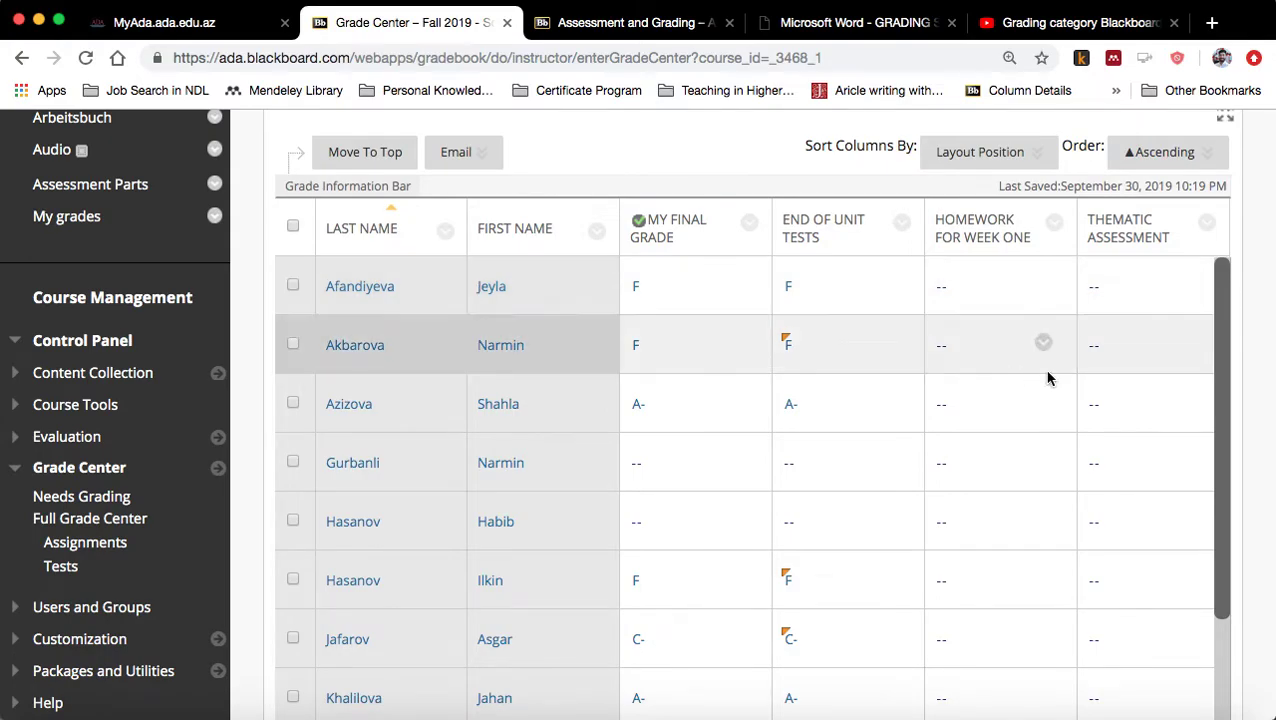
pyautogui.click(1054, 221)
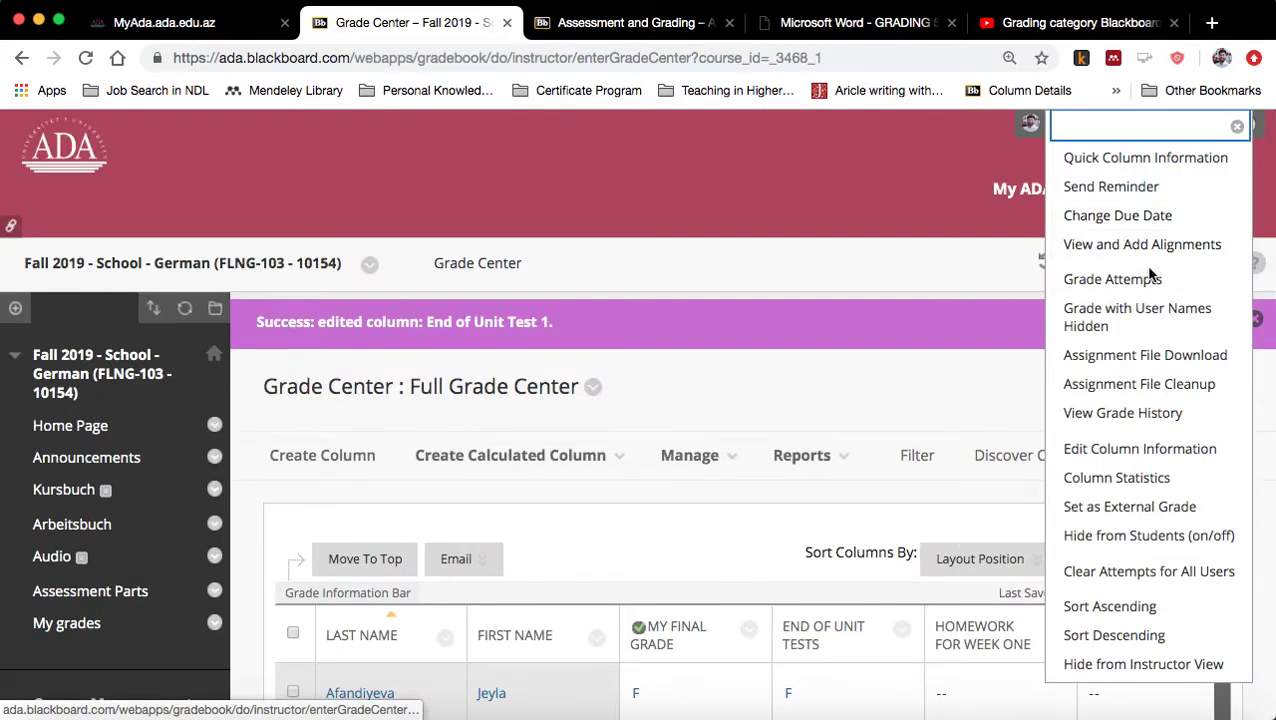
pyautogui.click(1138, 452)
pyautogui.scroll(-3, 863, 470)
pyautogui.scroll(-5, 861, 470)
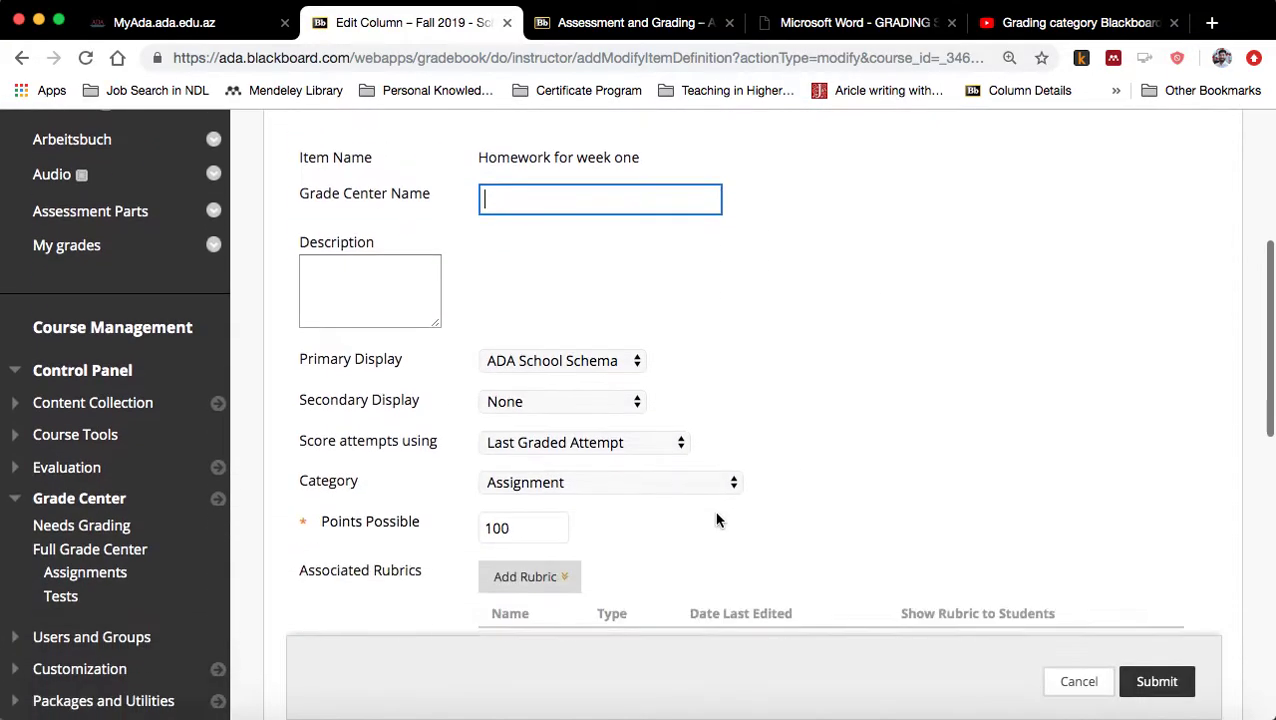
pyautogui.click(604, 462)
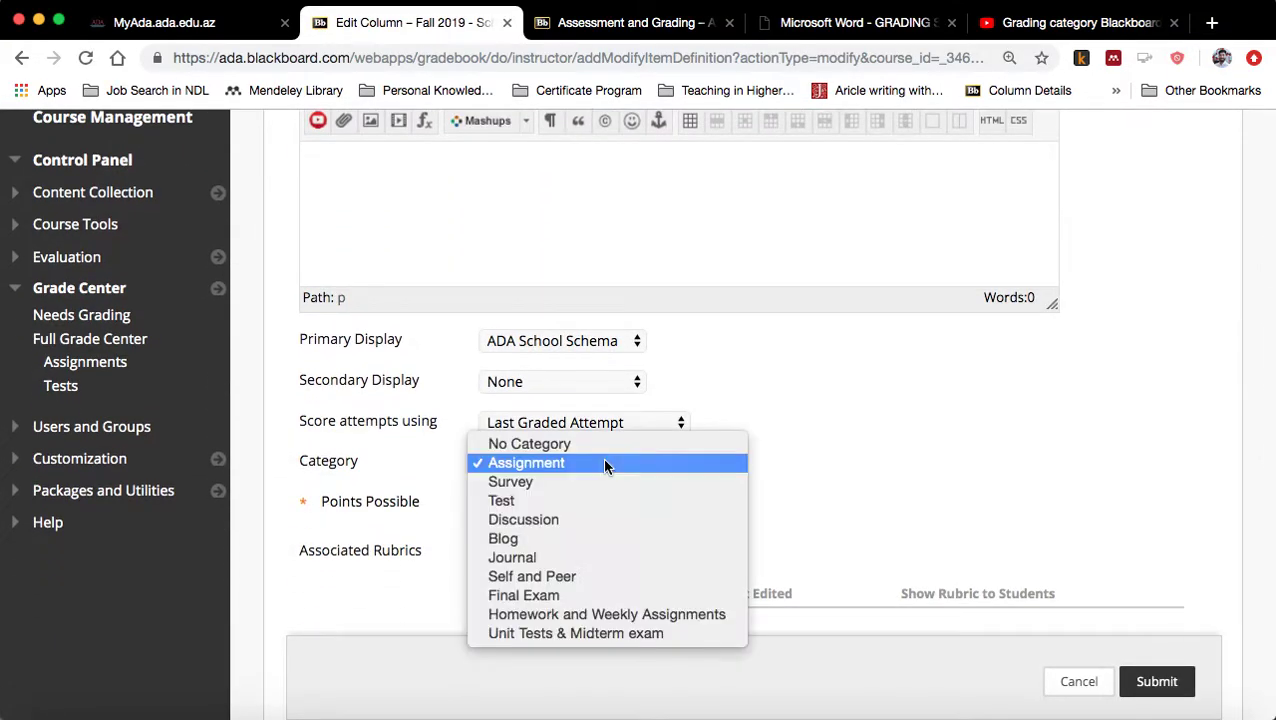
pyautogui.click(630, 616)
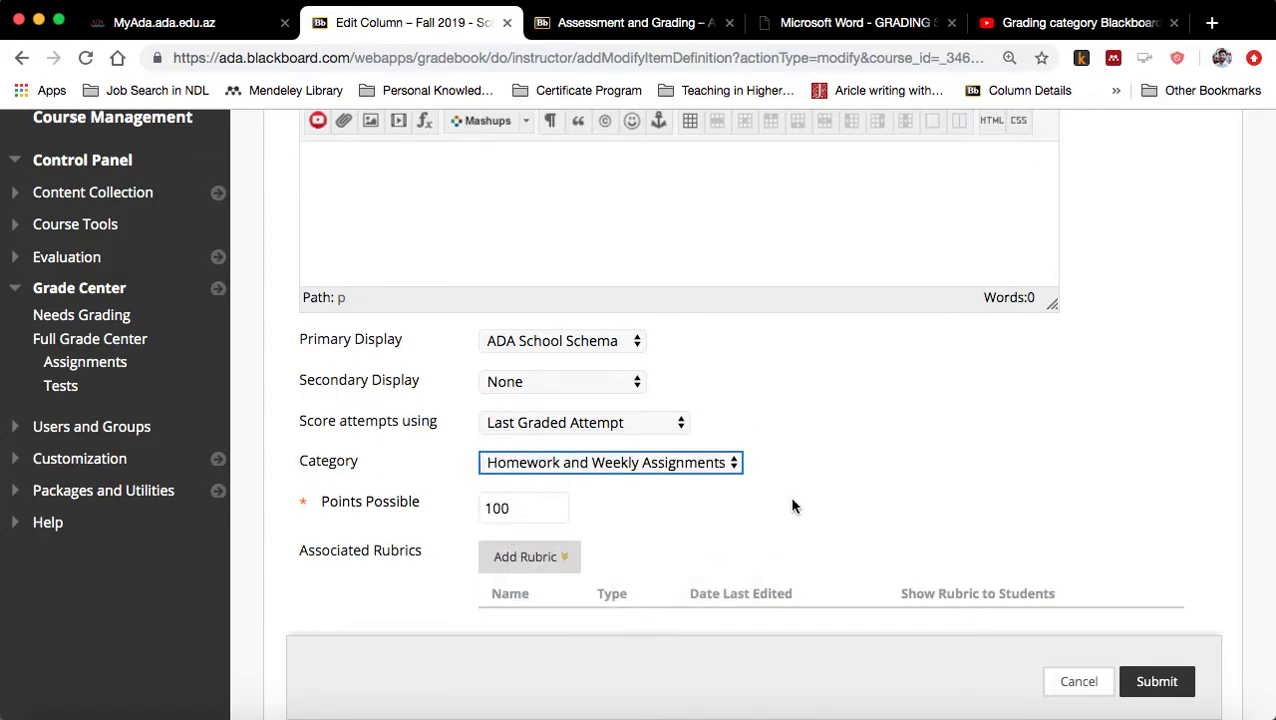
pyautogui.scroll(-3, 812, 506)
pyautogui.scroll(-5, 790, 380)
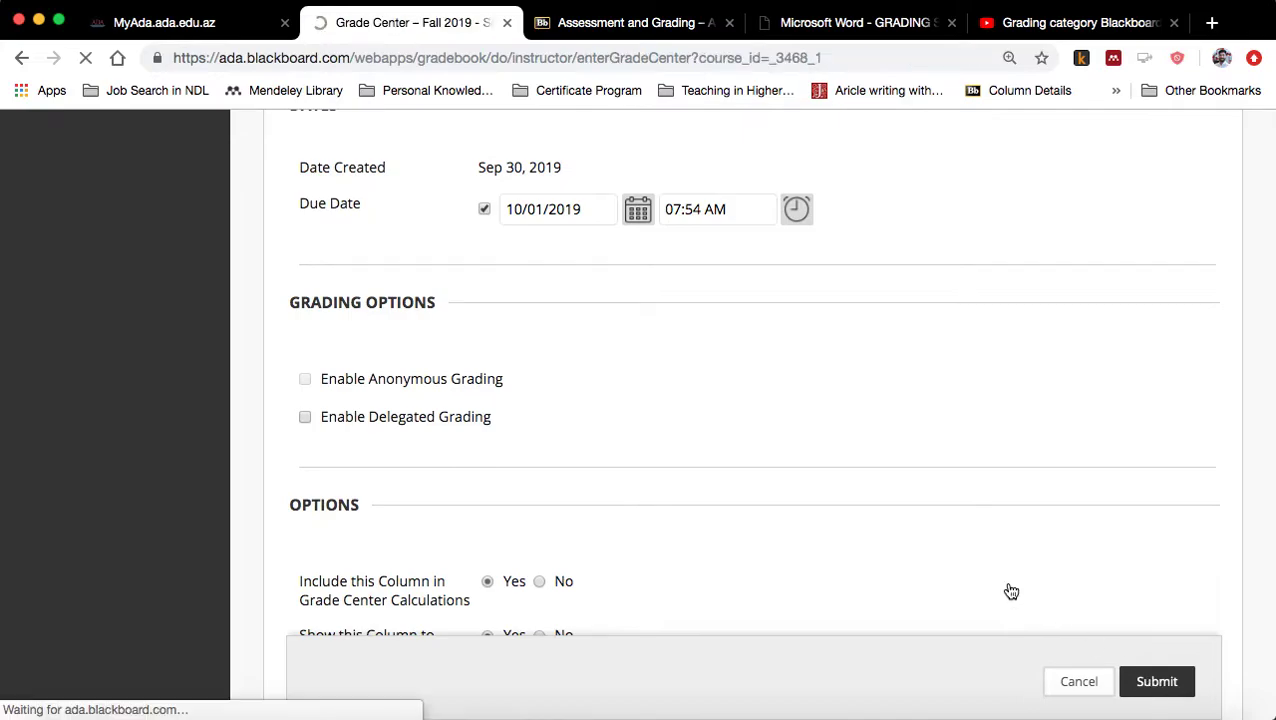
# Open the My Final Grade weighted column, review its selected categories and weights, and leave without submitting
pyautogui.scroll(-5, 926, 584)
pyautogui.scroll(-1, 826, 412)
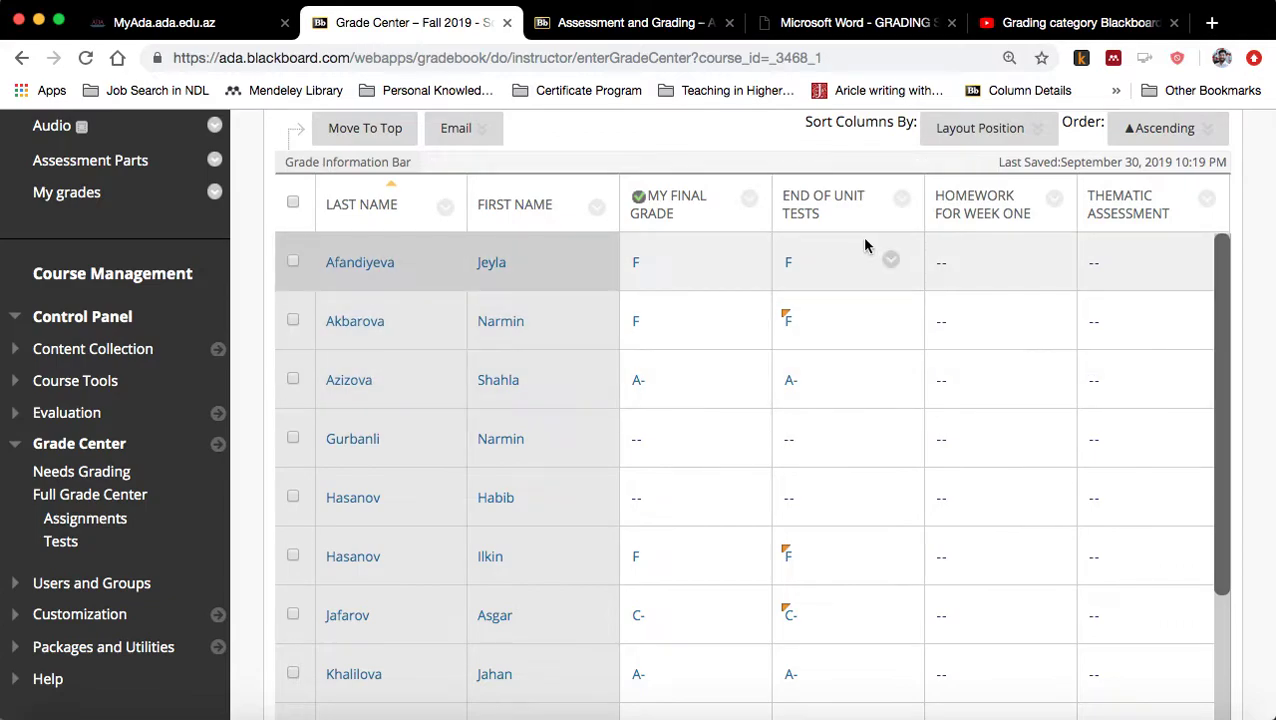
pyautogui.click(749, 199)
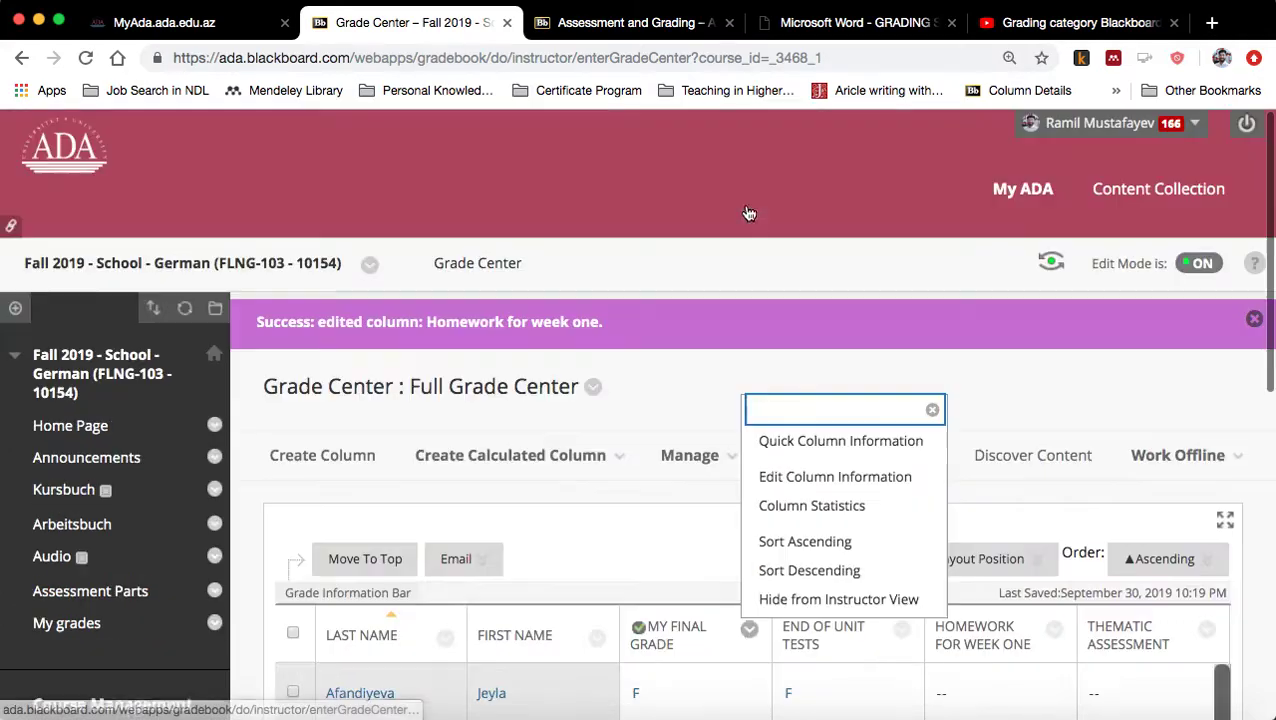
pyautogui.click(757, 477)
pyautogui.scroll(-10, 697, 499)
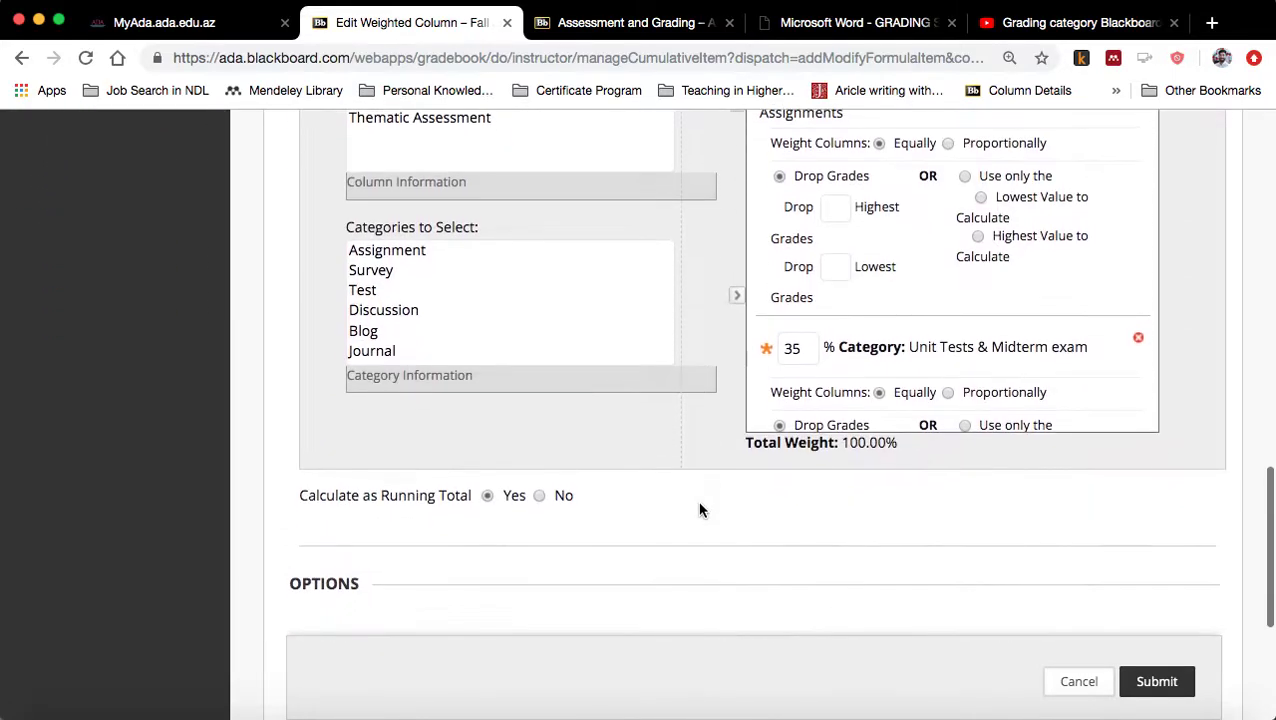
pyautogui.scroll(3, 700, 509)
pyautogui.scroll(-2, 904, 436)
pyautogui.scroll(-5, 904, 436)
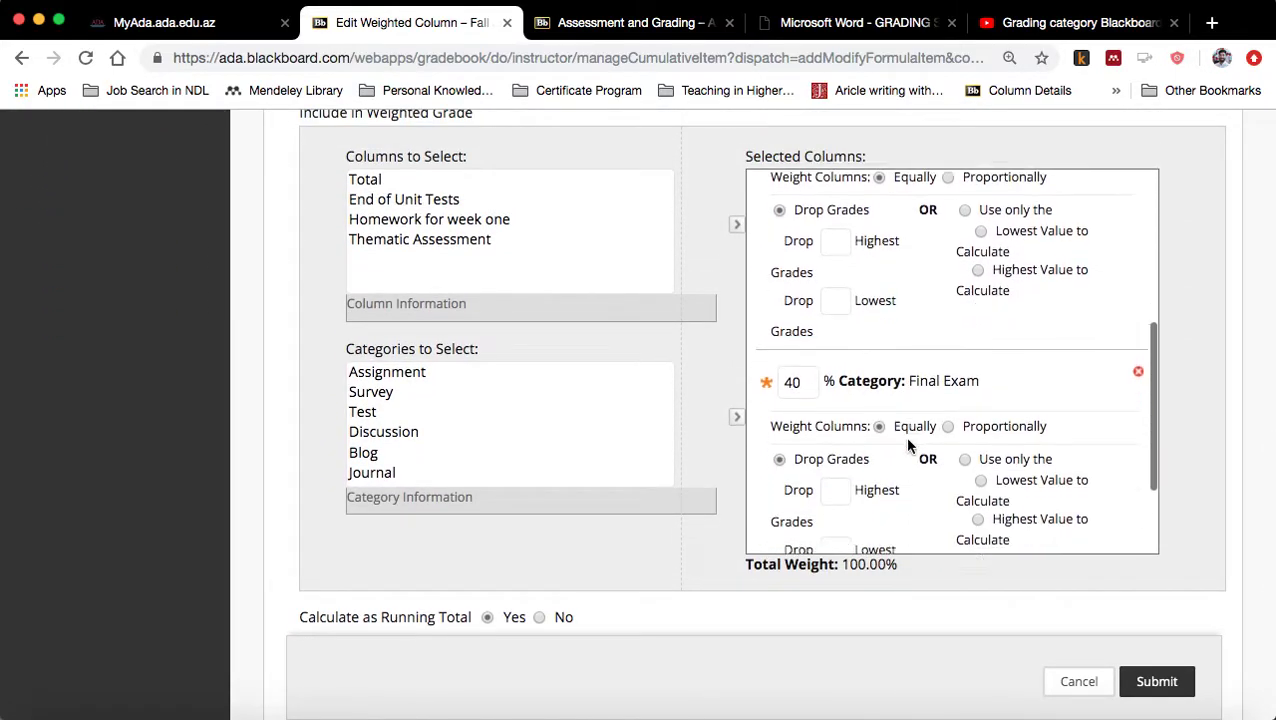
pyautogui.scroll(10, 849, 465)
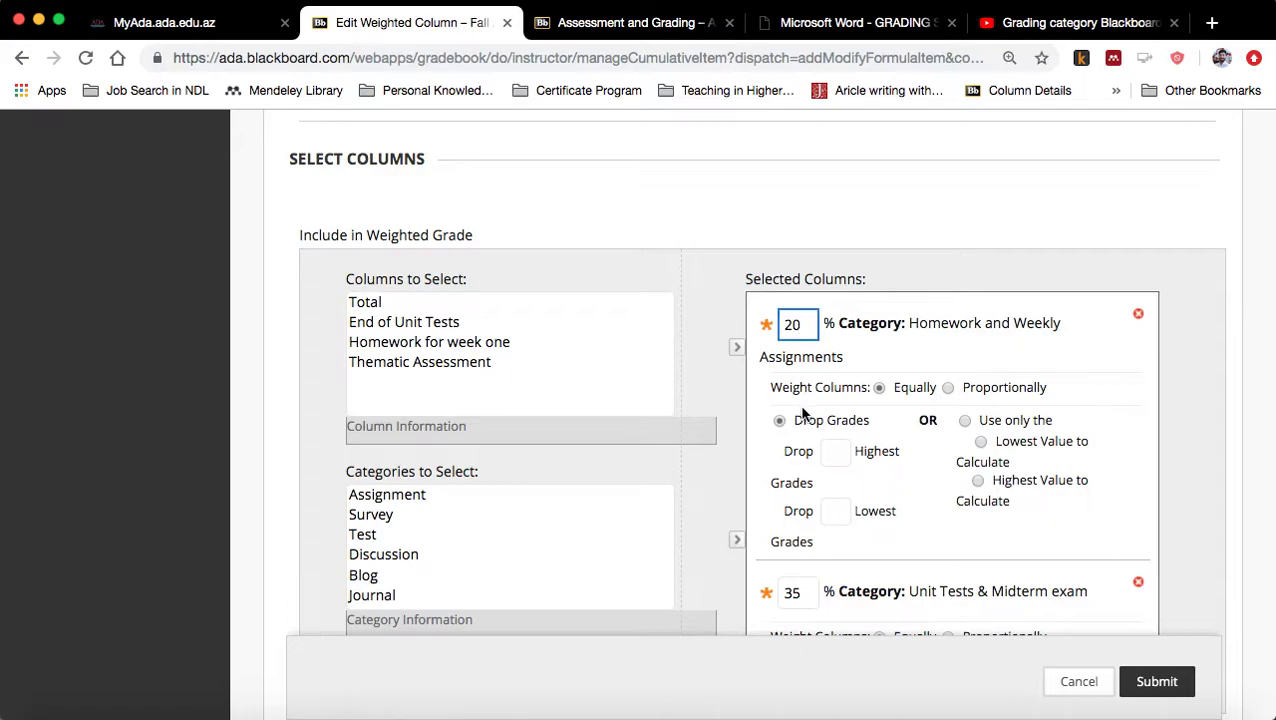
pyautogui.scroll(15, 782, 470)
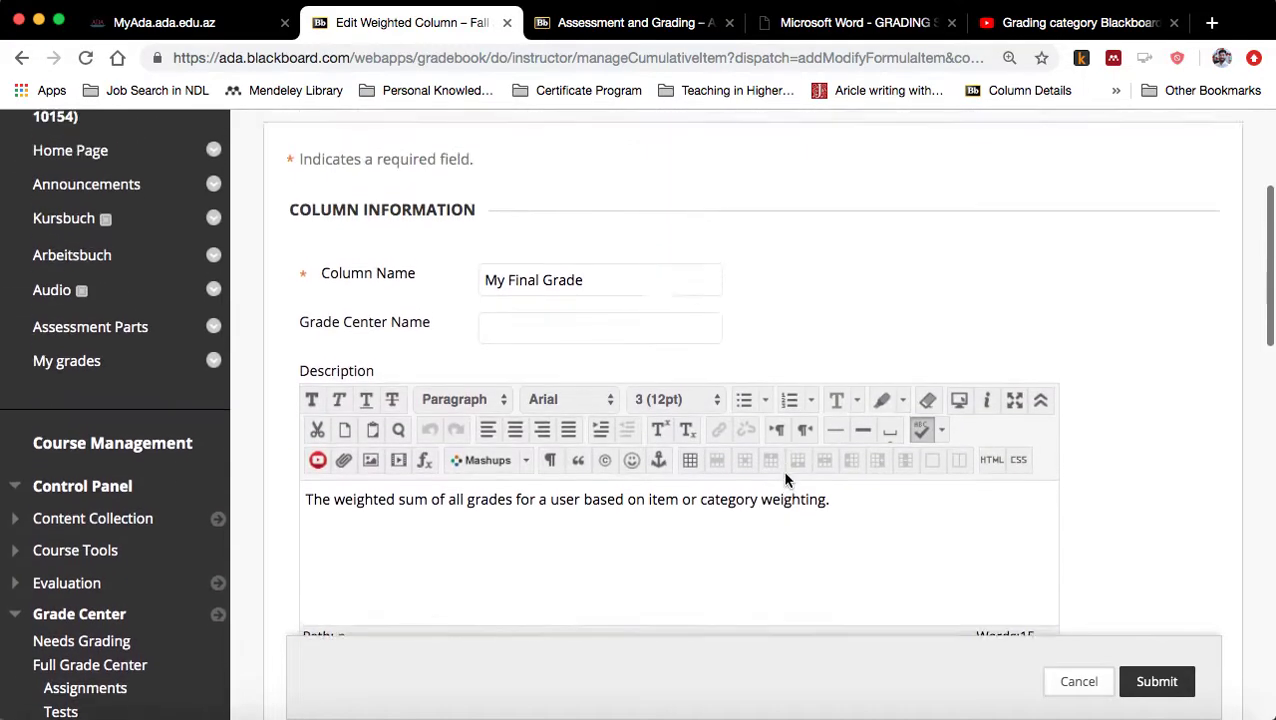
pyautogui.scroll(2, 785, 480)
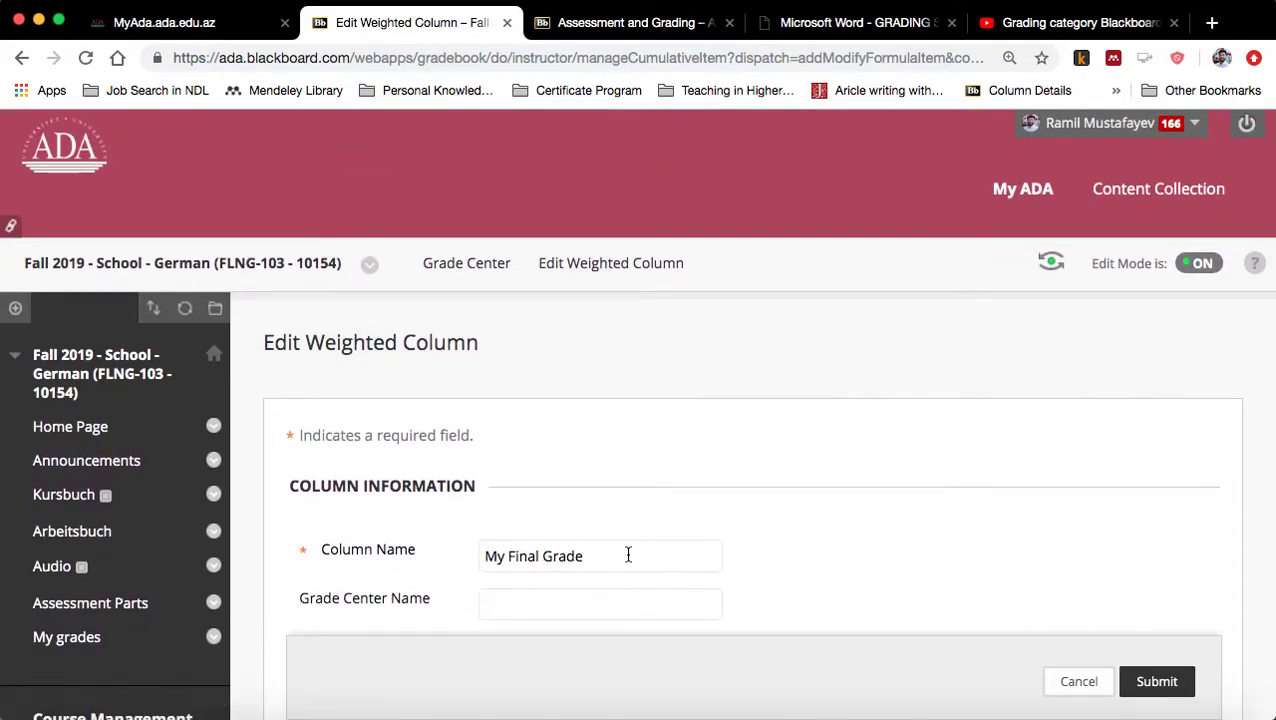
pyautogui.click(1071, 680)
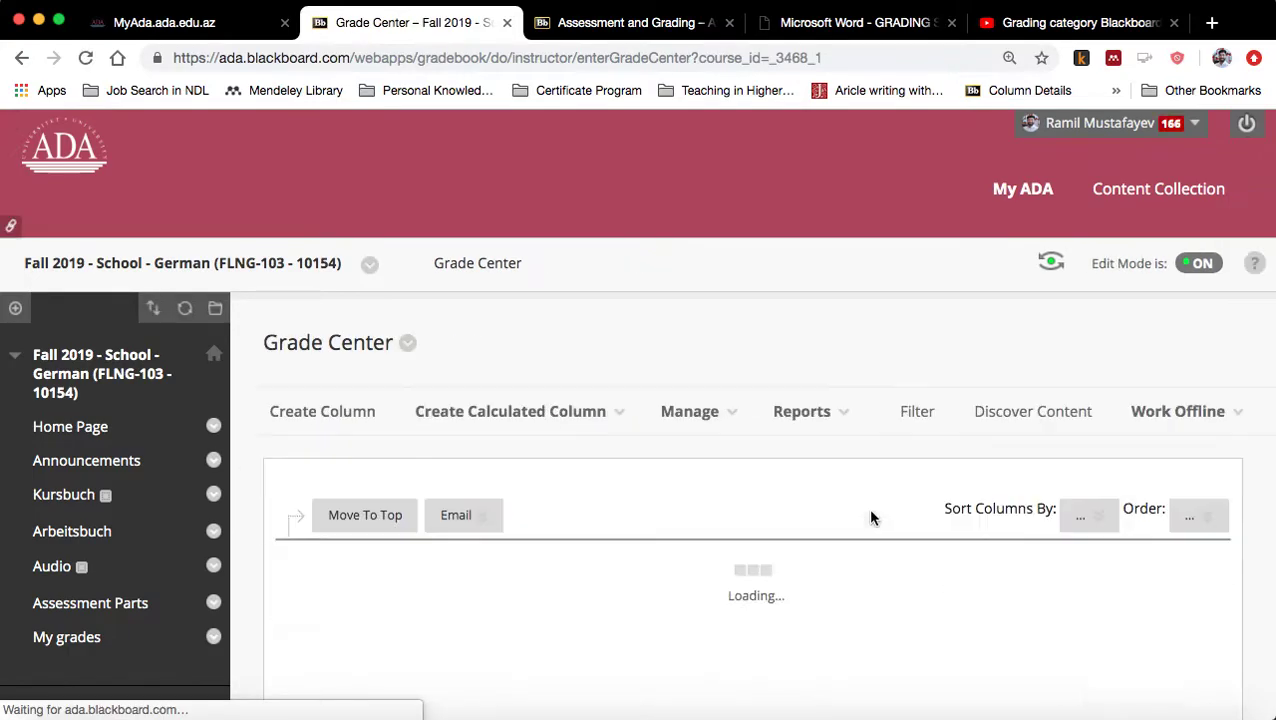
# Compare the students' My Final Grade values with their End of Unit Tests grades in the grade center
pyautogui.scroll(-5, 870, 517)
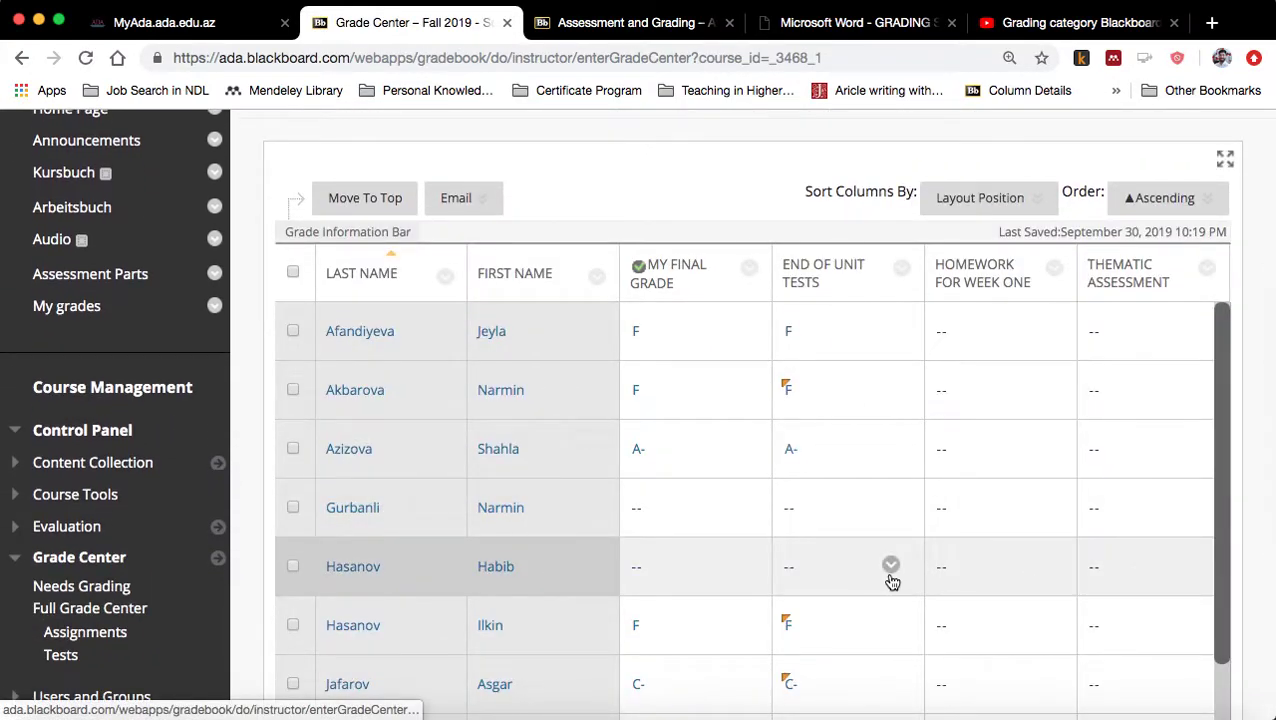
pyautogui.scroll(-1, 854, 561)
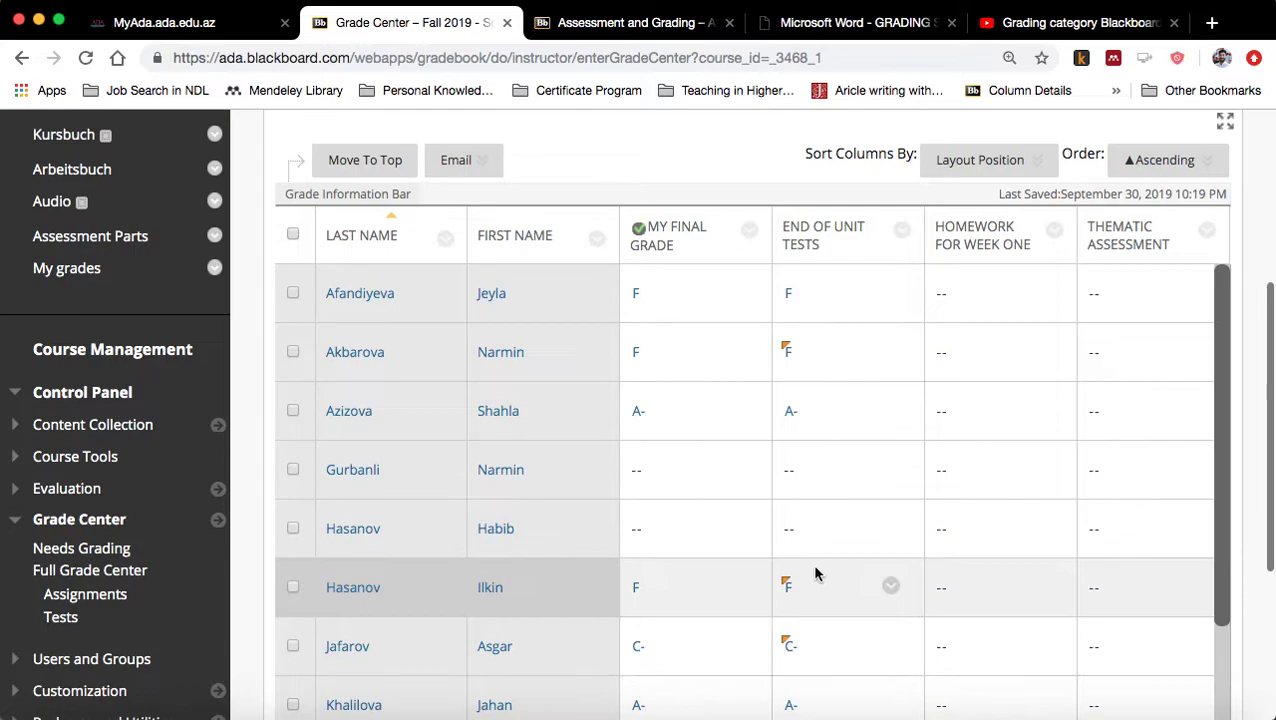
pyautogui.scroll(1, 830, 428)
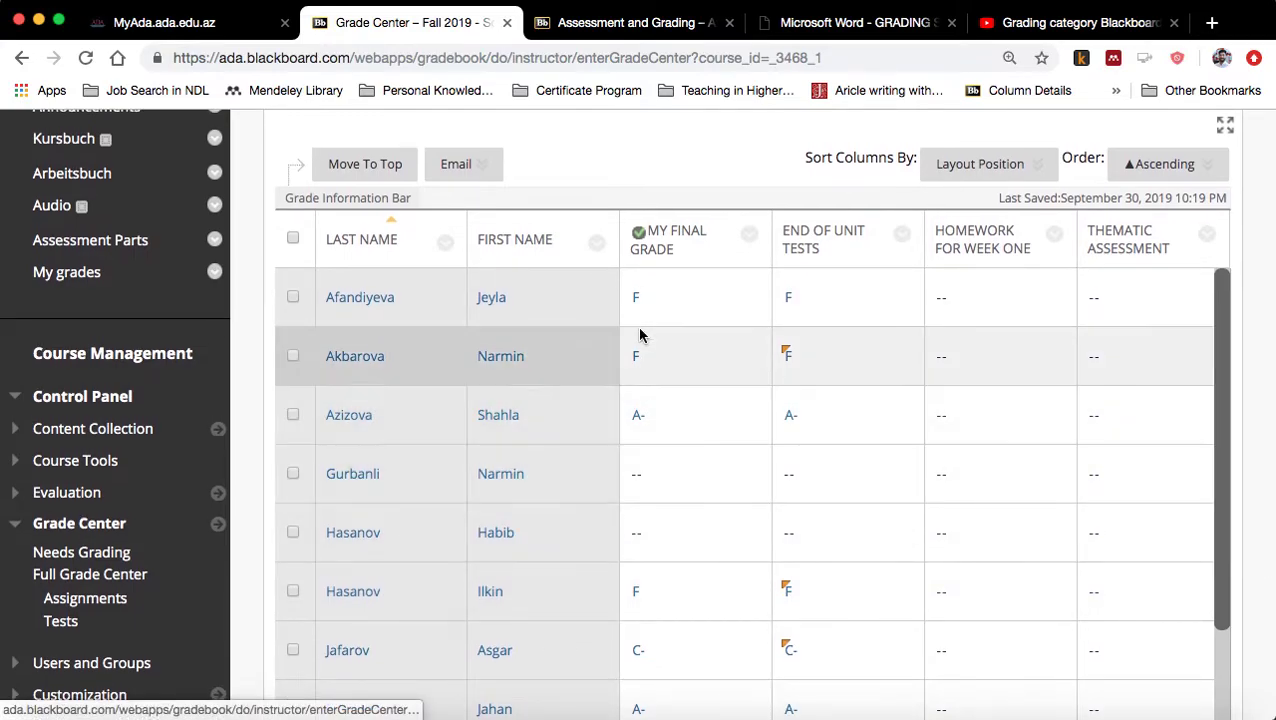
pyautogui.scroll(1, 823, 462)
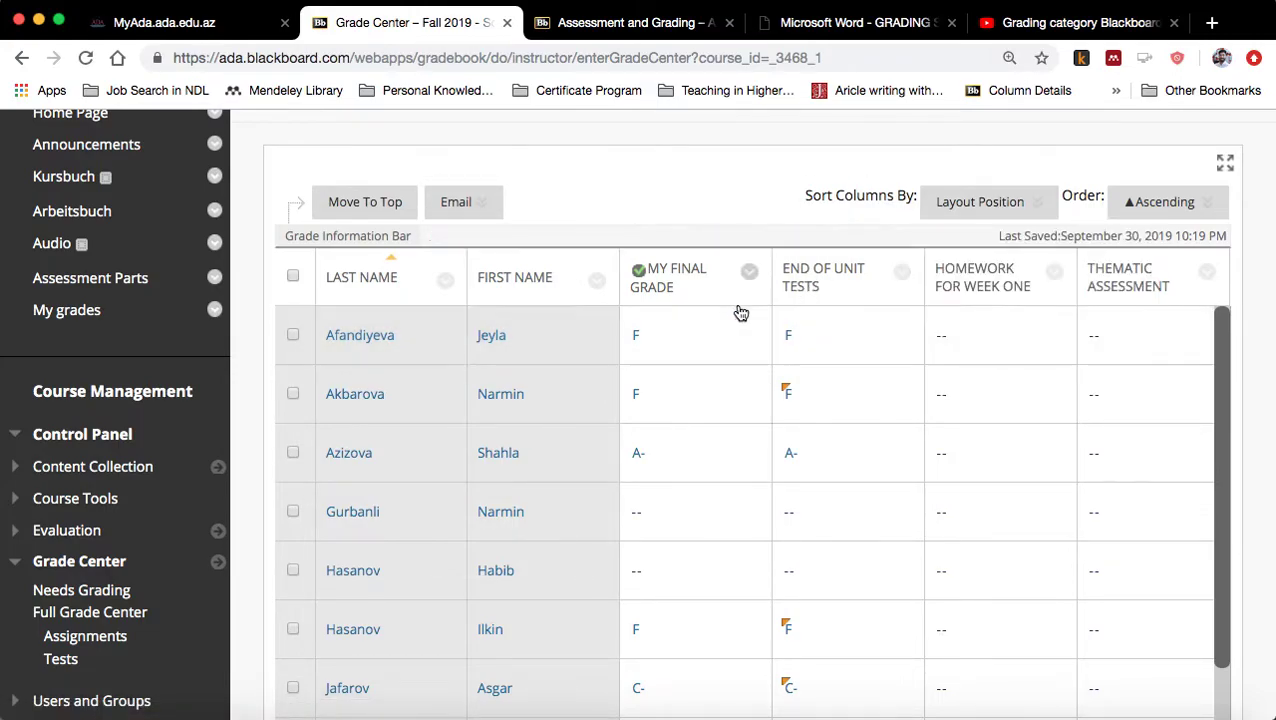
pyautogui.scroll(-5, 718, 345)
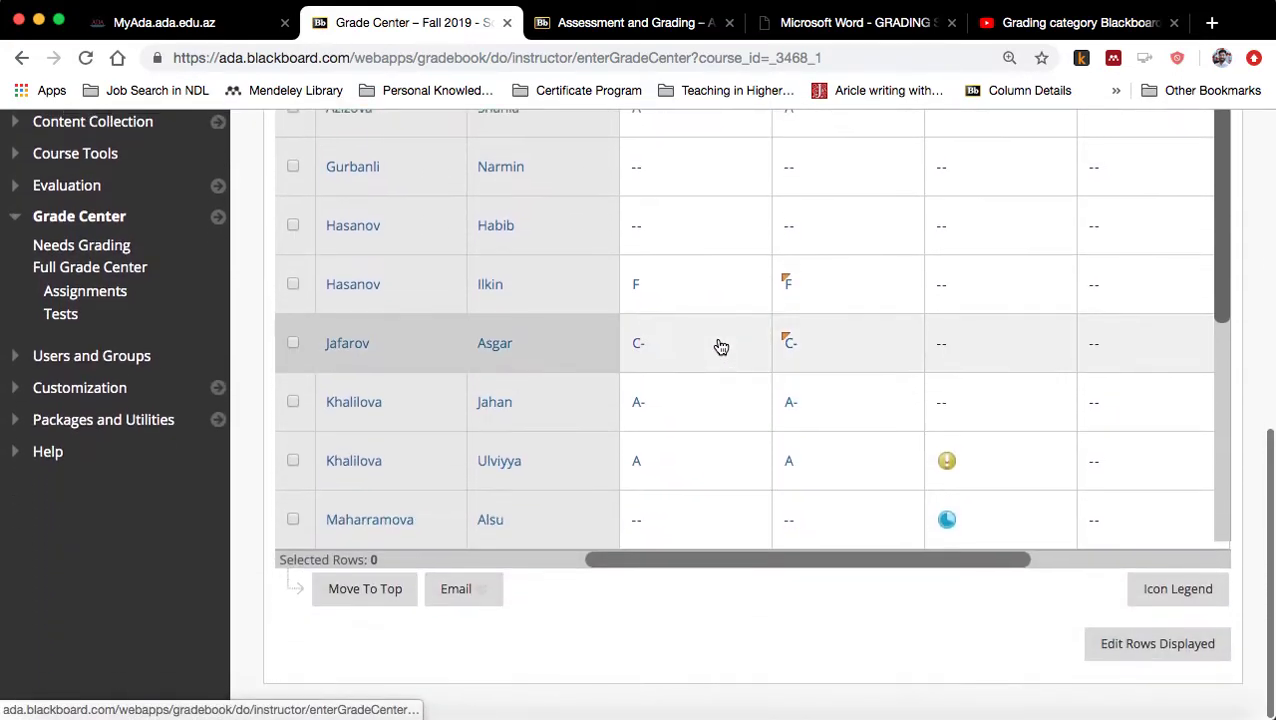
# Enter student preview for the course and open the My Grades page to view the grades as a student
pyautogui.scroll(5, 720, 345)
pyautogui.scroll(-5, 755, 441)
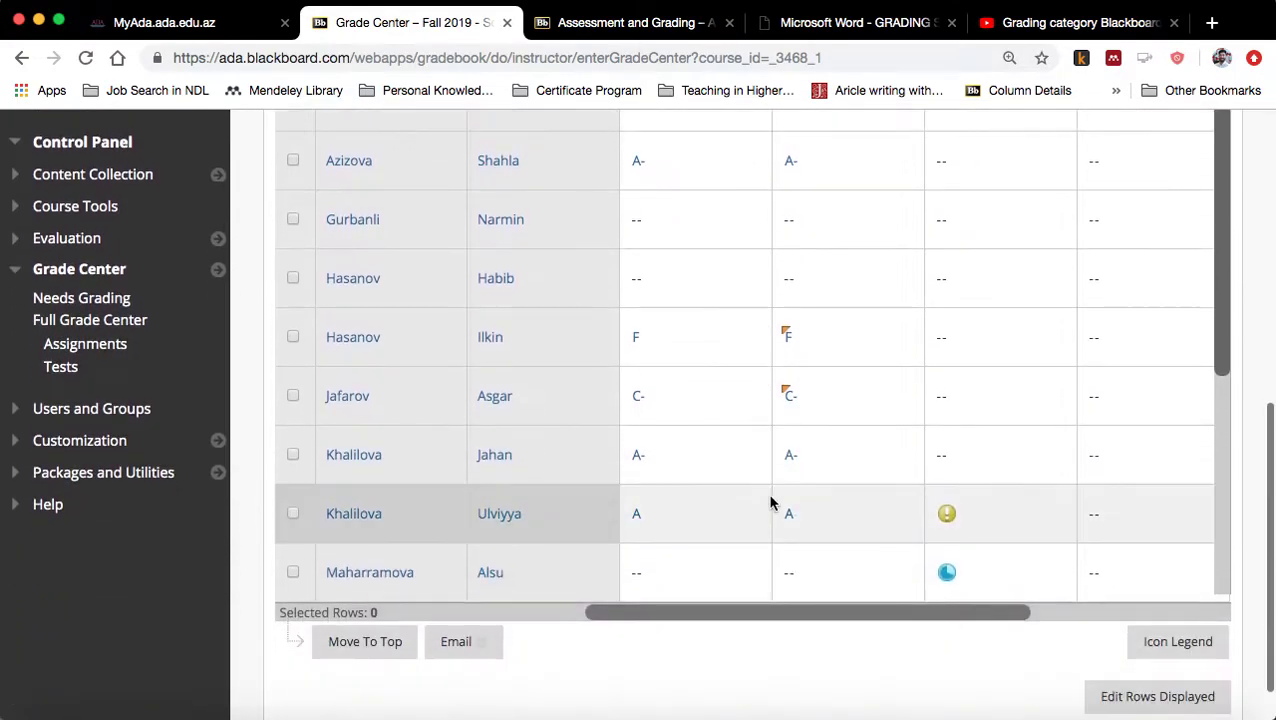
pyautogui.scroll(3, 771, 507)
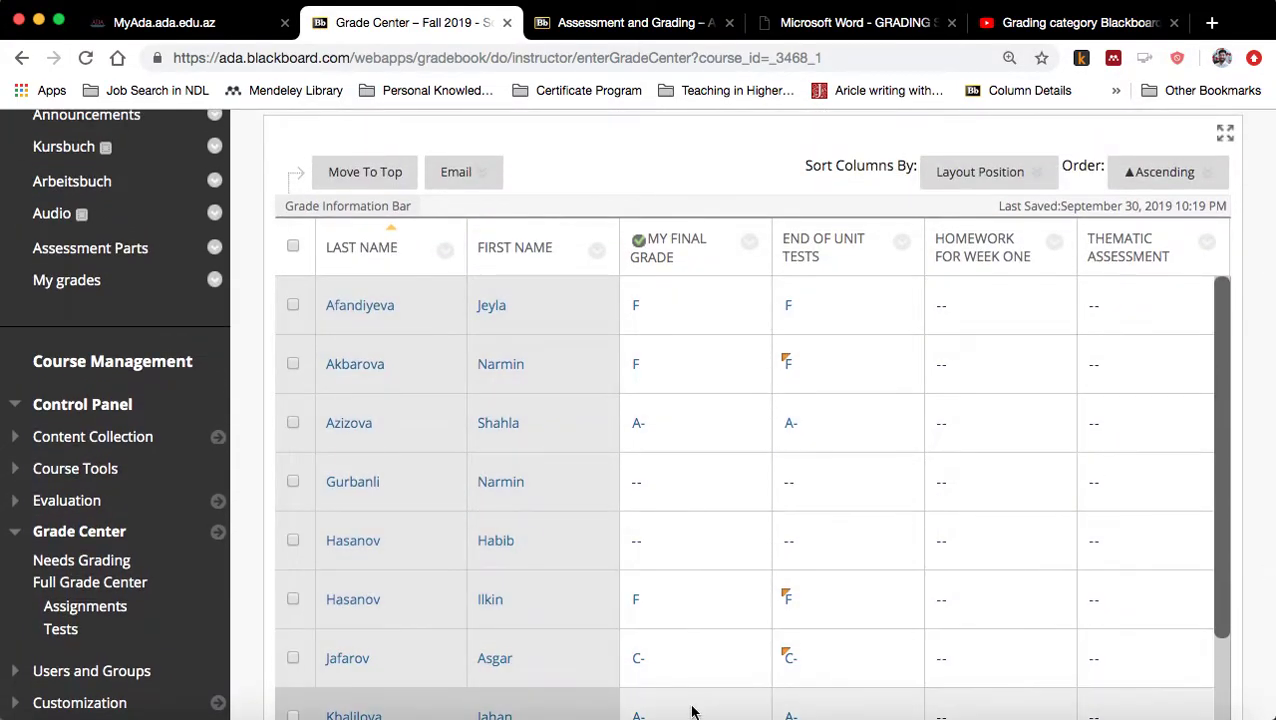
pyautogui.scroll(3, 690, 570)
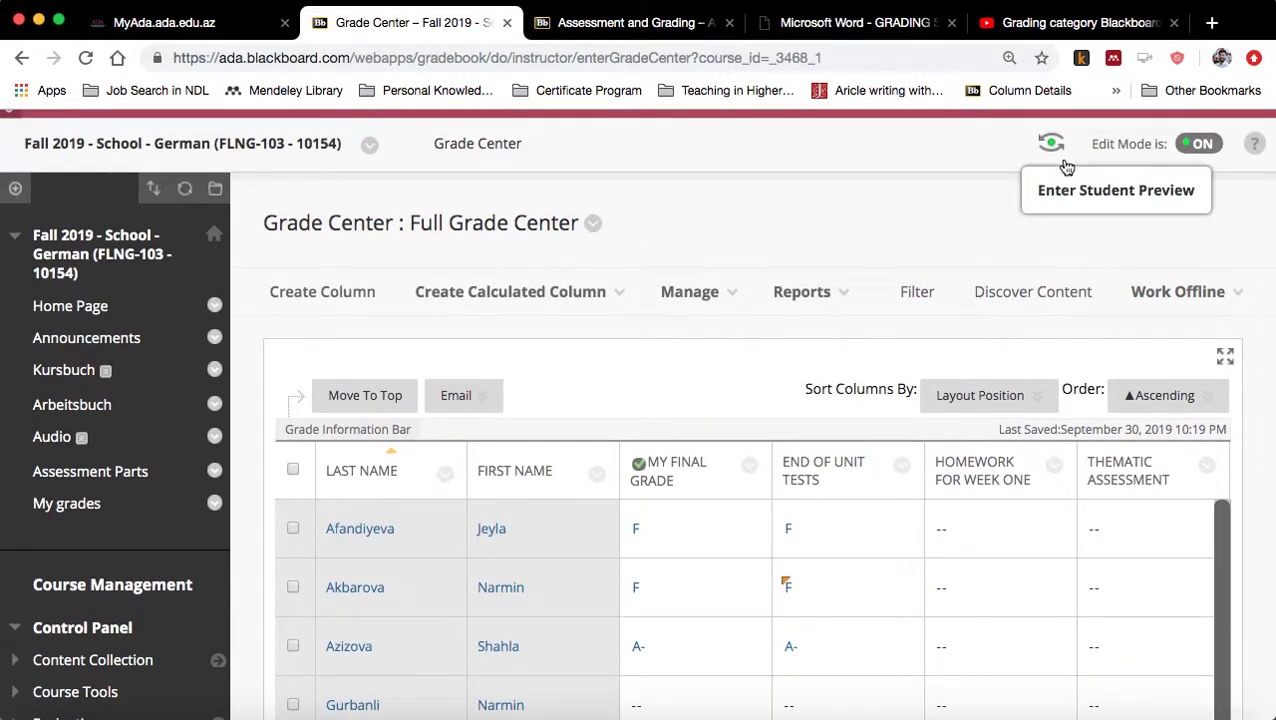
pyautogui.click(1053, 146)
pyautogui.scroll(-2, 626, 364)
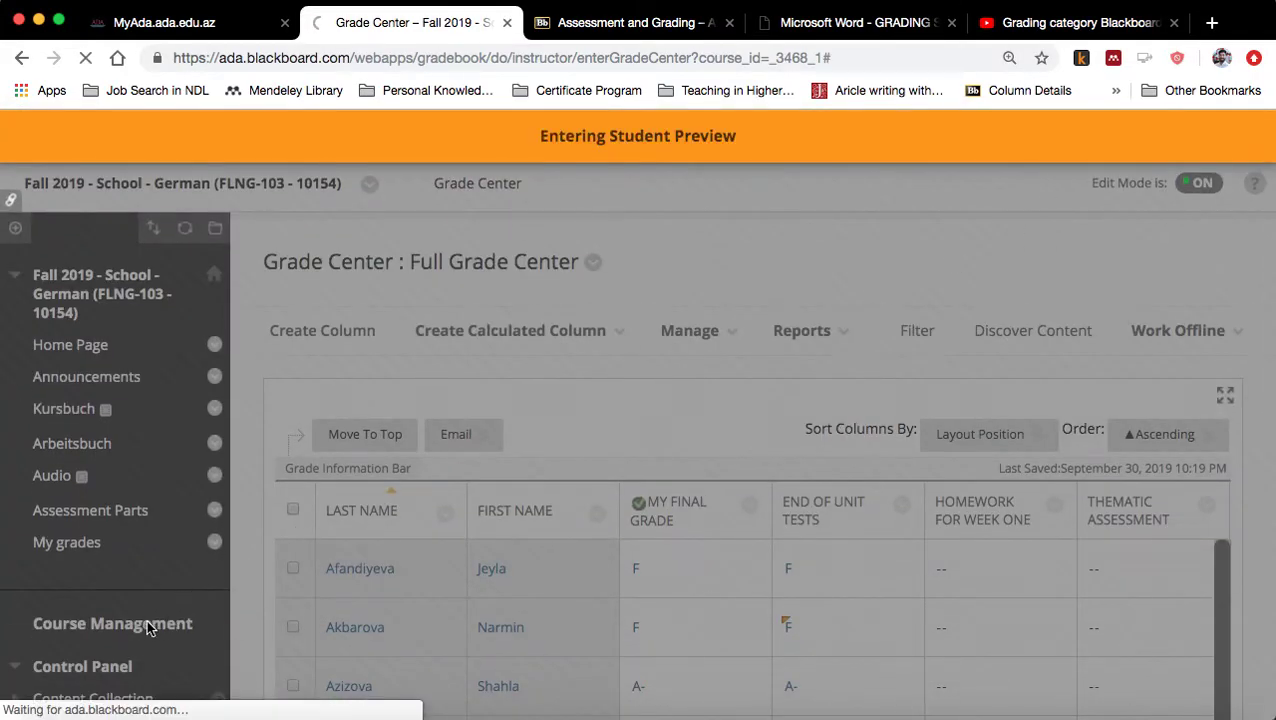
pyautogui.scroll(-3, 516, 549)
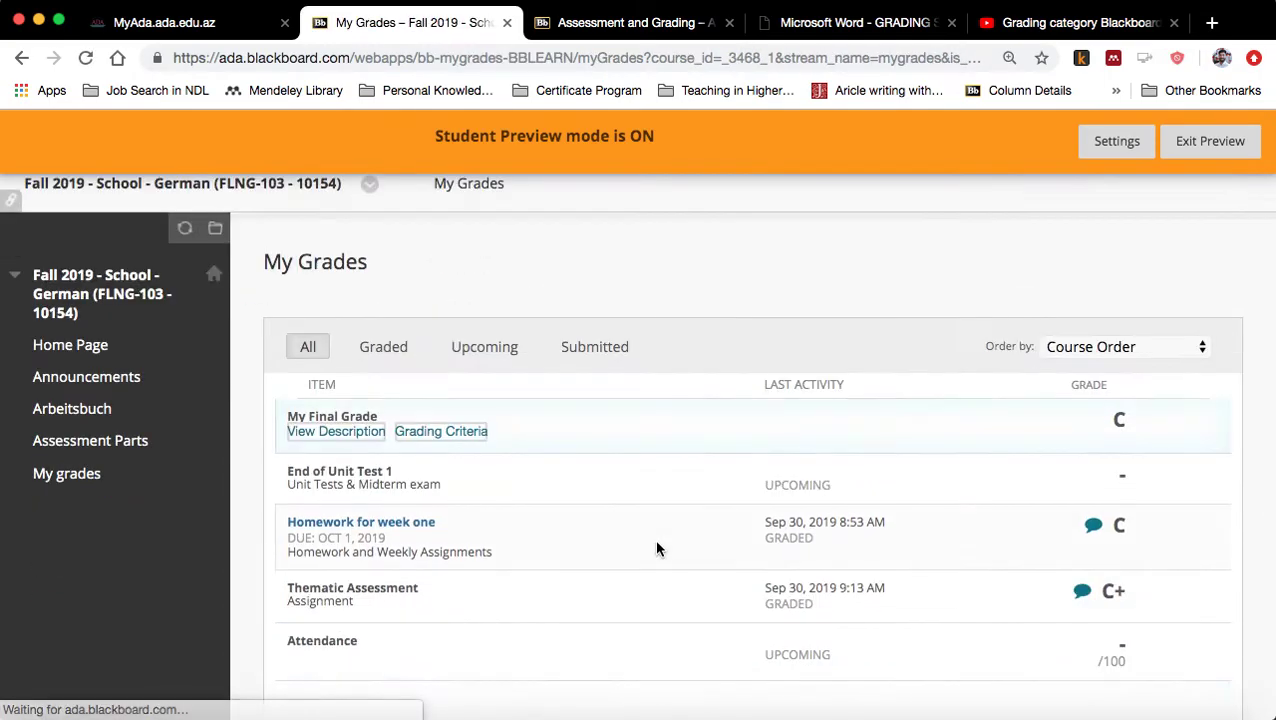
pyautogui.scroll(-1, 654, 538)
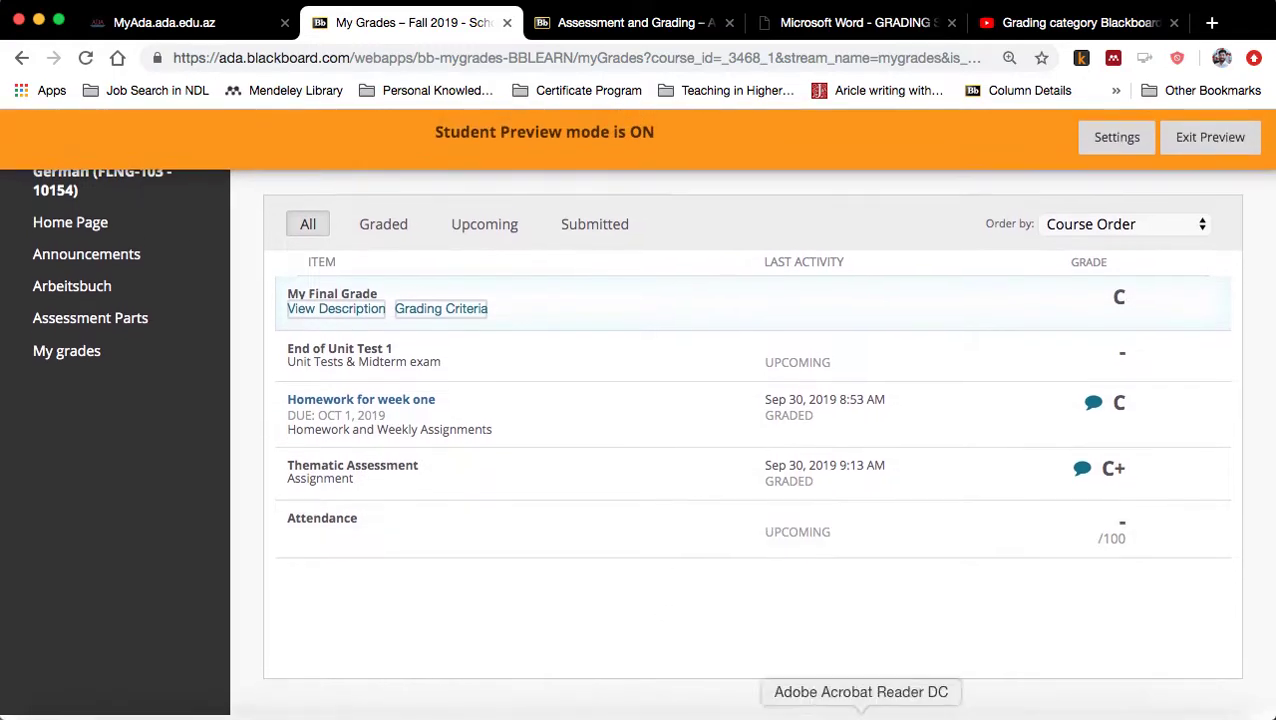
# Read the feedback comments on Homework for week one and Thematic Assessment in My Grades, closing each comment after viewing
pyautogui.click(1091, 408)
pyautogui.click(931, 334)
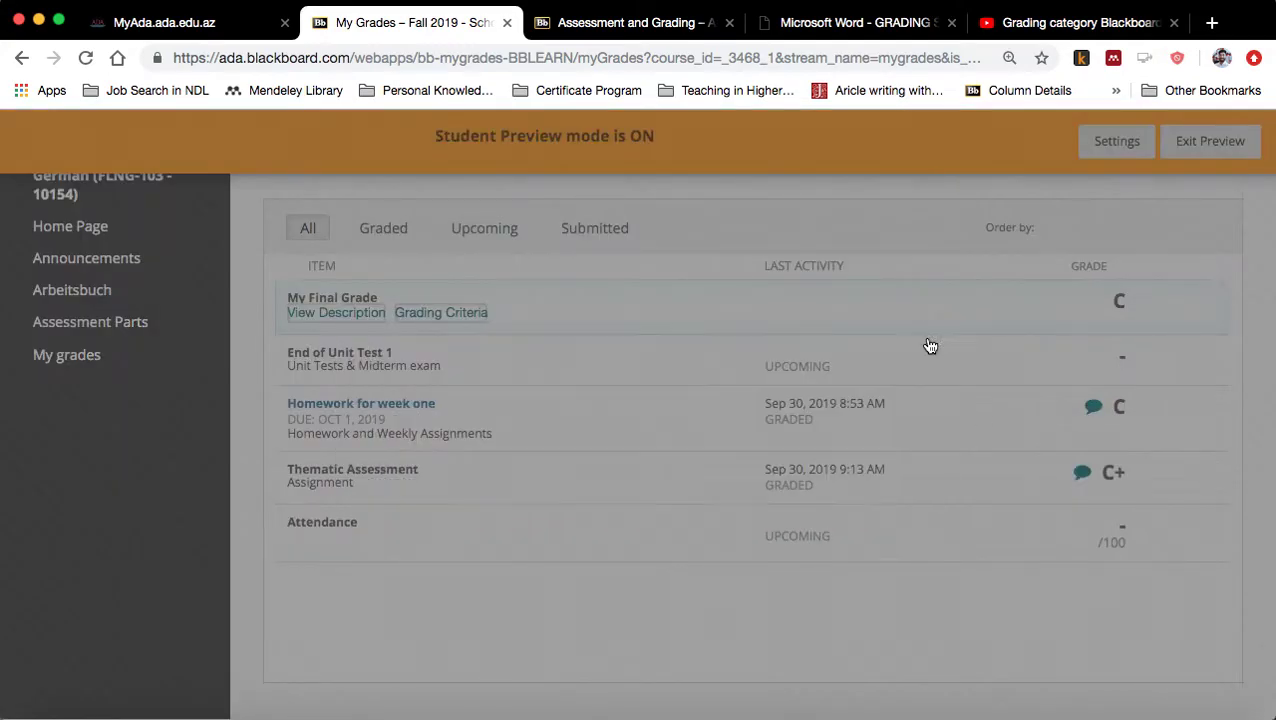
pyautogui.click(1083, 474)
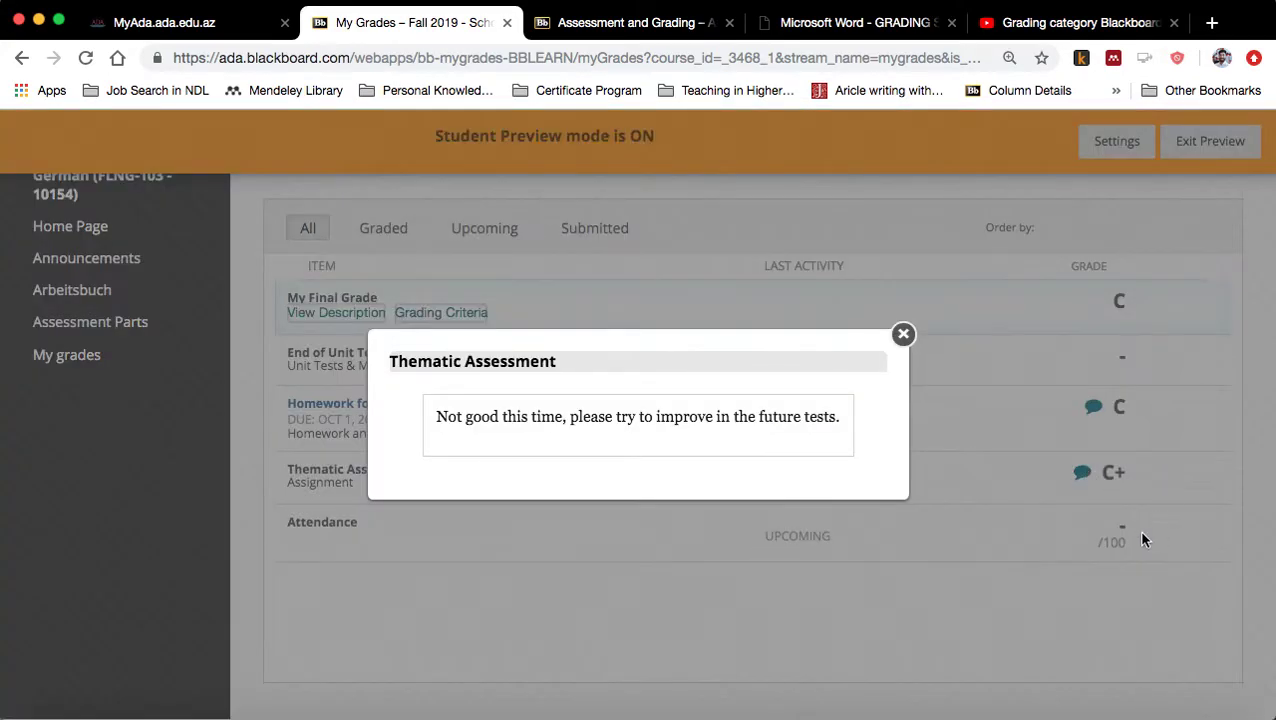
pyautogui.click(903, 338)
pyautogui.scroll(1, 845, 580)
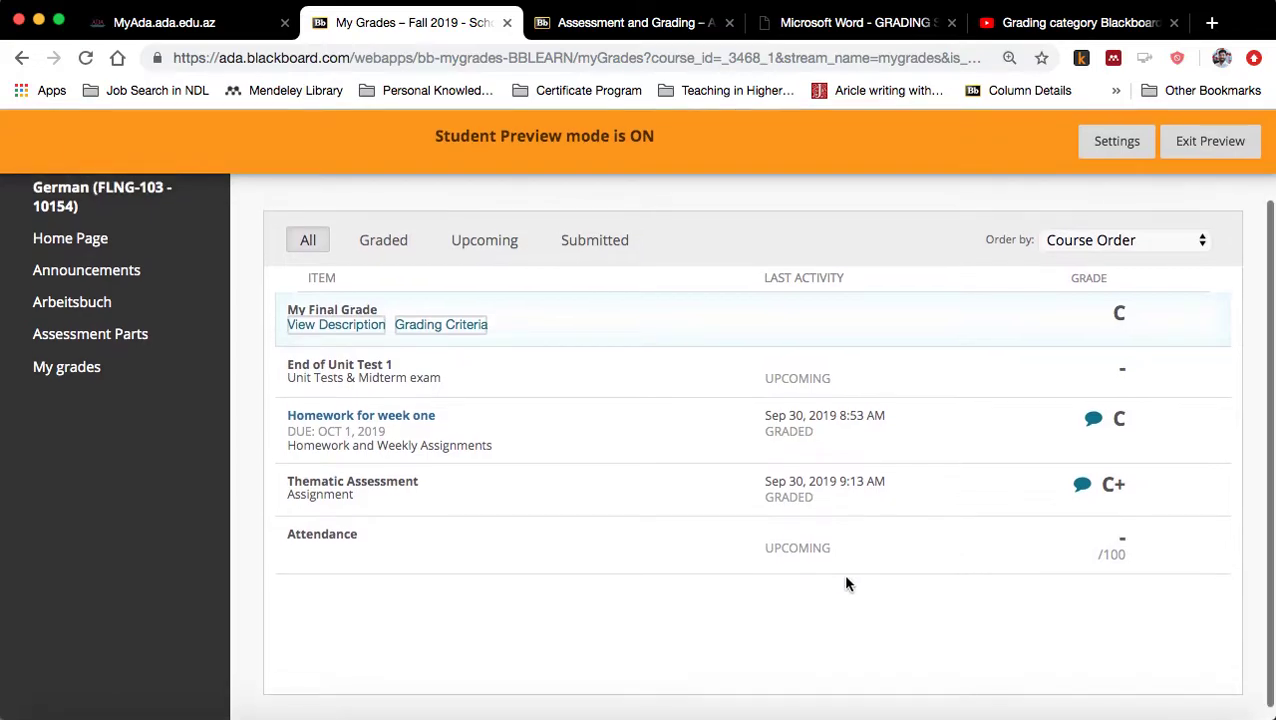
pyautogui.scroll(3, 831, 515)
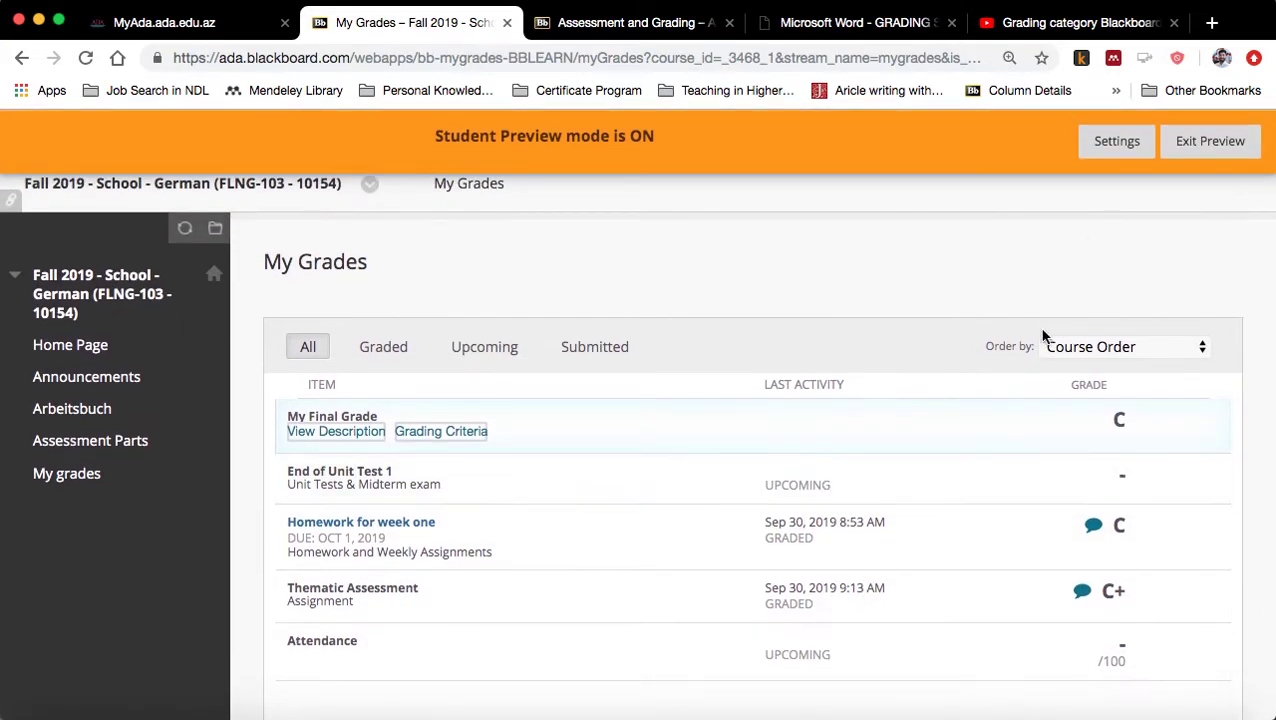